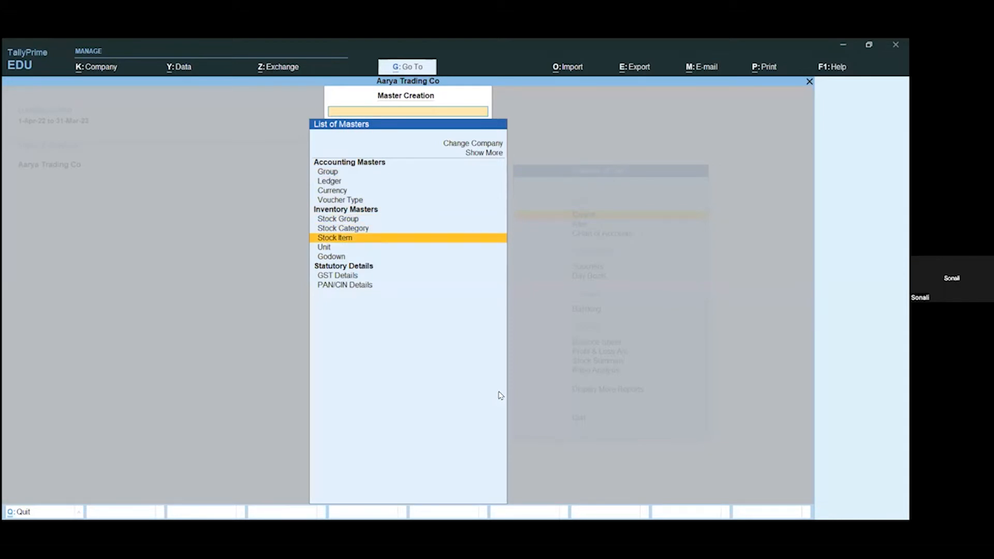
Step: Start a new stock item named Shirt under Primary, with Nos as its unit
key("Return")
type("Shirt")
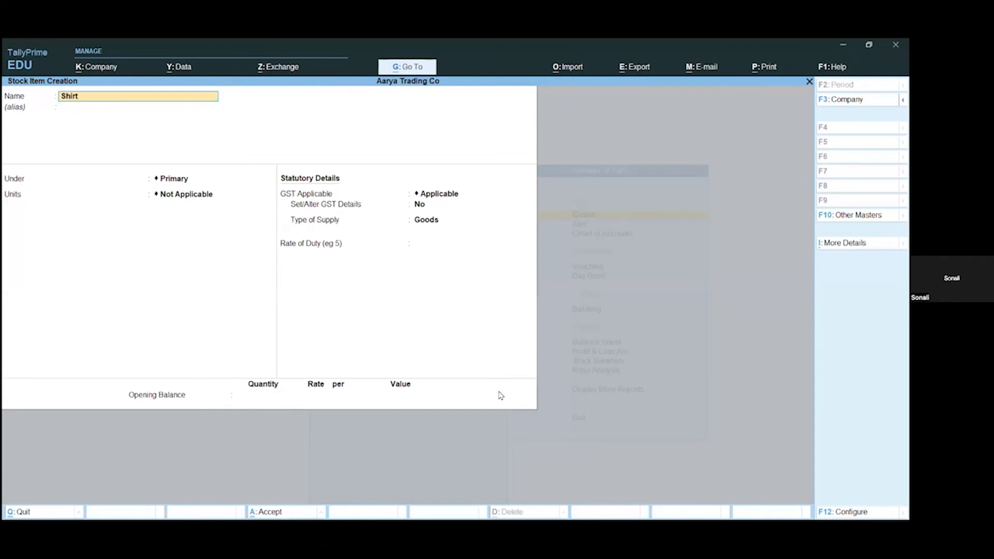
key("Return")
key("Return")
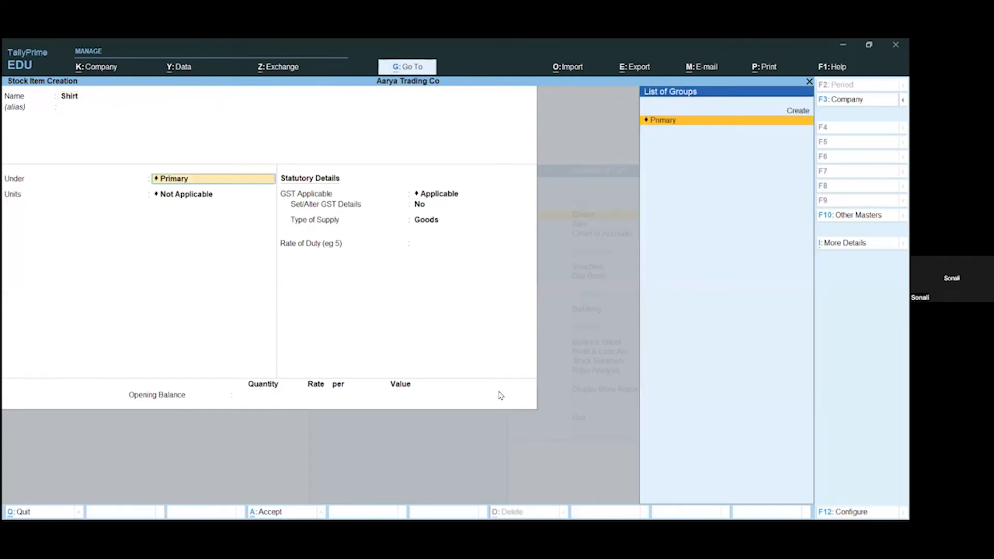
key("Return")
key("Down")
Step: Keep GST applicable and Goods as the supply type for Shirt, leave the opening balance empty, and save the item
key("Return")
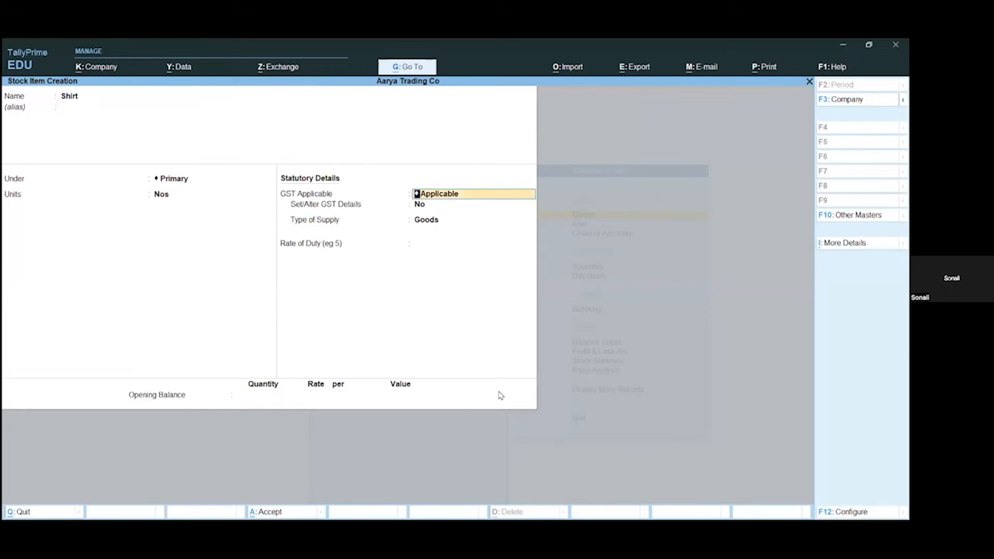
key("Return")
key("Return")
key("Return")
Step: Start a second stock item named T Shirts under Primary, with Nos as its unit
key("Return")
key("Return")
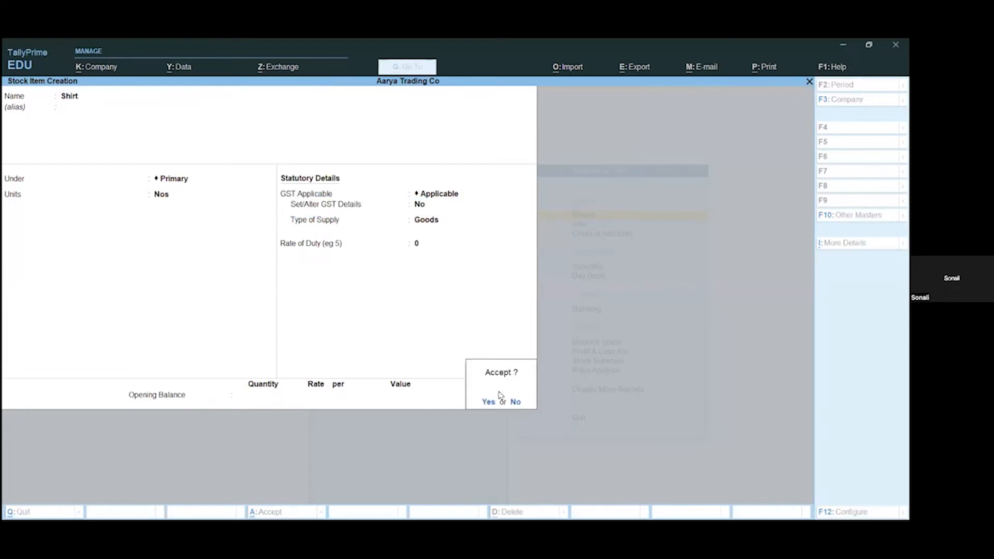
key("Return")
type("T Shirts")
key("Return")
key("Return")
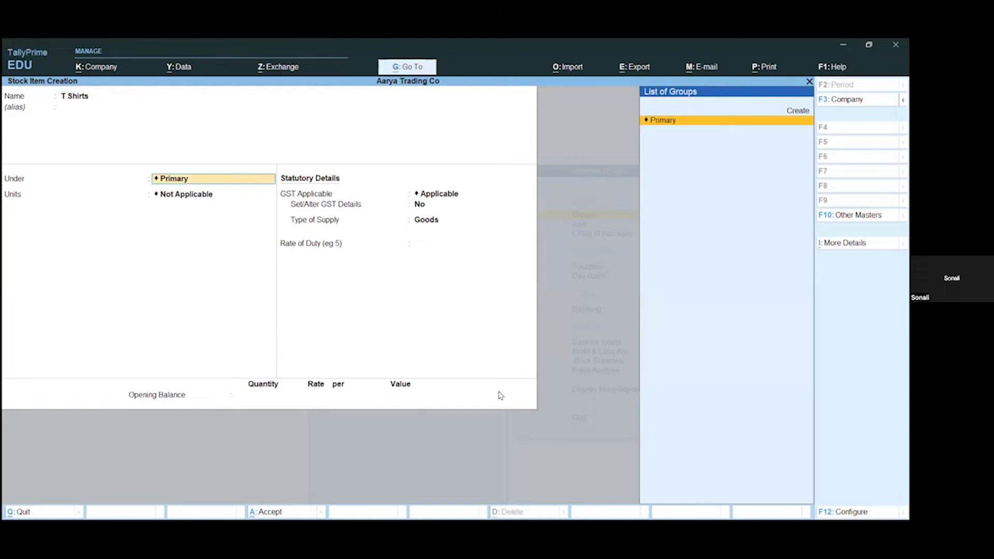
key("Return")
key("Down")
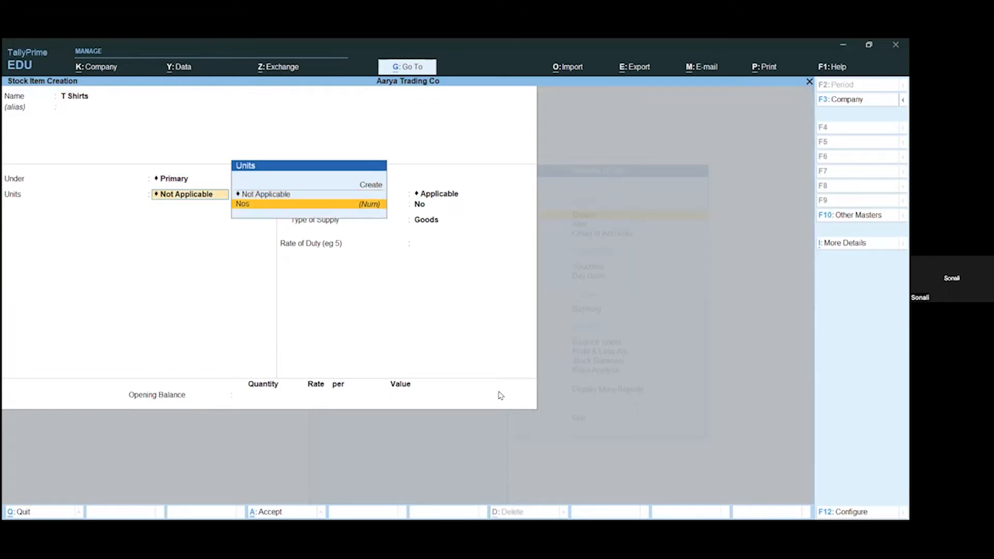
Step: Save T Shirts with GST applicable and Goods as the supply type, and return to the Gateway of Tally
key("Return")
key("Return")
key("Return")
key("Return")
key("Return")
key("Return")
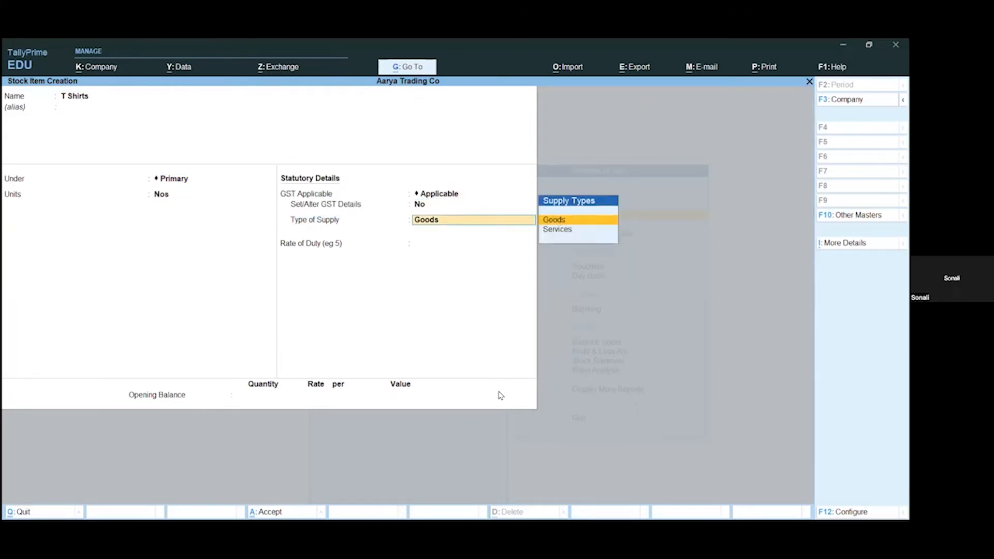
key("Return")
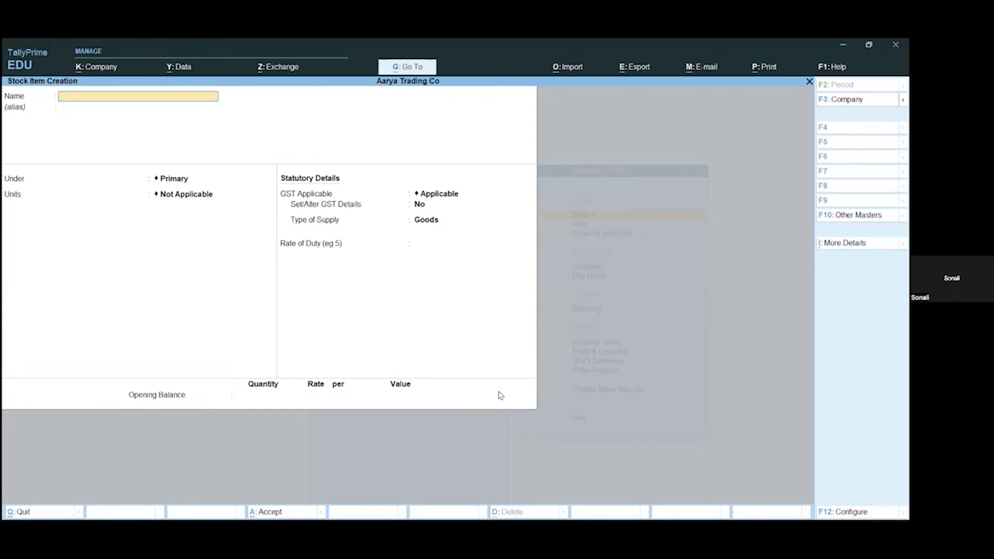
key("Escape")
key("Return")
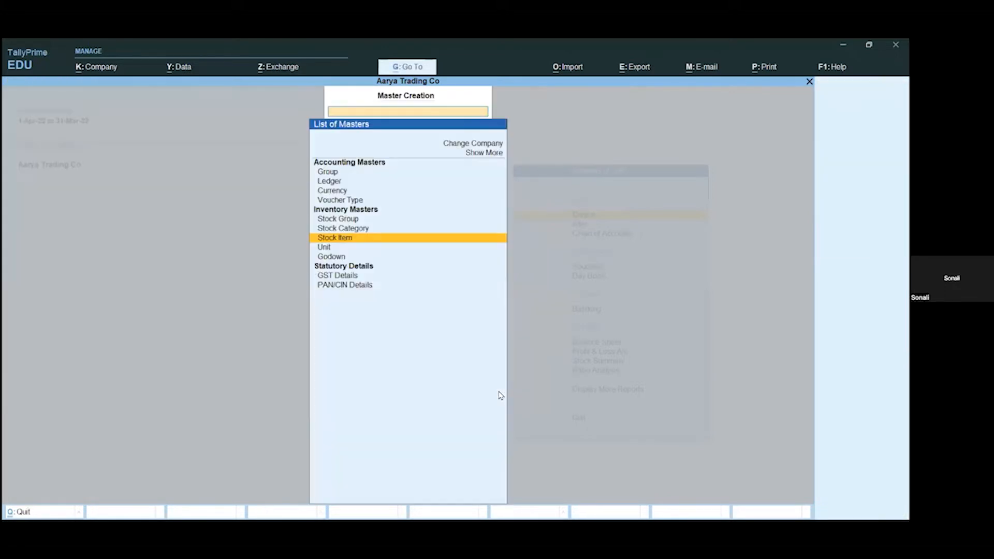
key("Escape")
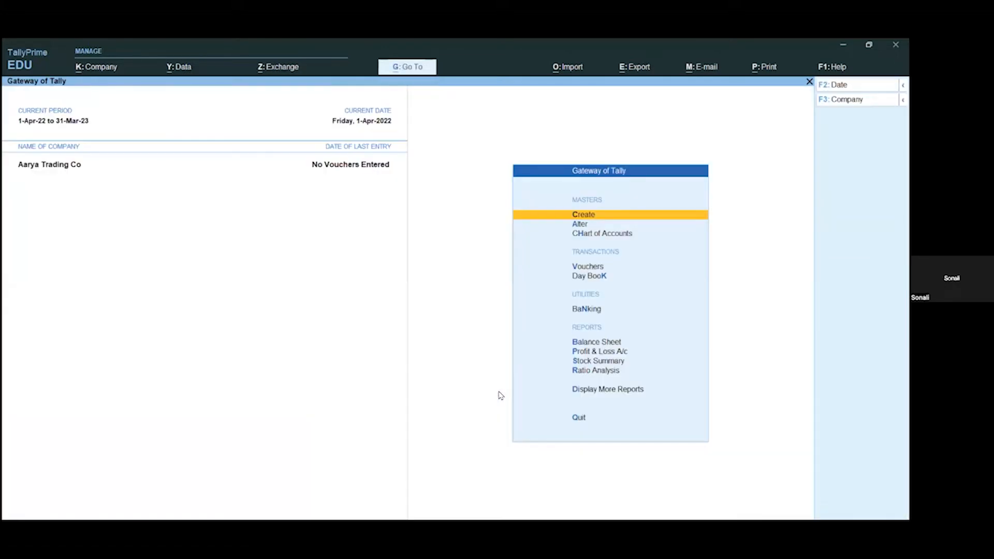
Step: Open the list of masters for alteration and expand it to include the additional and inactive masters
key("Down")
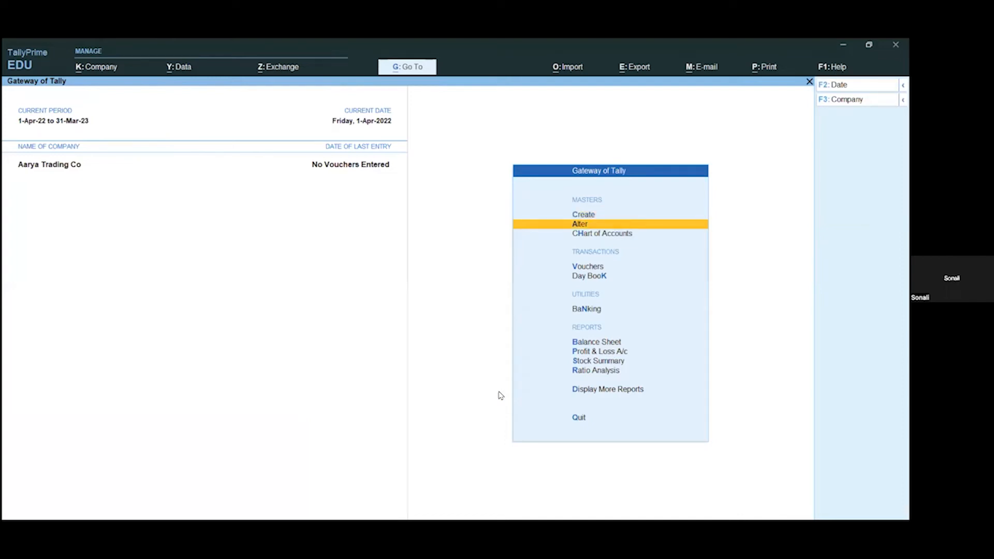
key("Return")
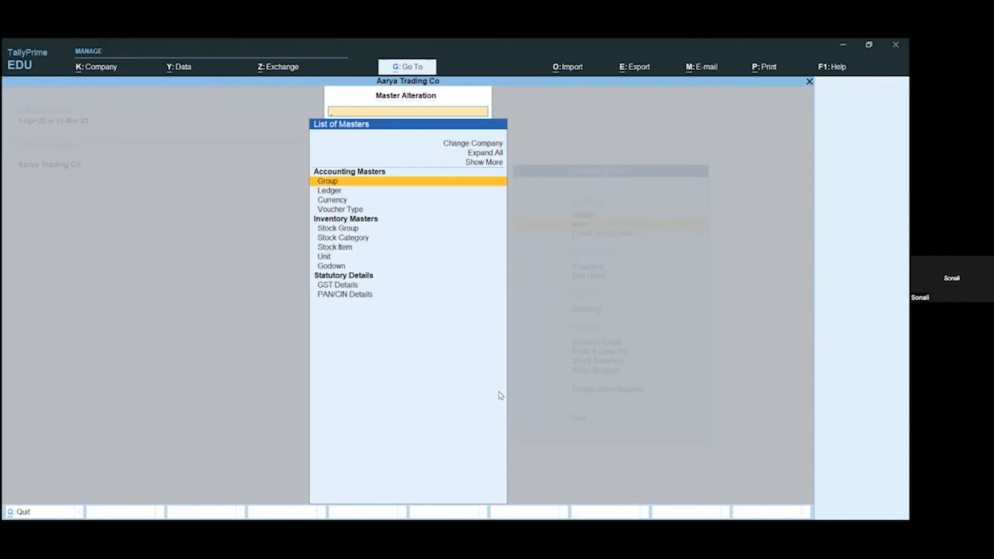
key("Up")
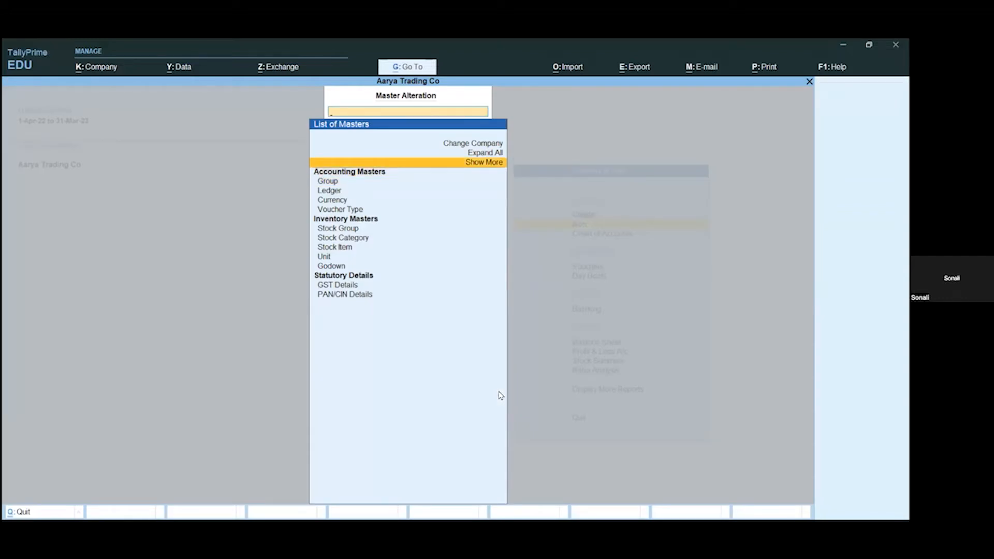
key("Return")
key("Down")
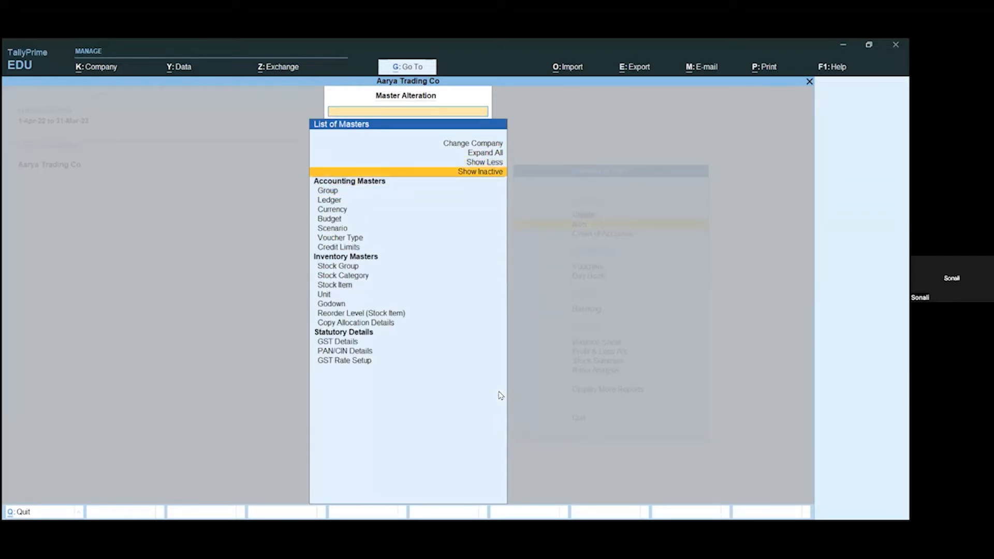
key("Return")
Step: Open the Reorder Level (Stock Item) settings for the stock item Shirt
key("Down")
key("Down")
key("Down")
key("Down")
key("Down")
key("Down")
key("Down")
key("Down")
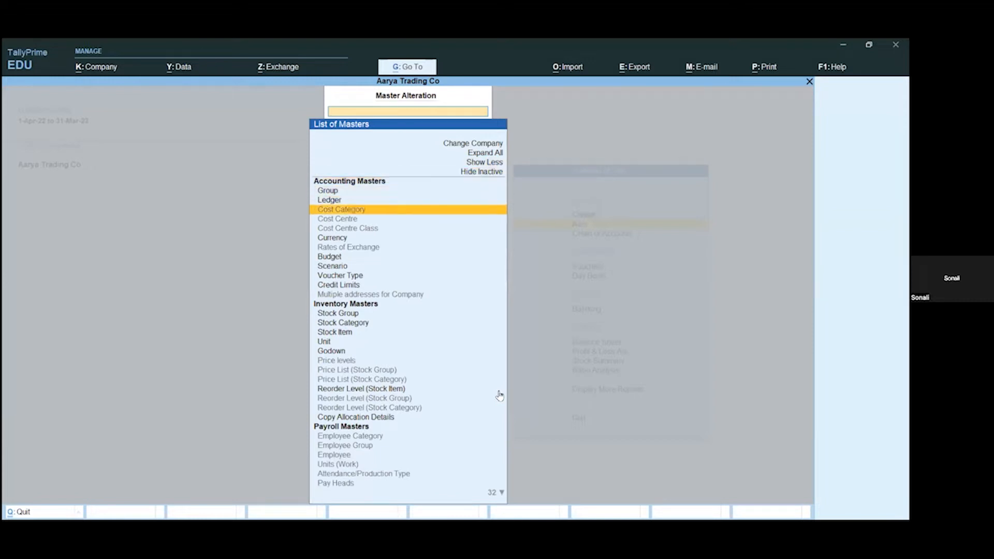
key("Down")
key("Down")
key("Down")
key("Down")
key("Down")
key("Down")
key("Down")
key("Down")
key("Down")
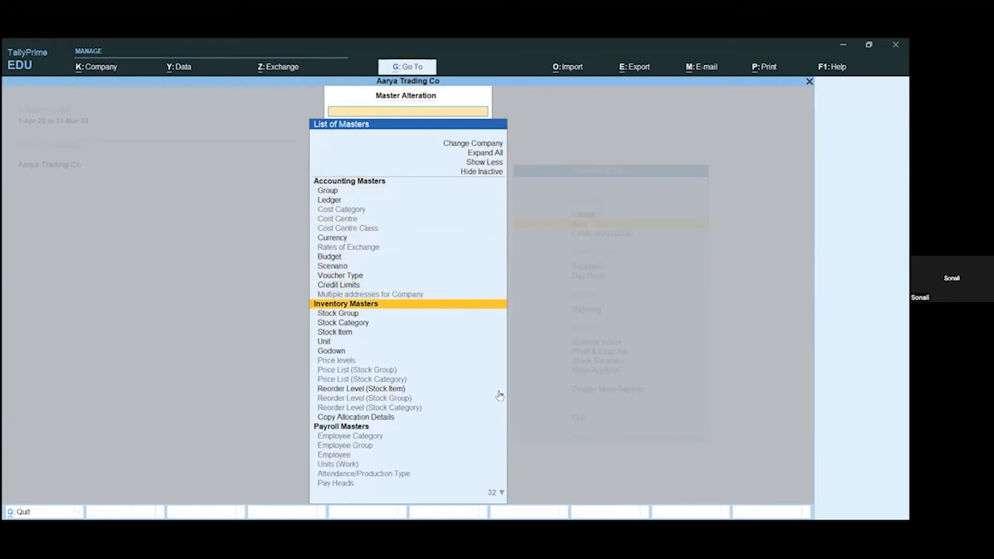
key("Down")
key("Down")
key("Down")
key("Down")
key("Down")
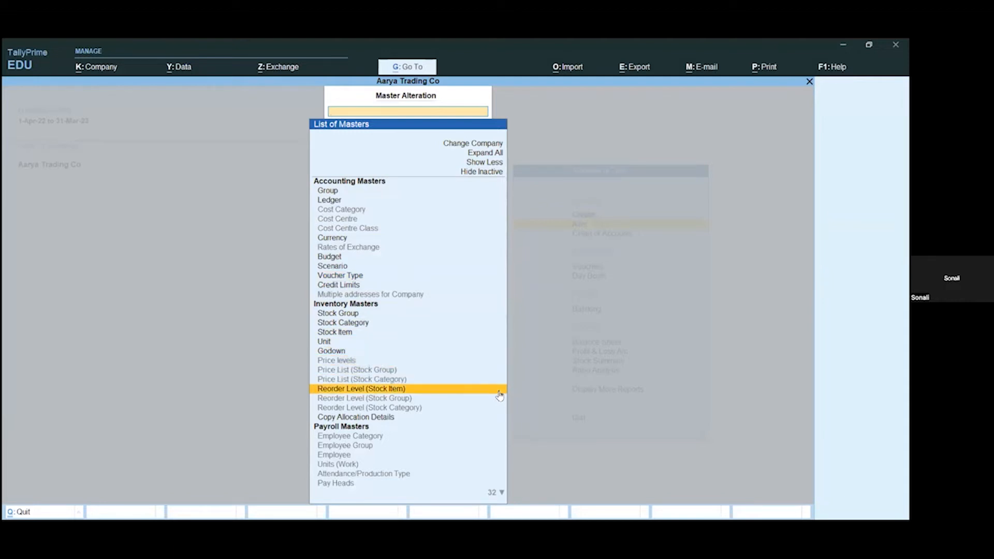
key("Down")
key("Down")
key("Down")
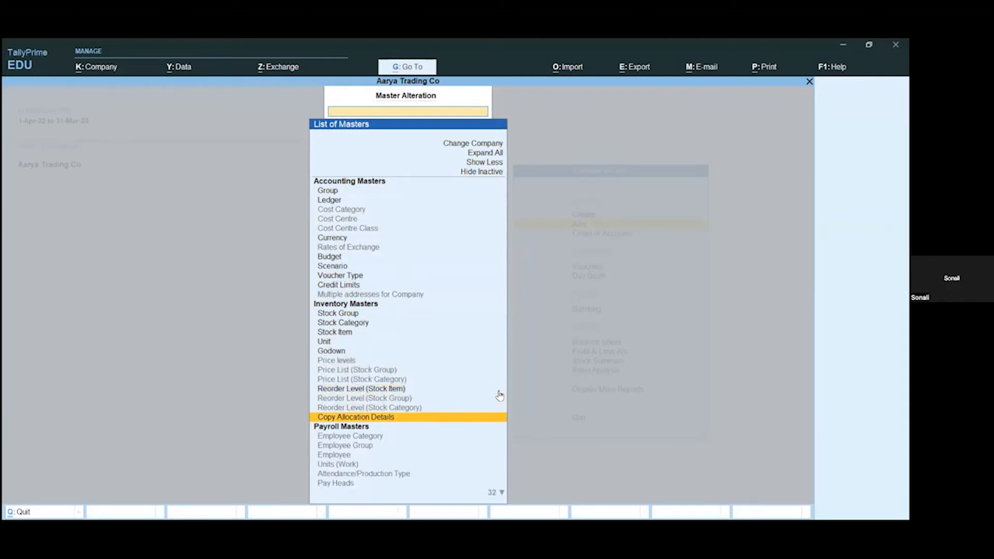
key("Up")
key("Up")
key("Up")
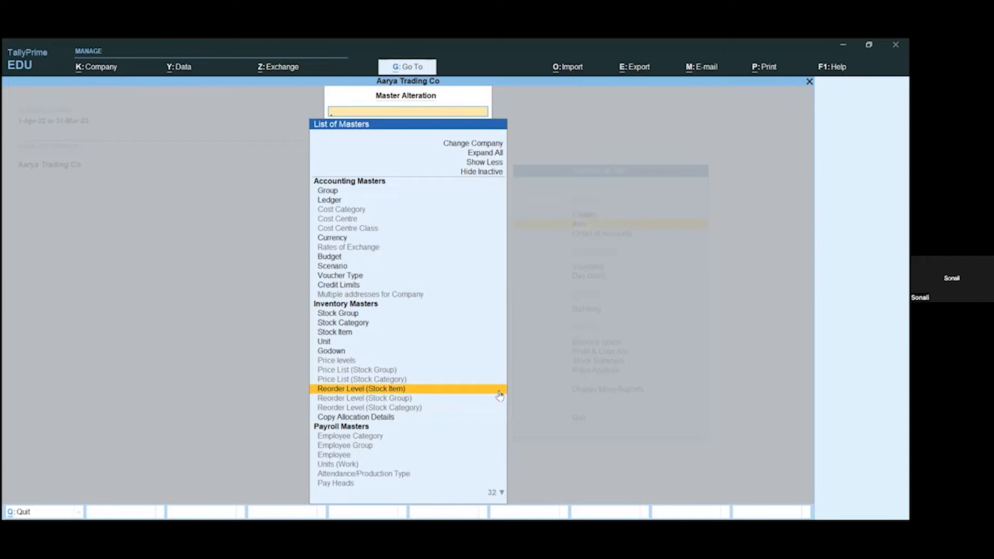
key("Return")
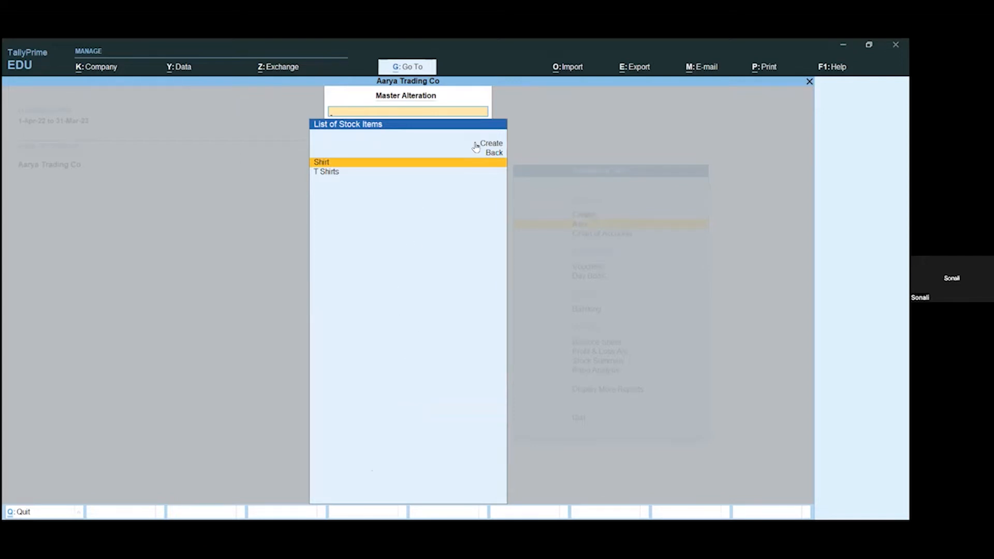
key("Return")
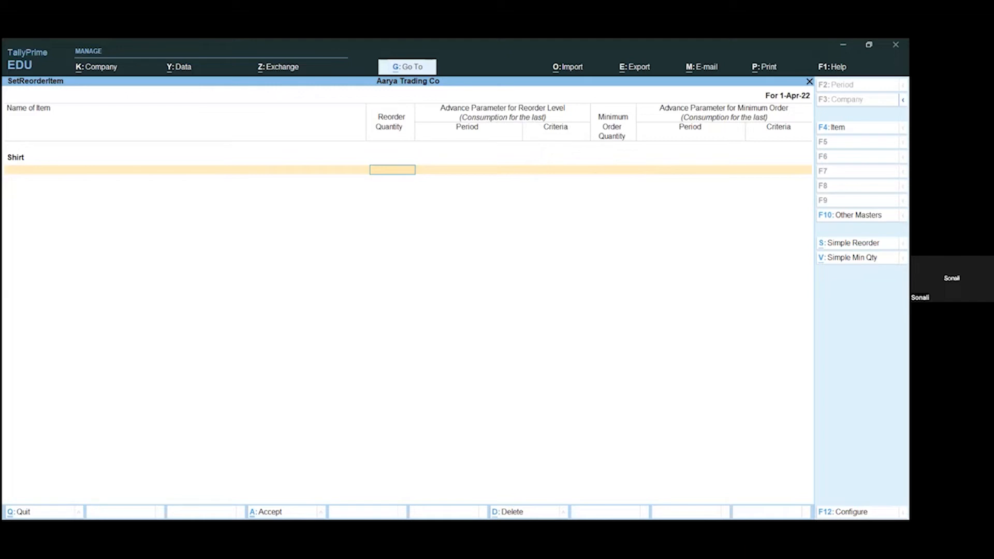
Step: Switch Shirt's reorder level and minimum order quantity from advanced to simple entry
key("alt")
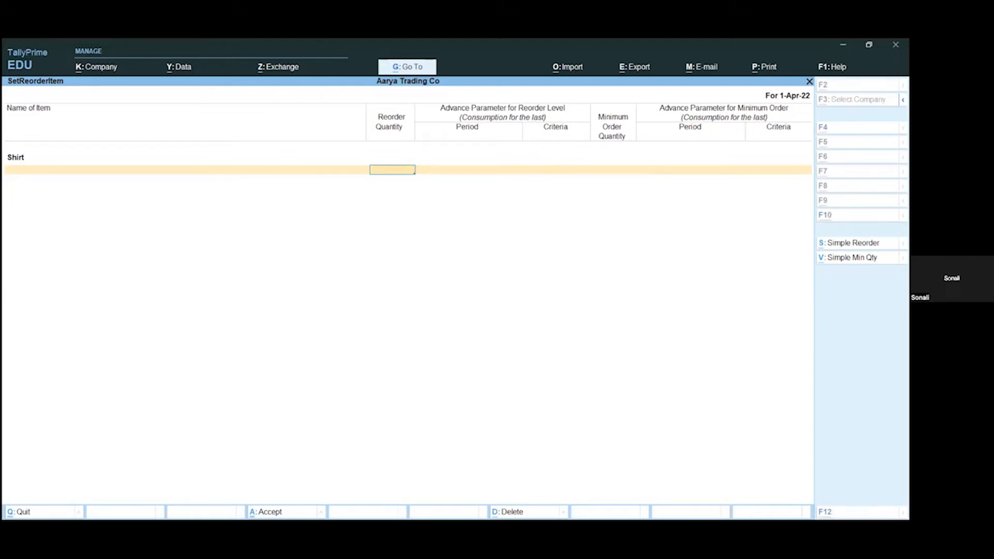
key("alt+s")
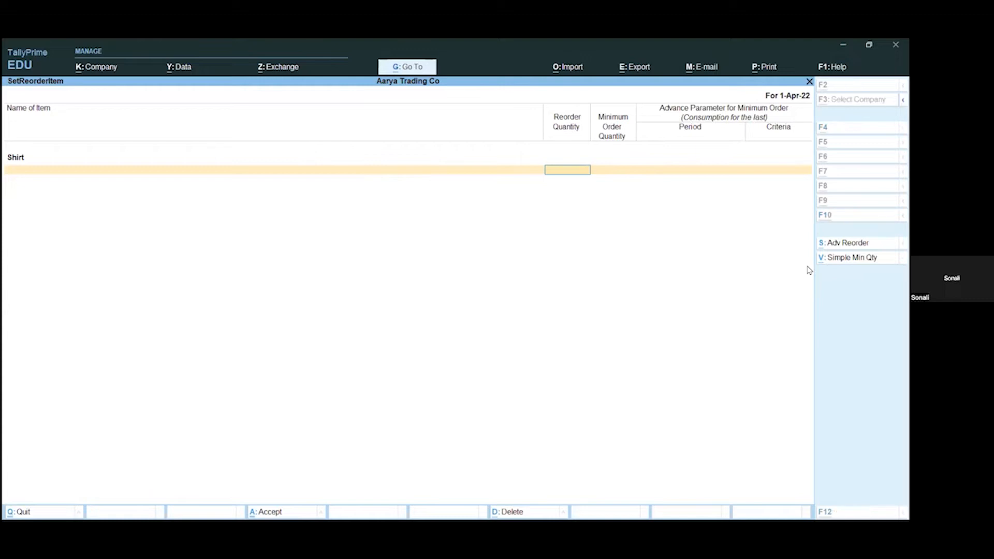
key("alt+v")
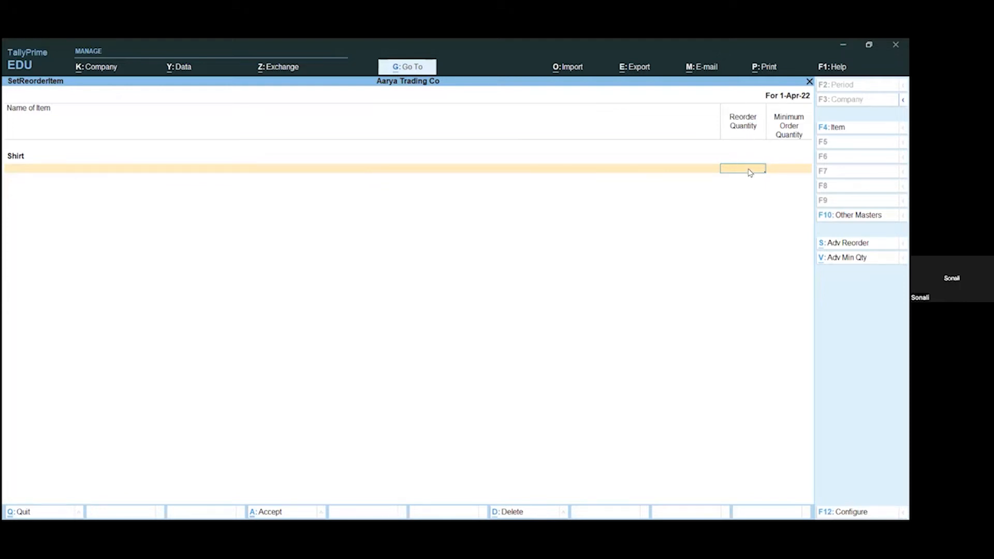
Step: Set Shirt's reorder quantity to 10 Nos and minimum order quantity to 15 Nos, save, and return to the Gateway of Tally
type("0")
key("Return")
type("15")
key("Return")
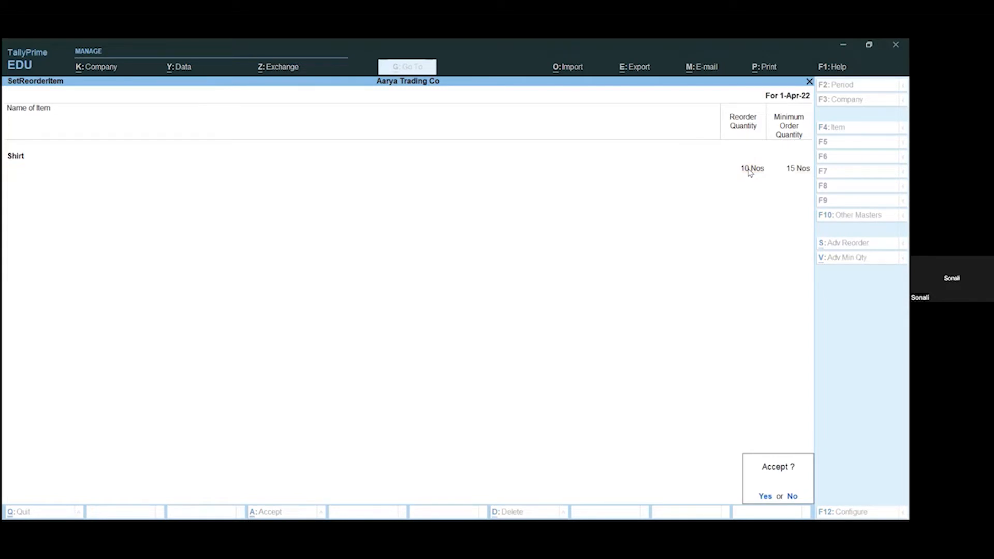
key("y")
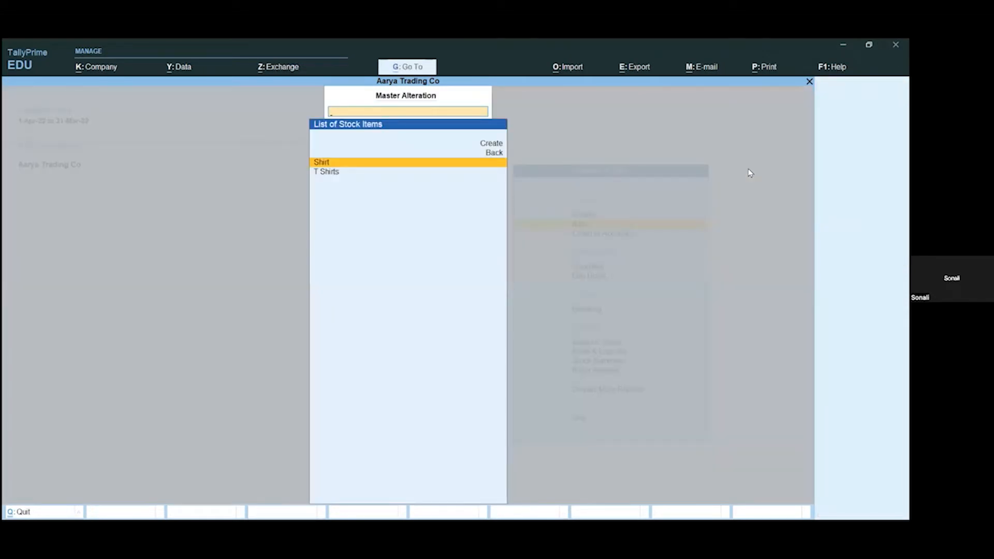
key("Escape")
key("Escape")
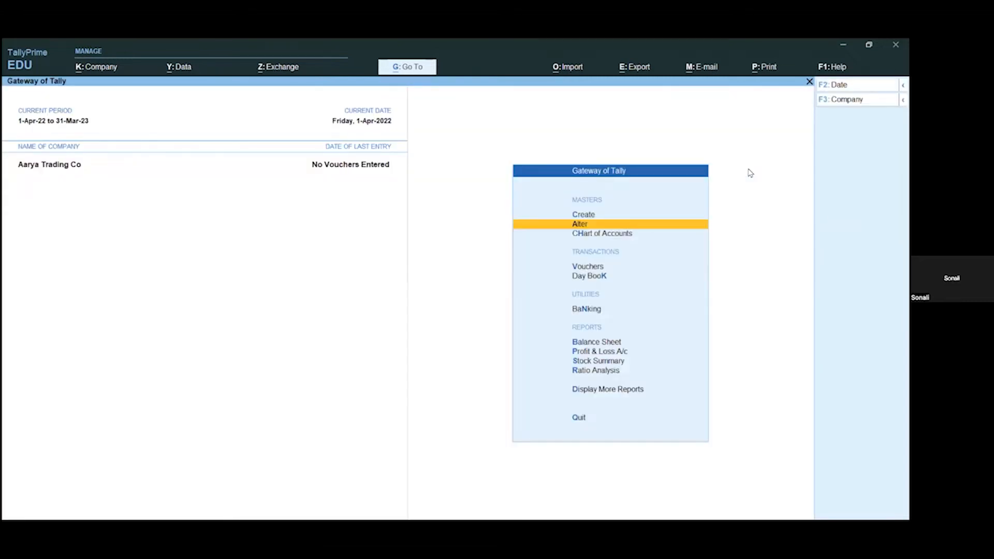
Step: Open voucher entry and list all voucher types, including the inactive ones
key("v")
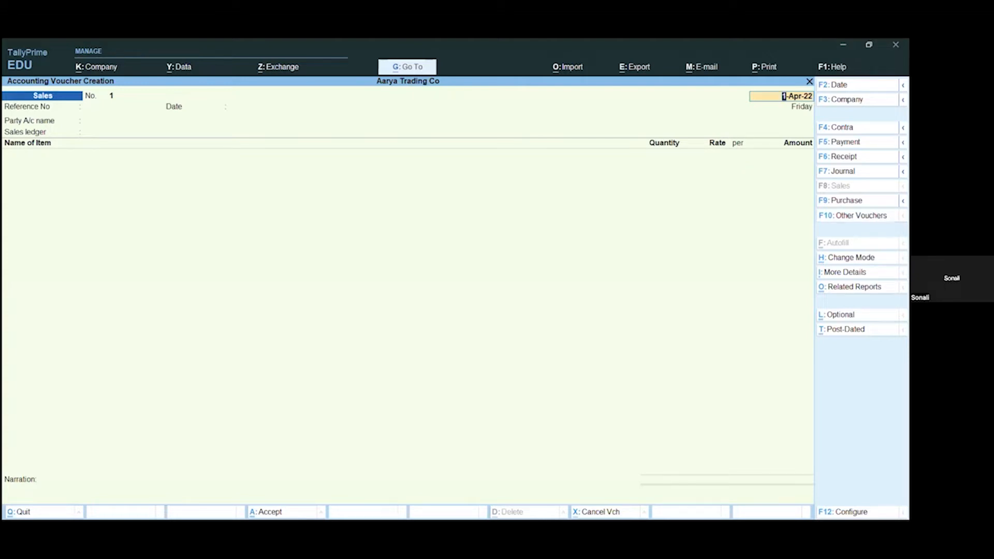
key("F10")
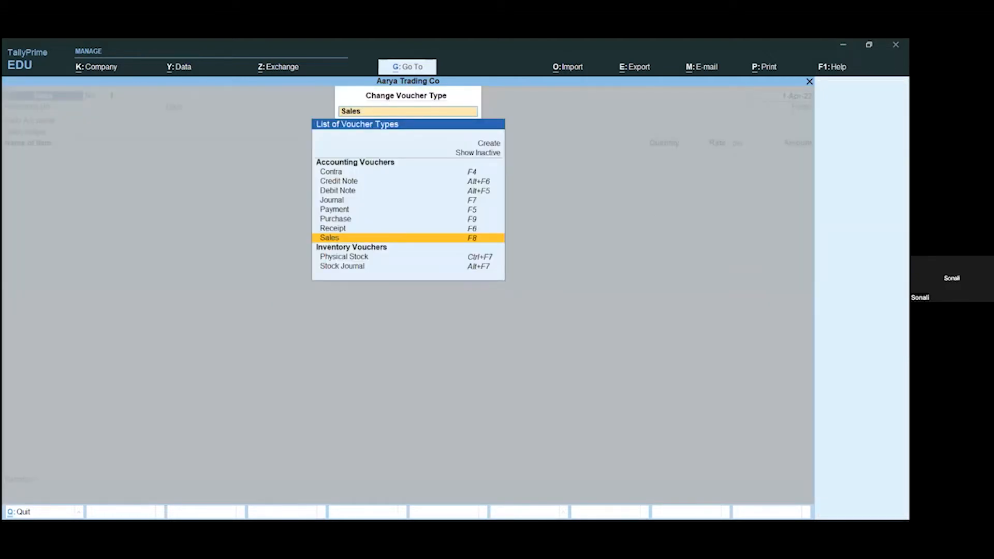
key("BackSpace")
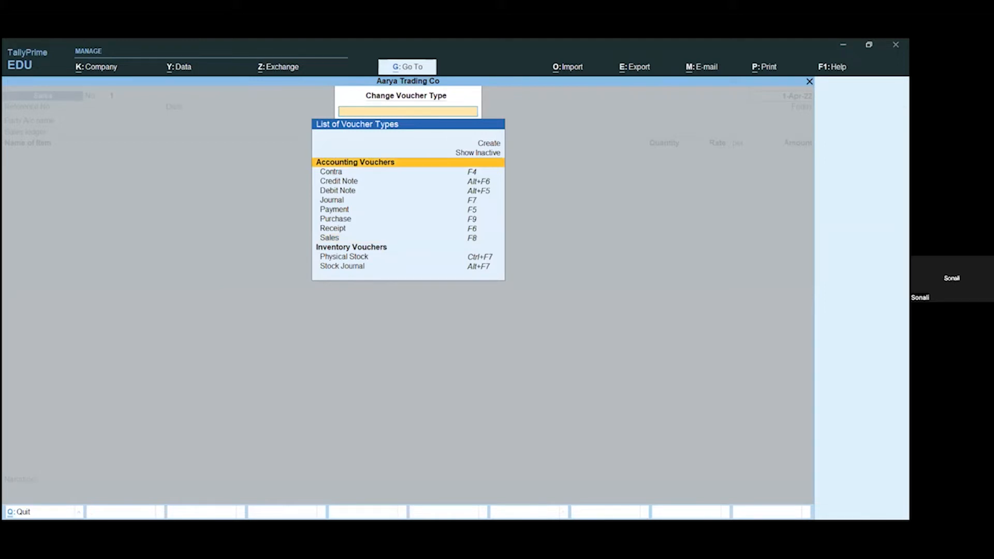
key("Down")
key("Up")
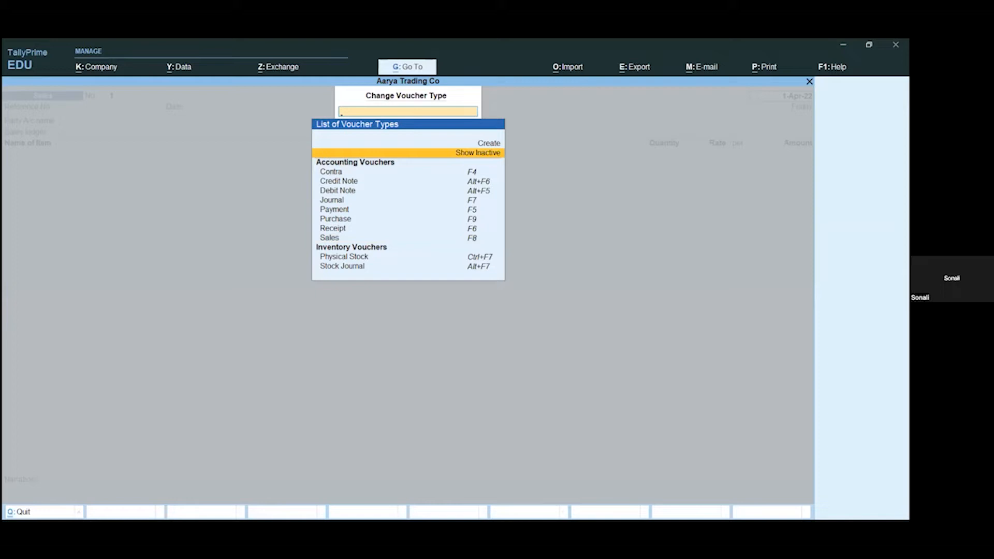
key("Return")
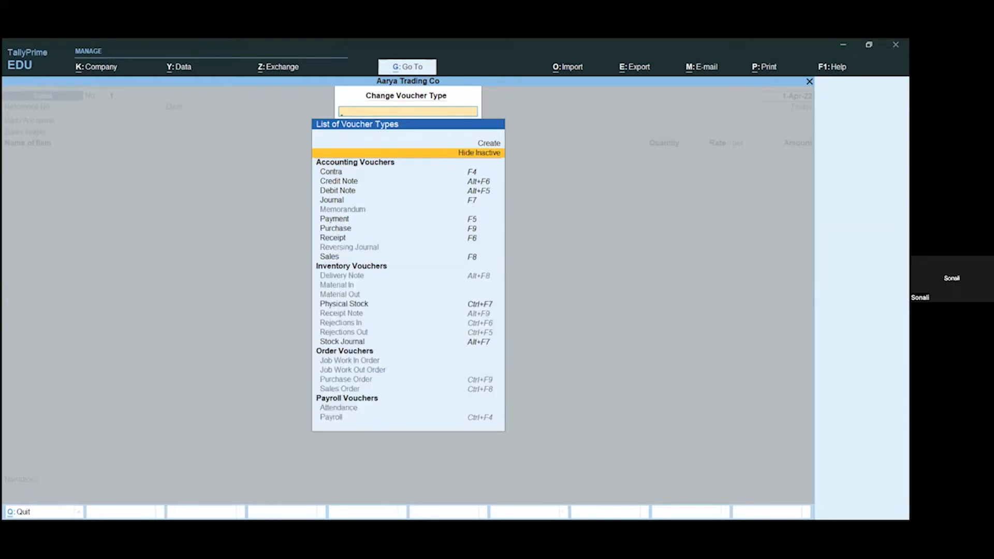
Step: Choose the inactive Purchase Order voucher type and activate it
key("Down")
key("Down")
key("Down")
key("Down")
key("Down")
key("Down")
key("Down")
key("Down")
key("Down")
key("Down")
key("Down")
key("Down")
key("Down")
key("Down")
key("Down")
key("Down")
key("Down")
key("Down")
key("Down")
key("Down")
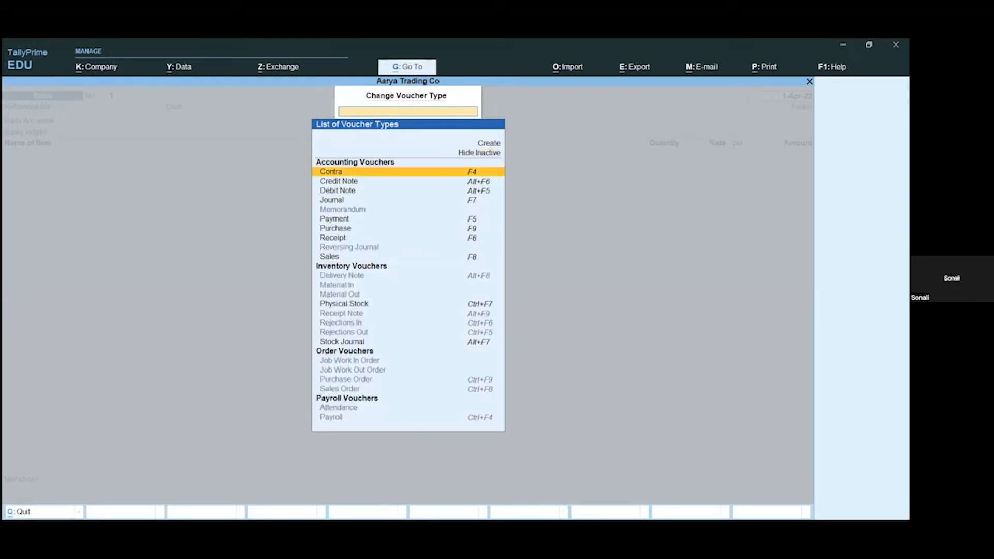
key("Down")
key("Down")
key("Down")
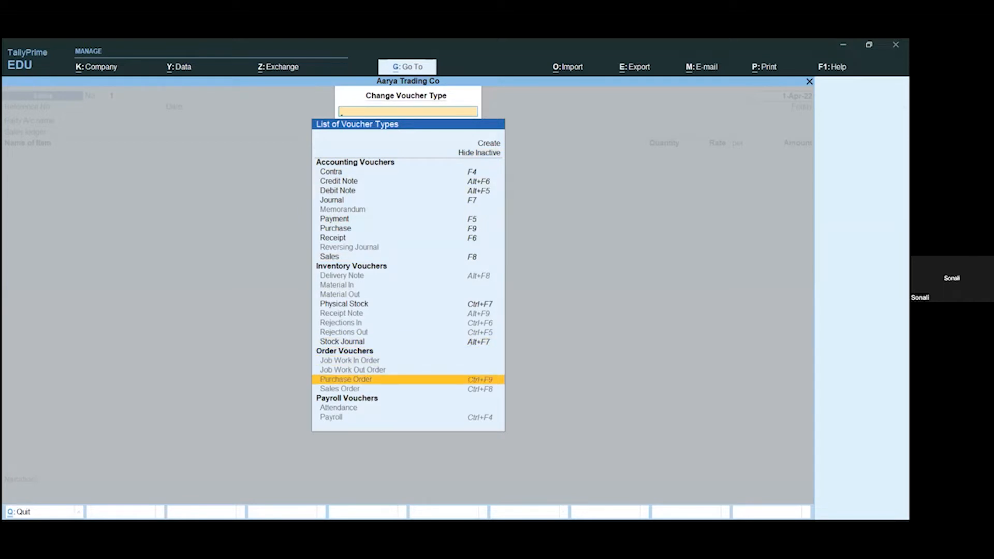
key("Return")
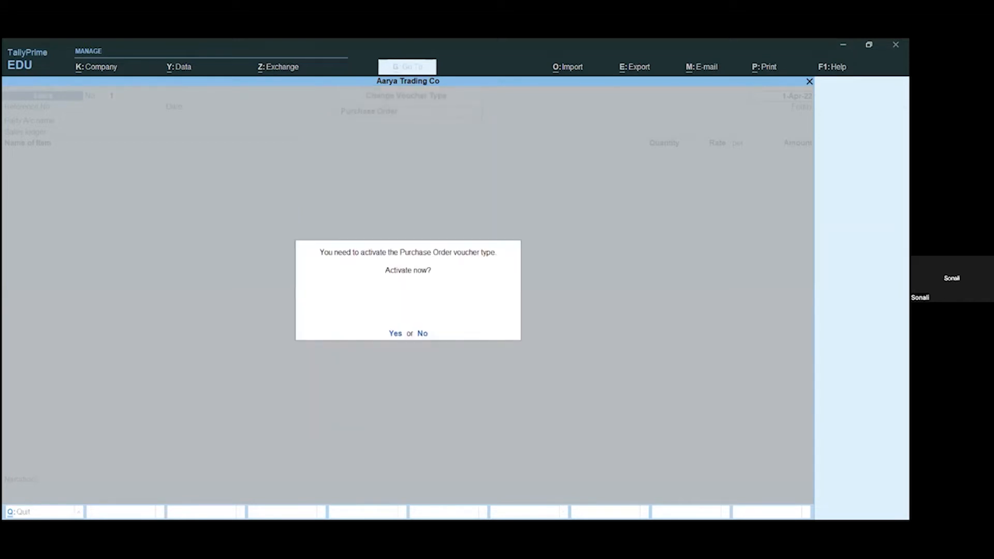
key("y")
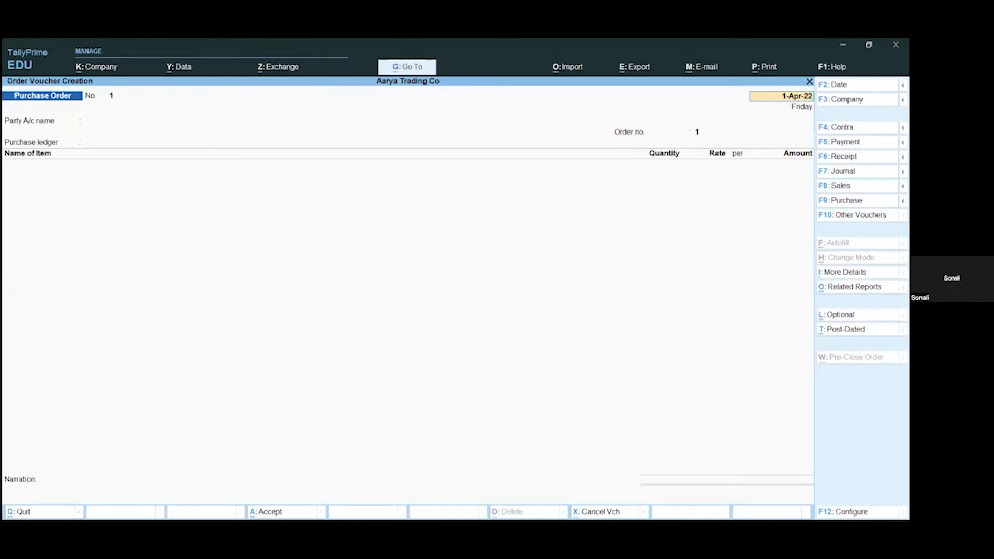
Step: Keep the purchase order's default date, select Priya Agencies as the party account, and accept the default order, receipt and party details
key("Return")
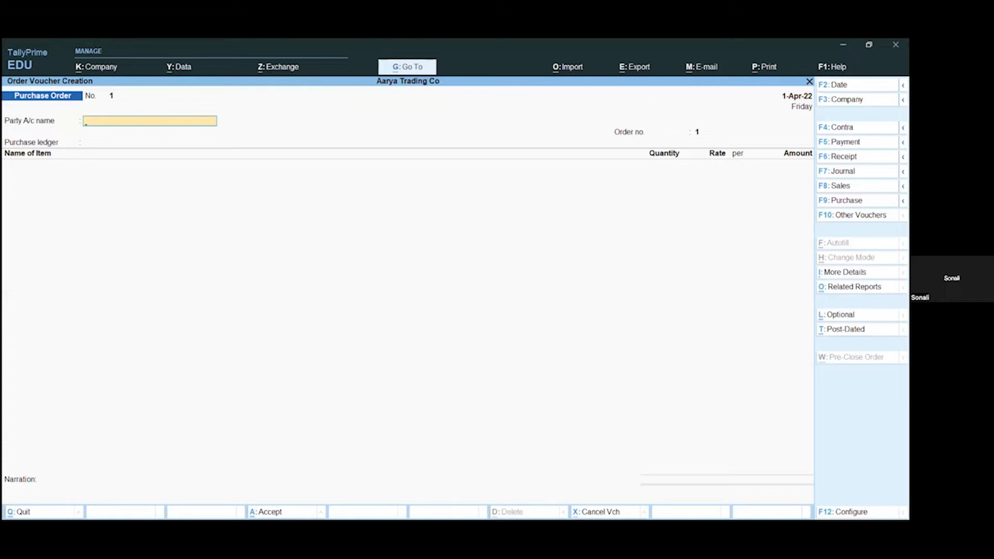
key("Down")
key("Return")
key("Return")
key("Return")
key("Return")
key("Return")
key("Return")
key("Return")
key("Return")
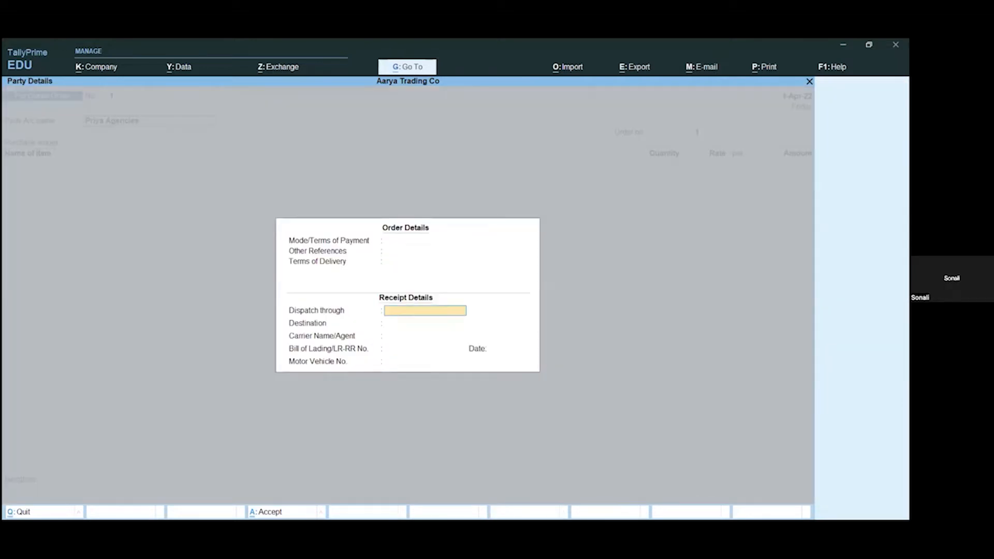
key("Return")
key("Return")
key("Return")
Step: Keep order number 1, choose Purchase A/C as the purchase ledger, and add the stock item Shirt
key("Return")
key("Return")
key("Return")
key("Return")
key("Return")
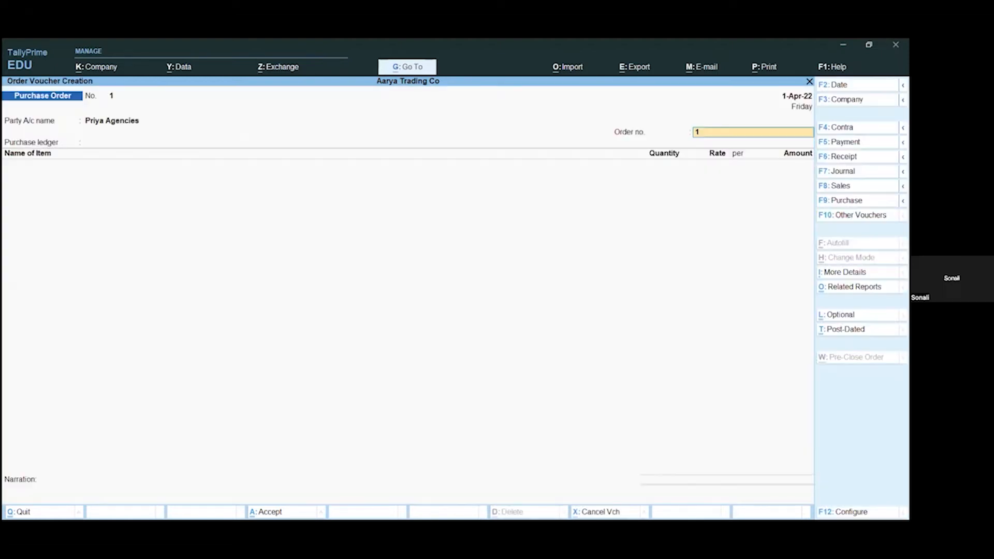
key("Return")
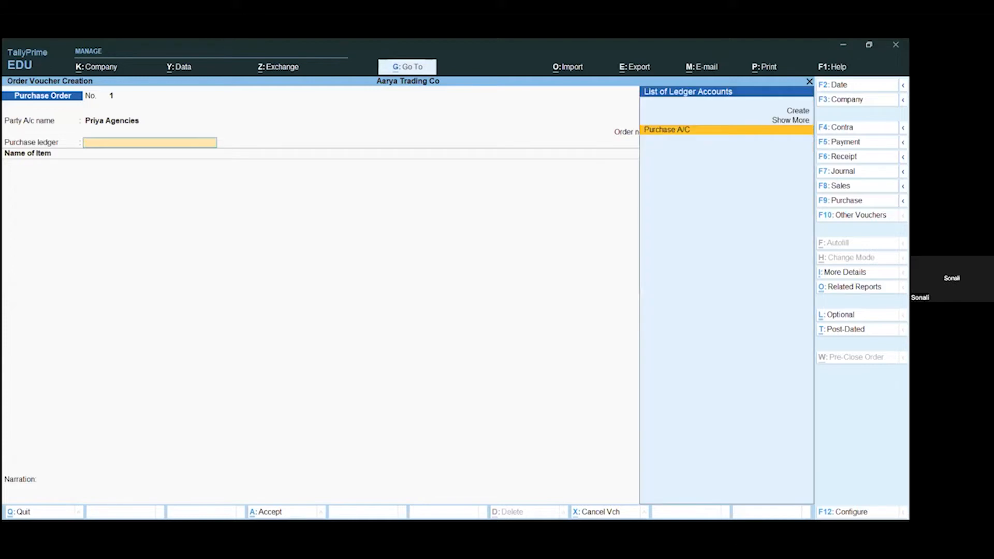
key("Return")
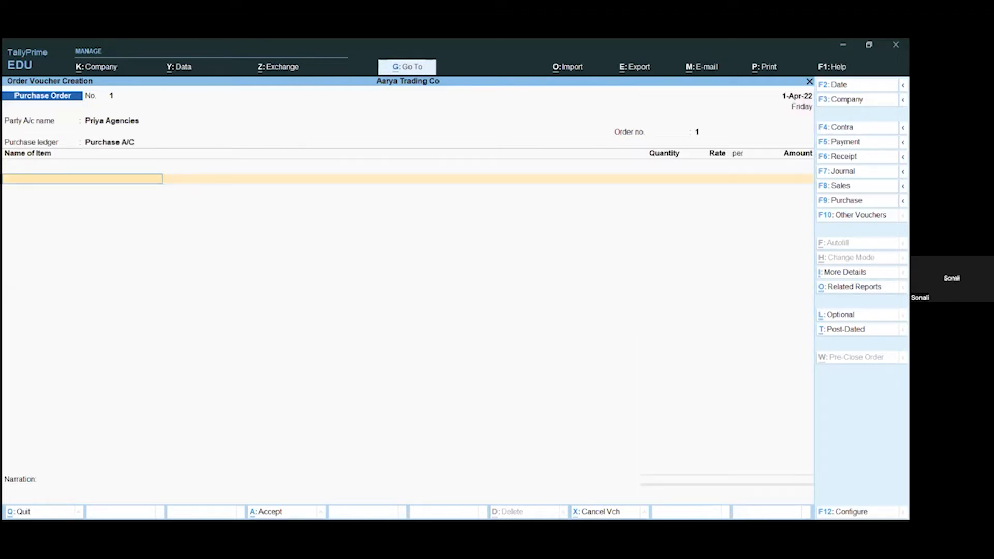
key("Down")
key("Down")
key("Down")
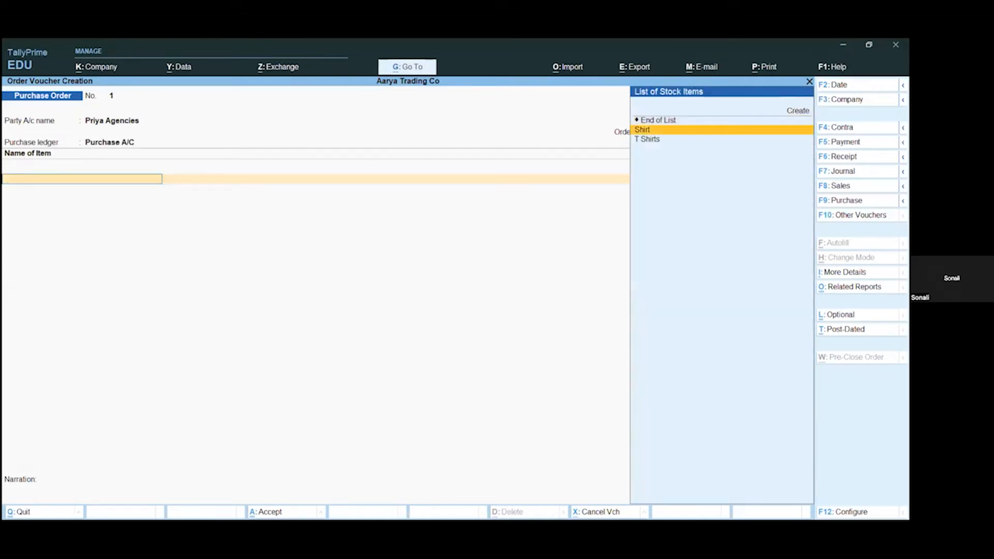
key("Return")
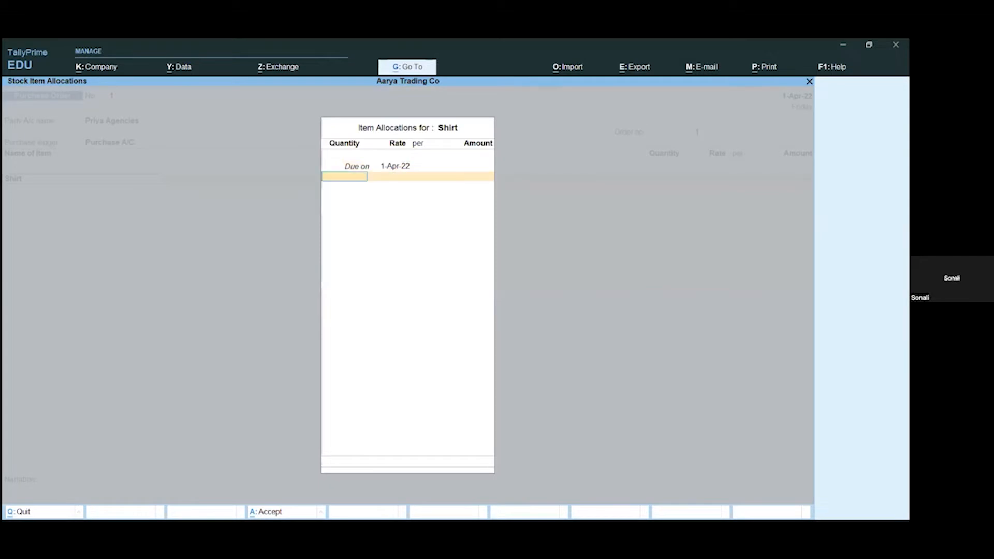
Step: Allocate 10 Nos of Shirt at a rate of 200 due on 1-Apr-22 and complete the item allocation
type("15")
key("Return")
key("BackSpace")
key("BackSpace")
key("Return")
type("10")
key("Return")
type("200")
key("Return")
key("Return")
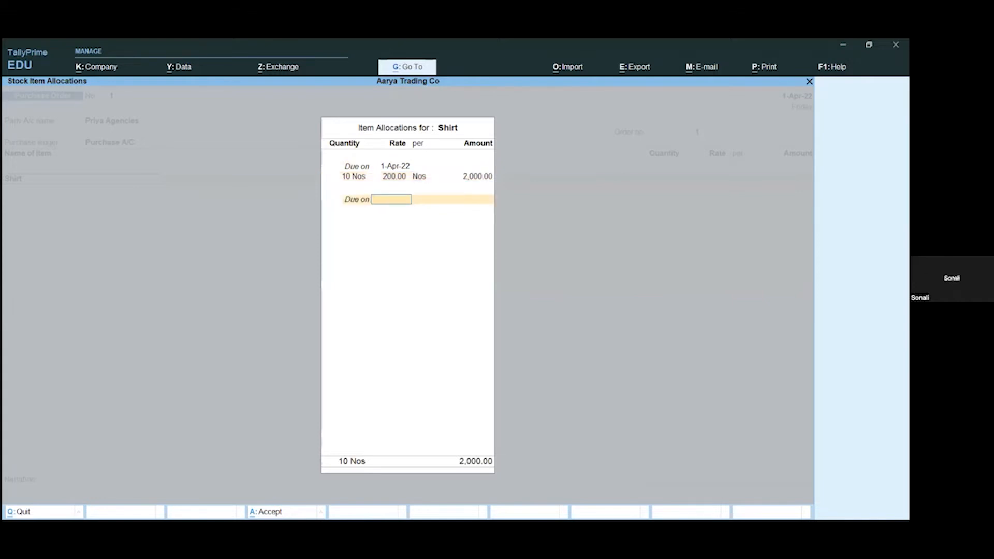
Step: End the item list, save the purchase order, and return to the Gateway of Tally
key("Return")
key("Return")
key("Return")
key("Return")
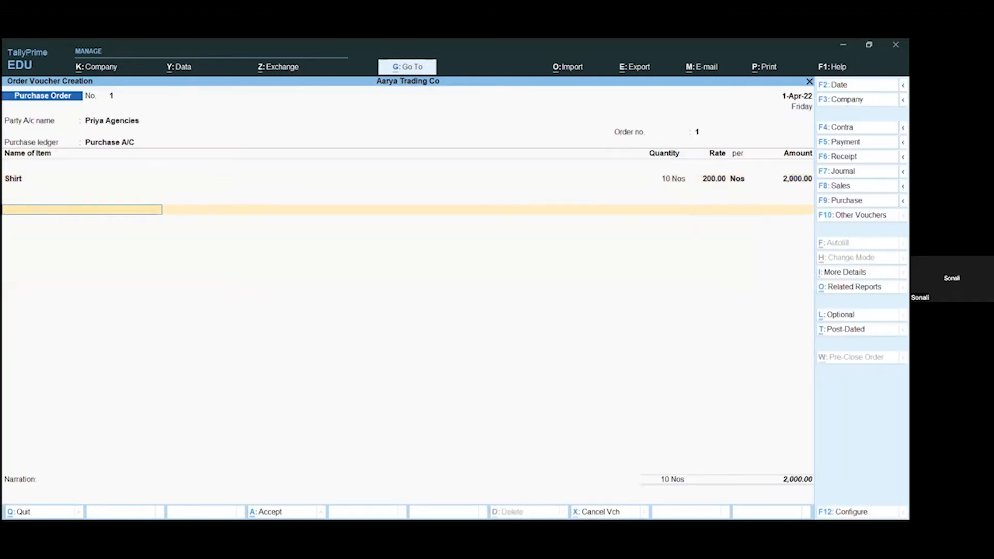
key("Return")
key("Return")
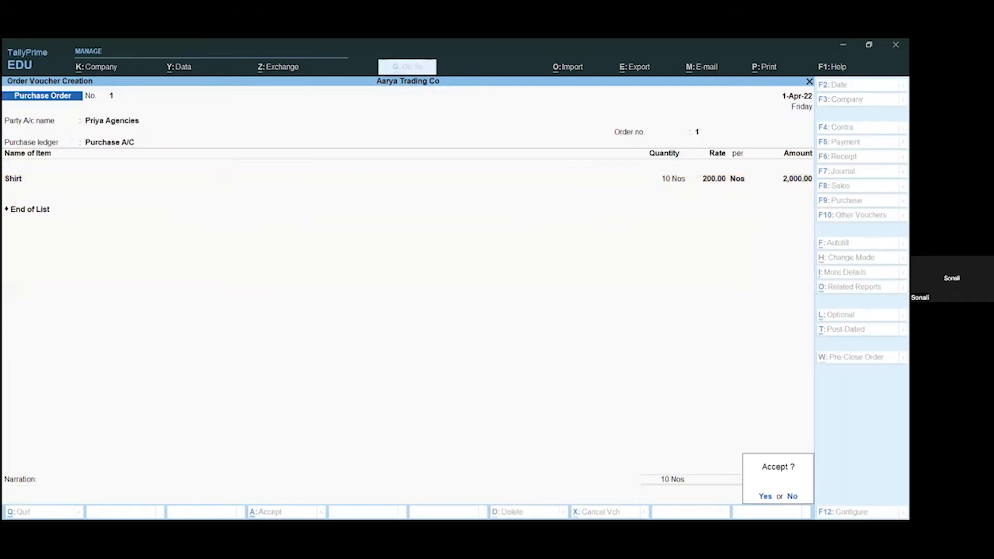
key("Return")
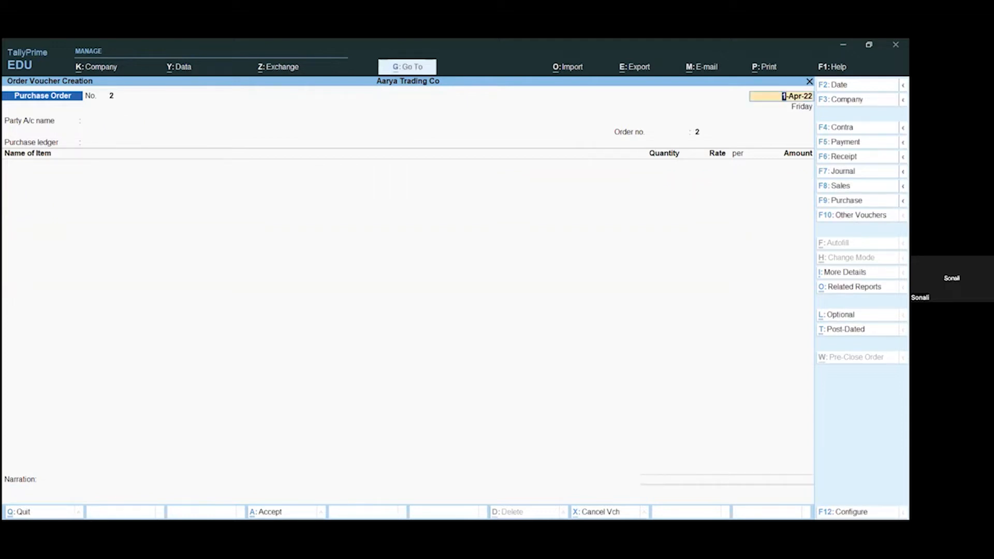
key("BackSpace")
key("Escape")
key("Return")
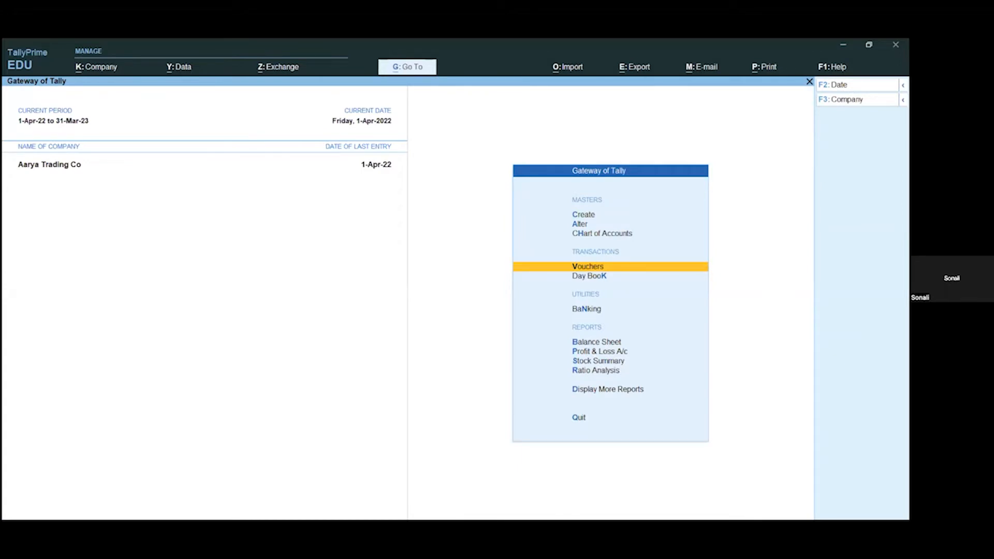
Step: Check the Stock Group Reorder Status report for the Primary group, then return to the Gateway of Tally
key("alt")
key("alt+g")
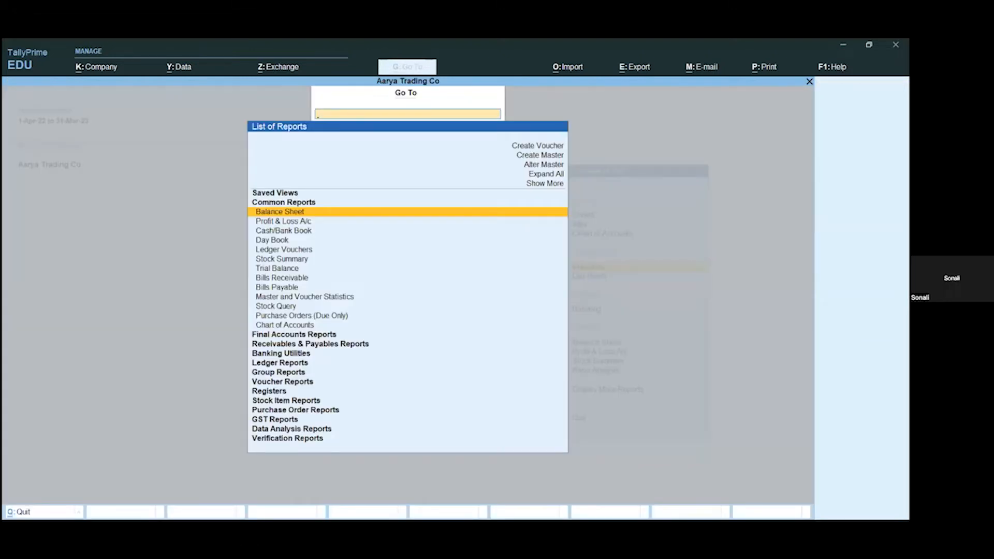
type("Reor")
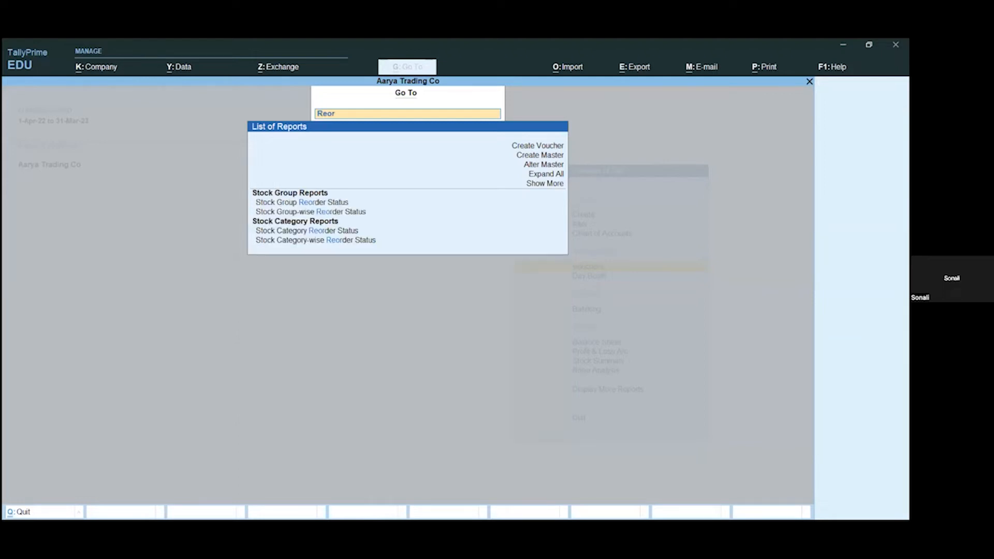
key("Down")
key("Return")
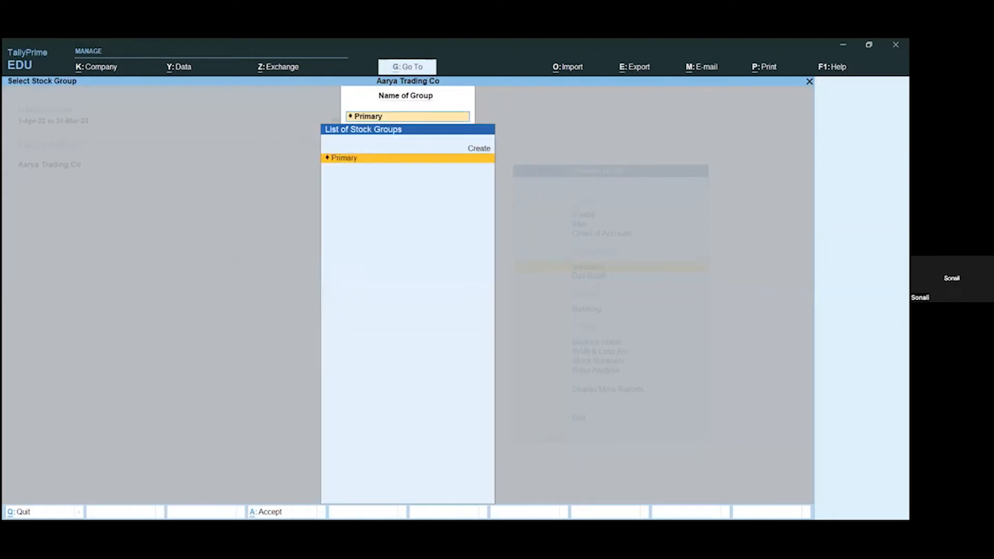
key("Return")
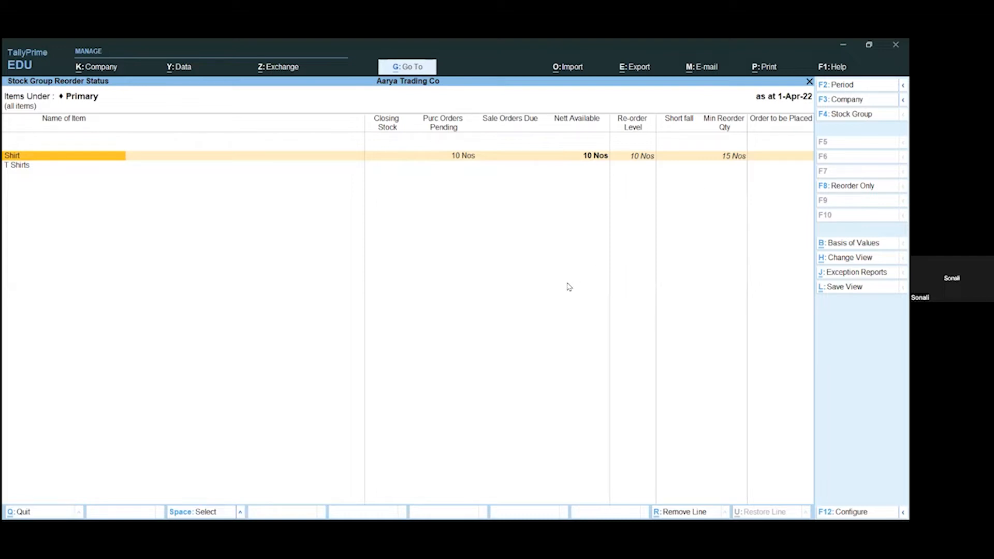
key("Escape")
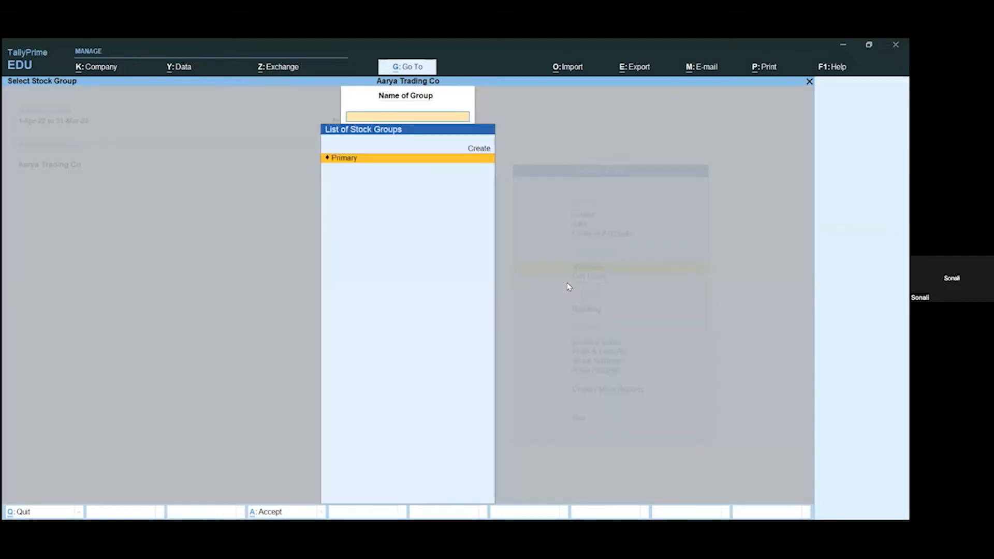
key("Escape")
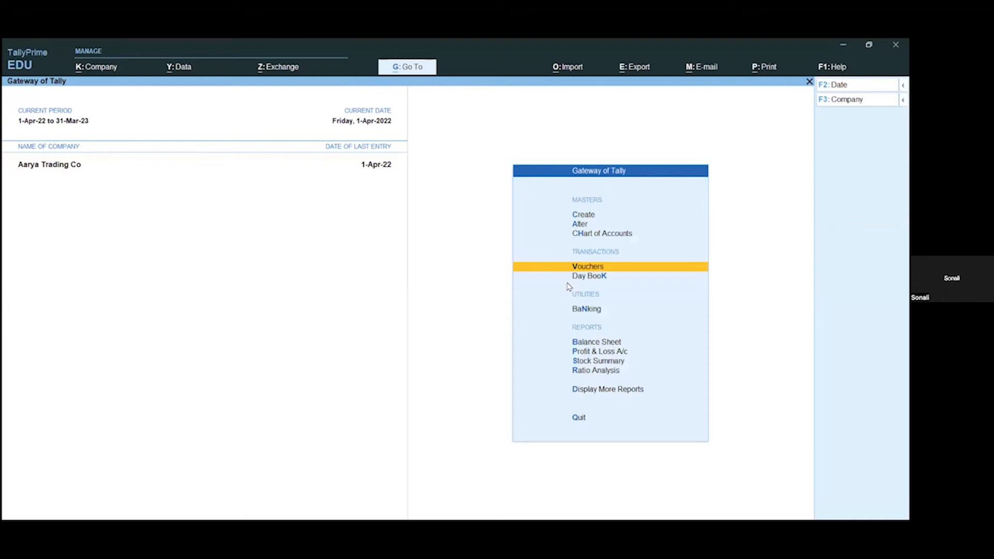
Step: Start a purchase voucher without a supplier invoice number and select Priya Agencies as the party account
key("Return")
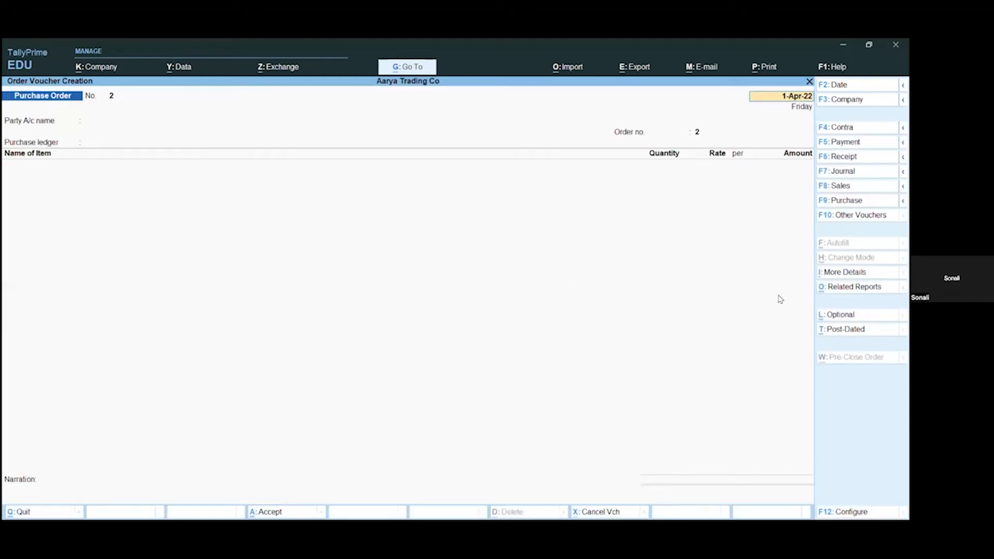
key("F9")
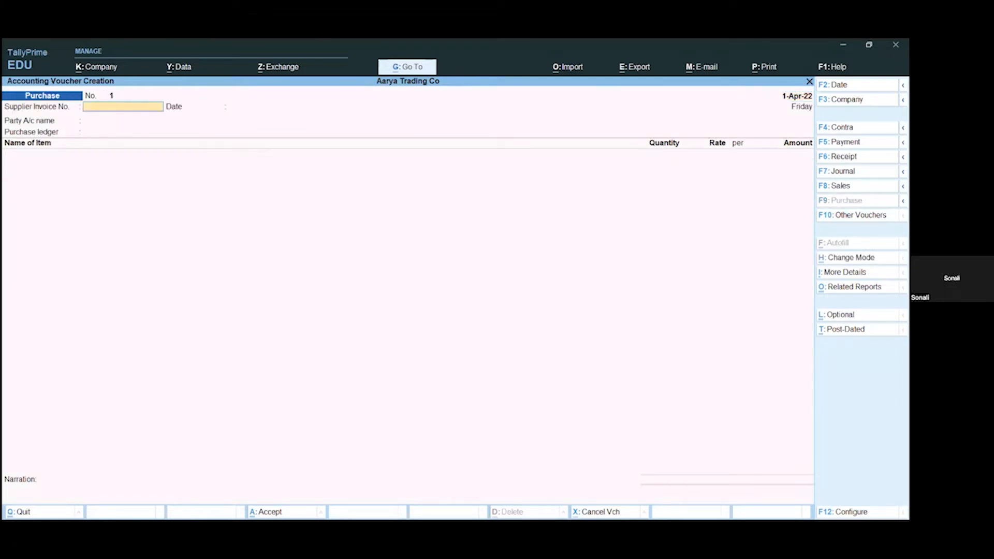
key("Return")
key("Return")
key("Down")
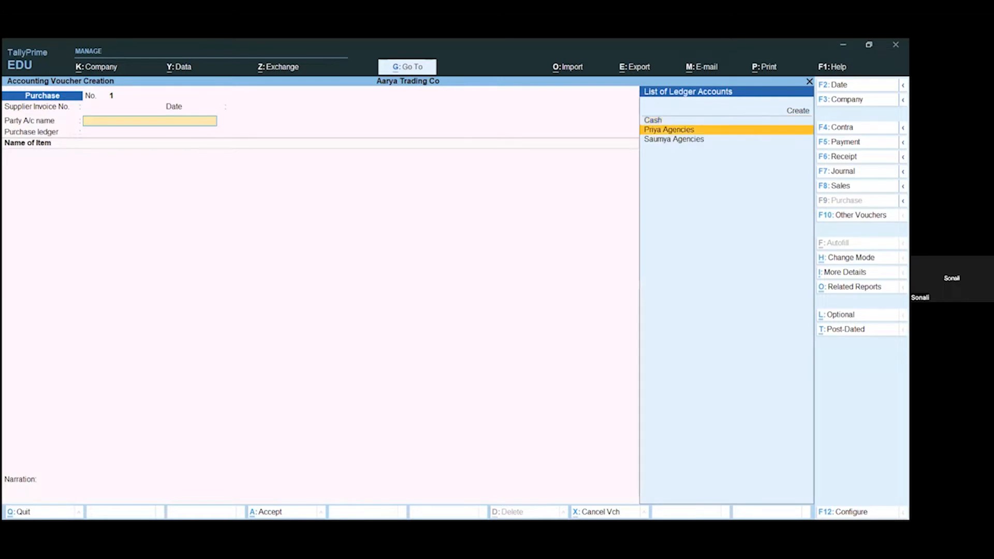
Step: Accept the default receipt, order and party details and choose Purchase A/C as the purchase ledger
key("Return")
key("Return")
key("Return")
key("Return")
key("Return")
key("Return")
key("Return")
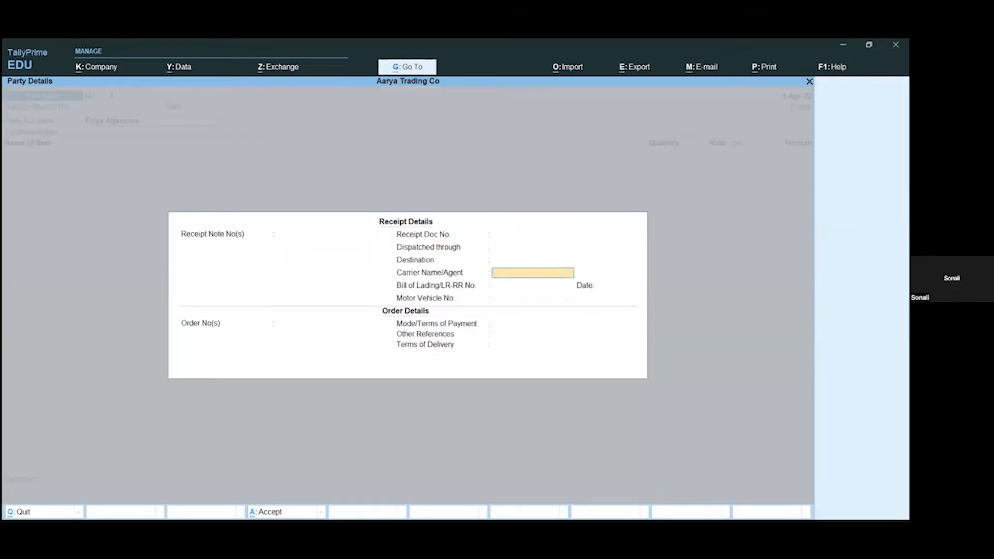
key("Return")
key("Return")
key("Return")
key("Return")
key("Return")
key("Return")
key("Return")
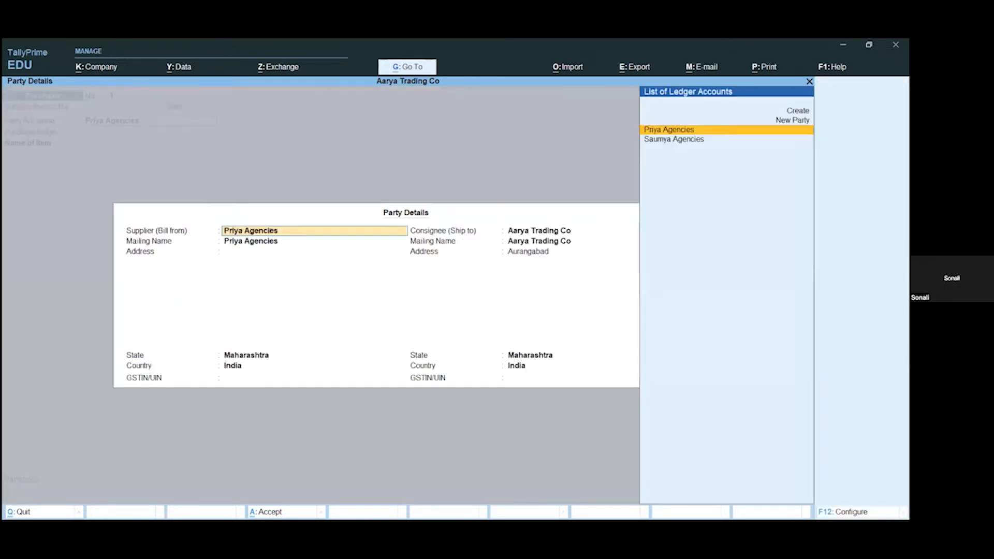
key("Return")
key("Return")
key("Return")
key("Return")
key("Return")
key("Return")
key("Return")
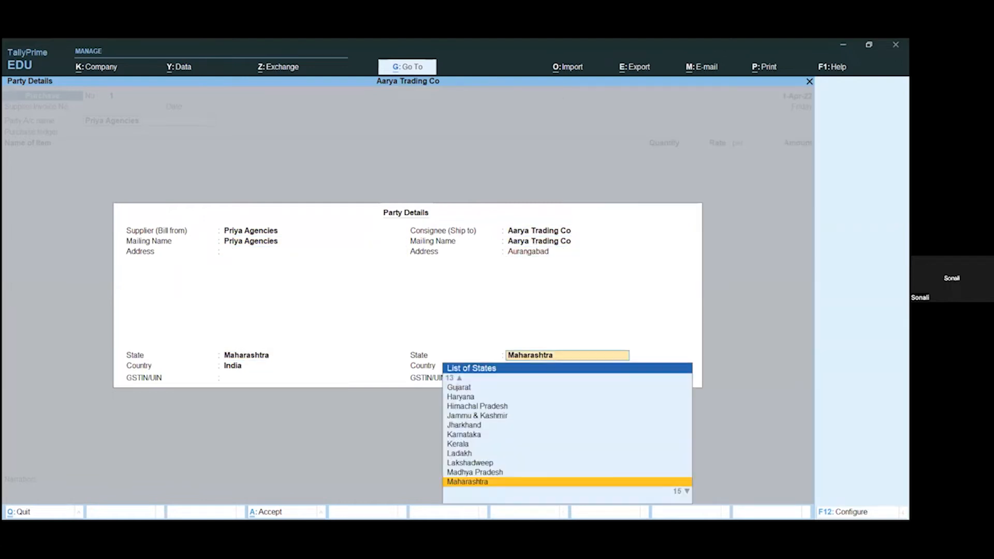
Step: Add the stock item Shirt to the purchase voucher and link it to purchase order number 1
key("Return")
key("Return")
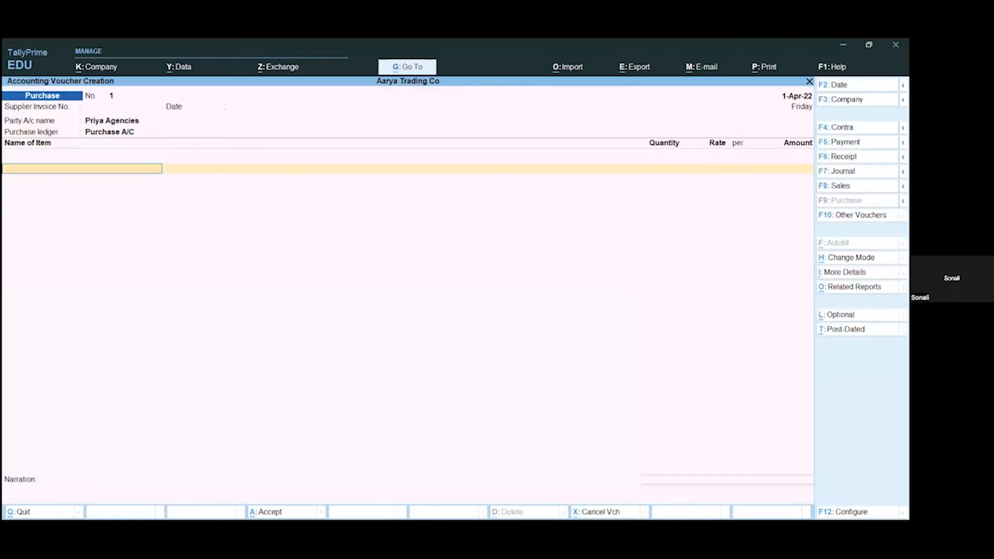
key("Down")
key("Down")
key("Return")
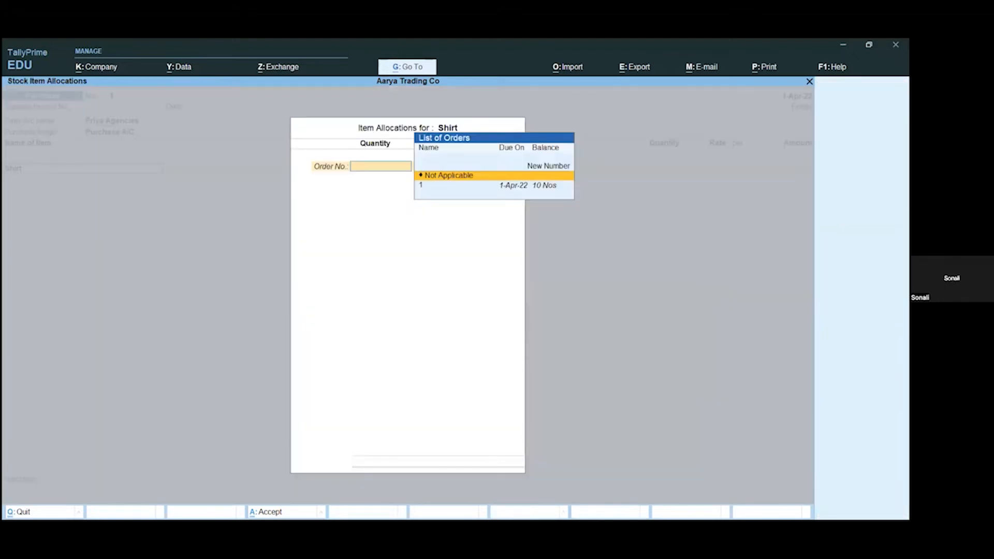
key("Down")
key("Return")
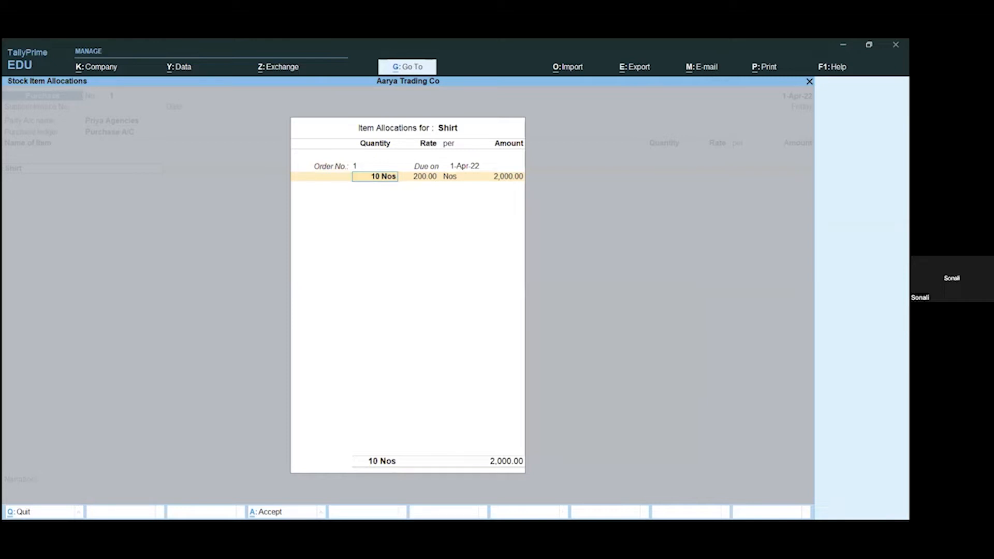
Step: Set the received Shirt quantity to 8 Nos, keep the rate of 200, and complete the item allocation
type("8")
key("Return")
key("Return")
key("Return")
key("Return")
key("Return")
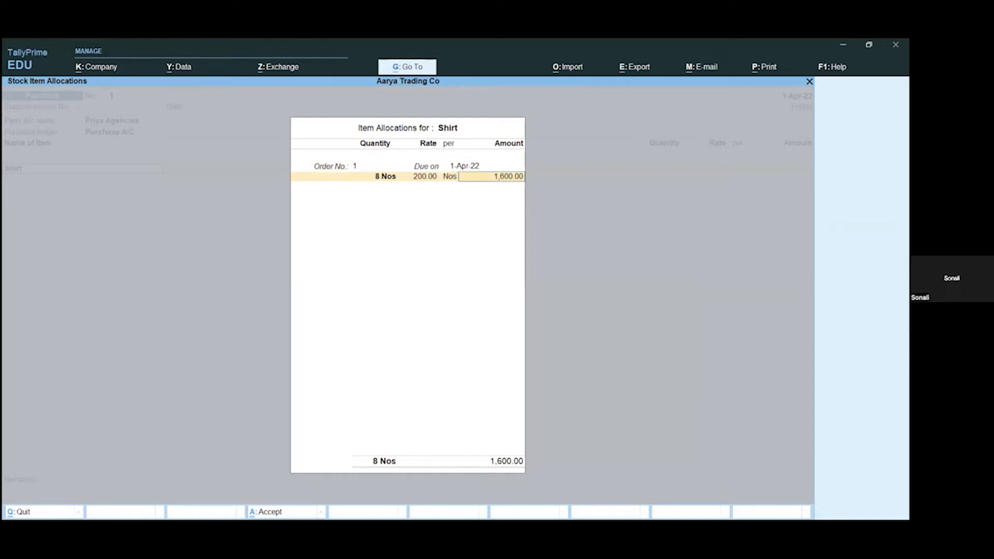
key("Return")
key("Return")
Step: End the item list, save the purchase voucher, and return to the Gateway of Tally
key("Return")
key("Return")
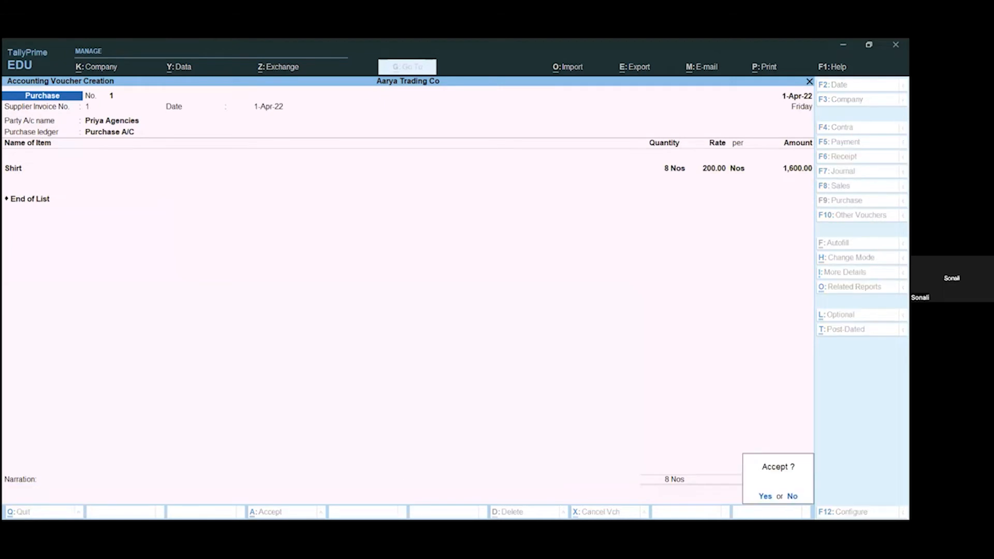
key("Return")
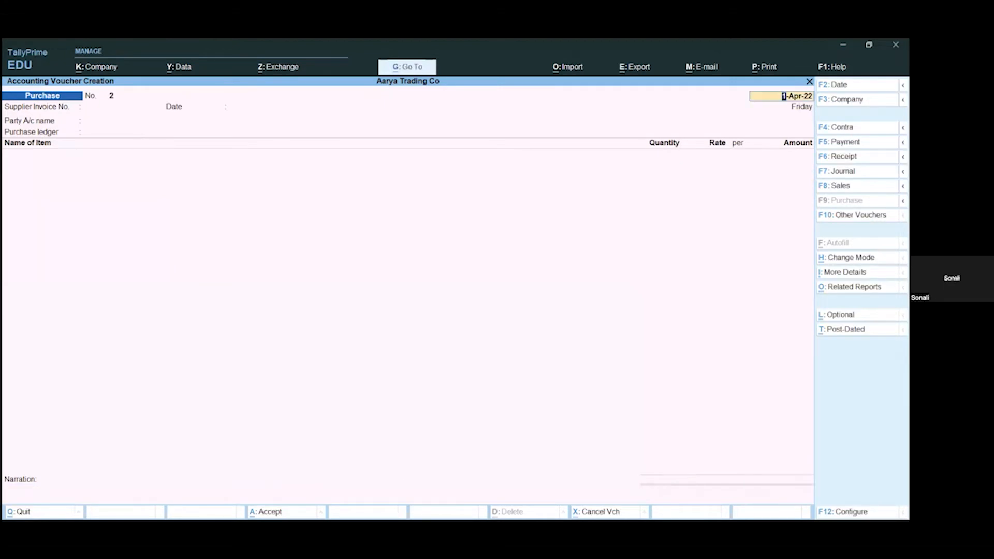
key("Escape")
key("Return")
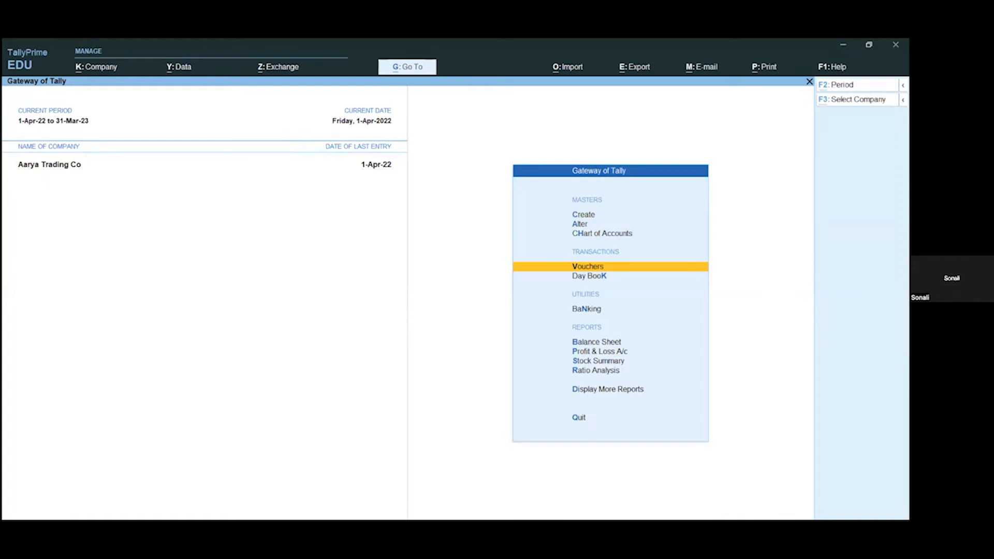
Step: Look up the Stock Group Reorder Status report for the Primary group, examine Shirt's row, and return to the Gateway of Tally
key("alt+g")
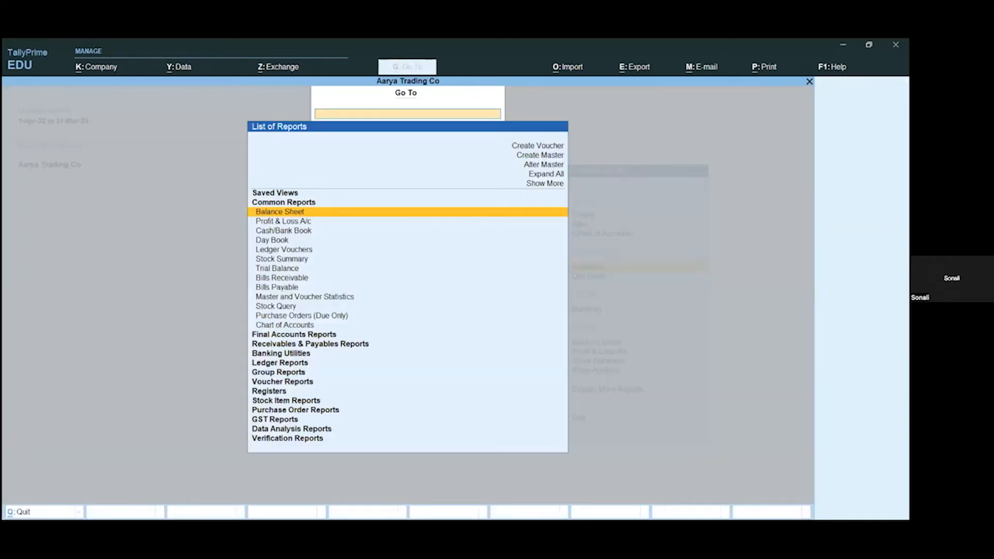
type("Reor")
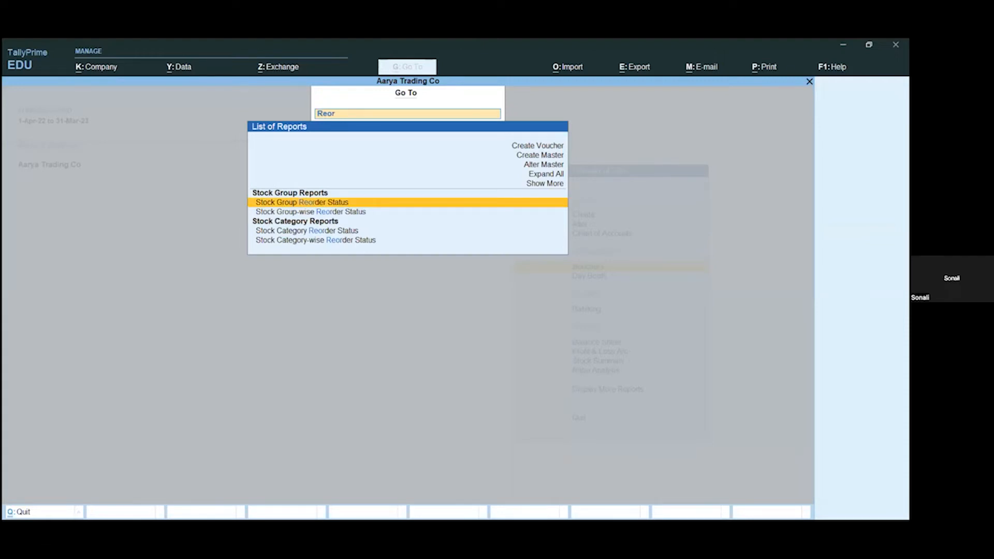
key("Return")
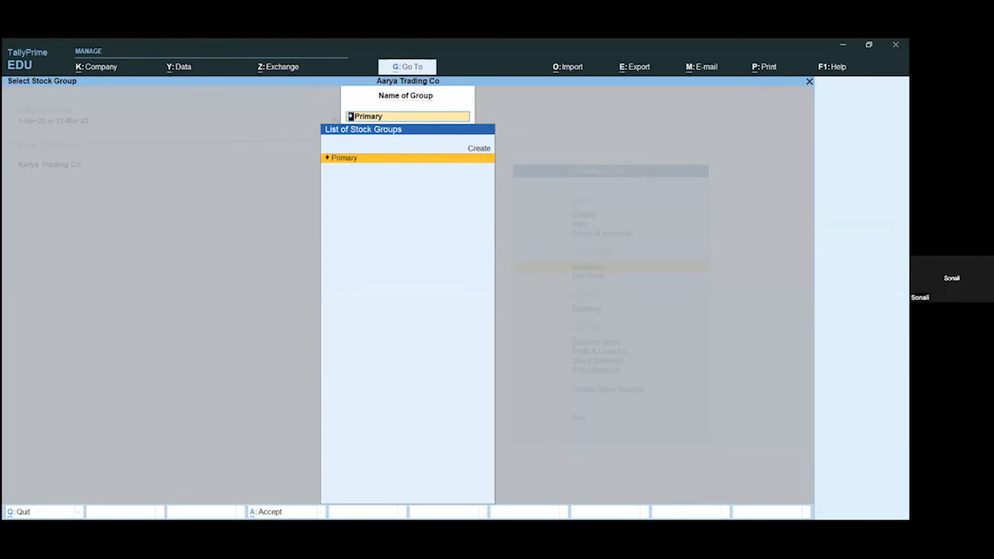
key("Return")
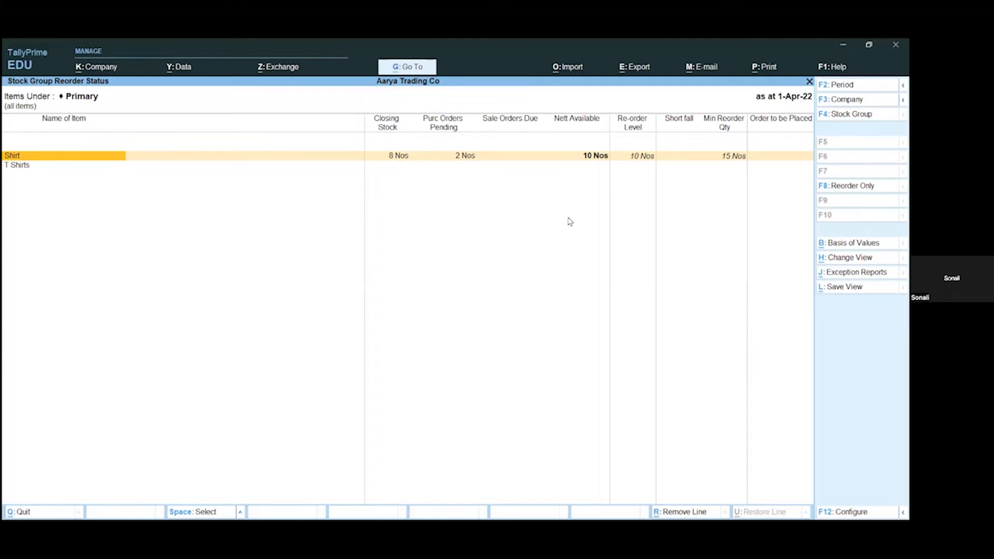
key("Escape")
key("Escape")
key("Escape")
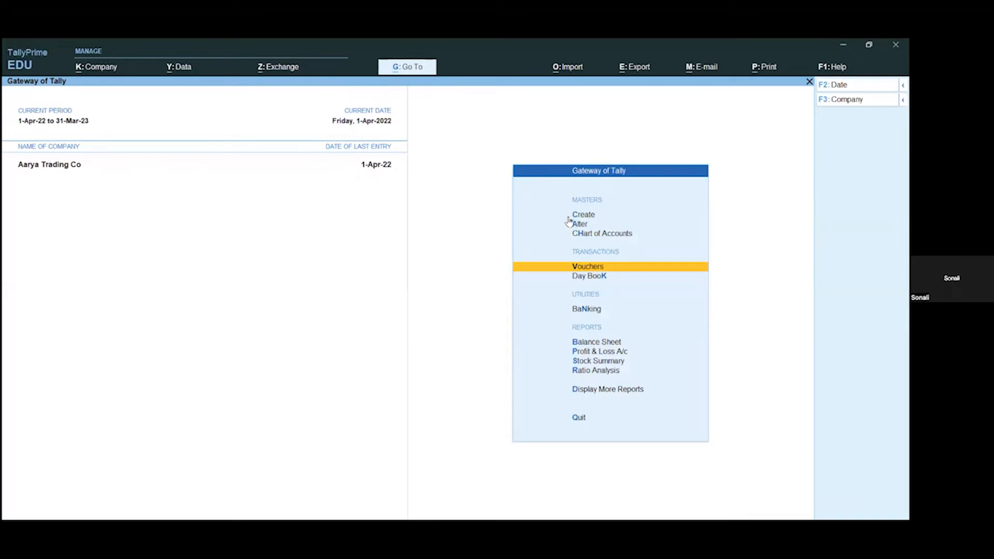
Step: Open voucher entry and show the inactive voucher types in the list of other voucher types
key("Return")
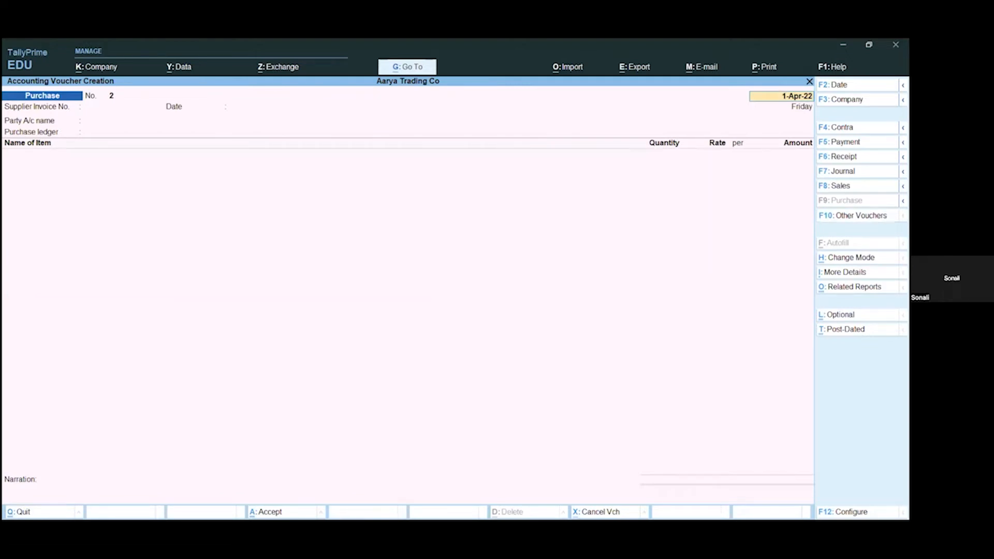
key("F10")
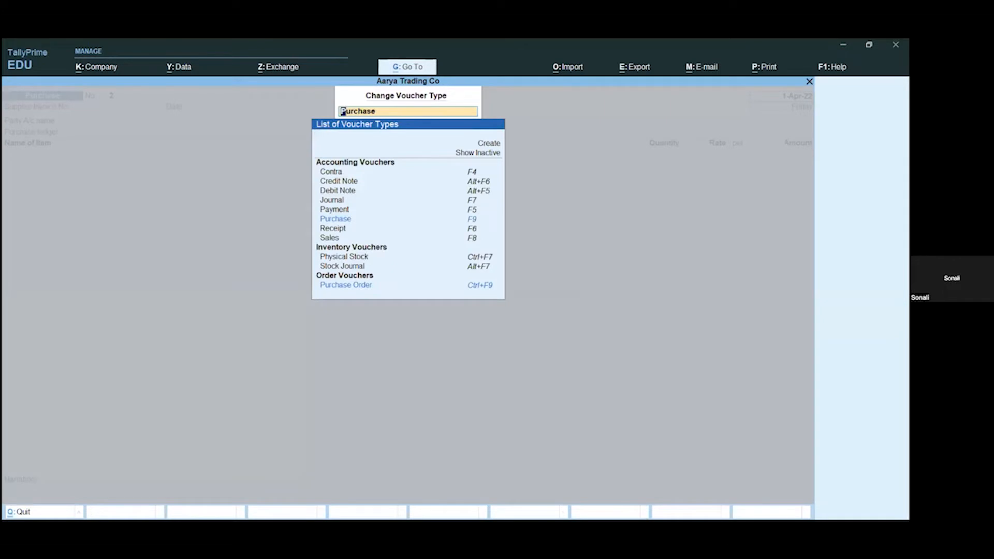
key("Up")
key("Up")
key("Up")
key("Up")
key("Up")
key("Up")
key("Up")
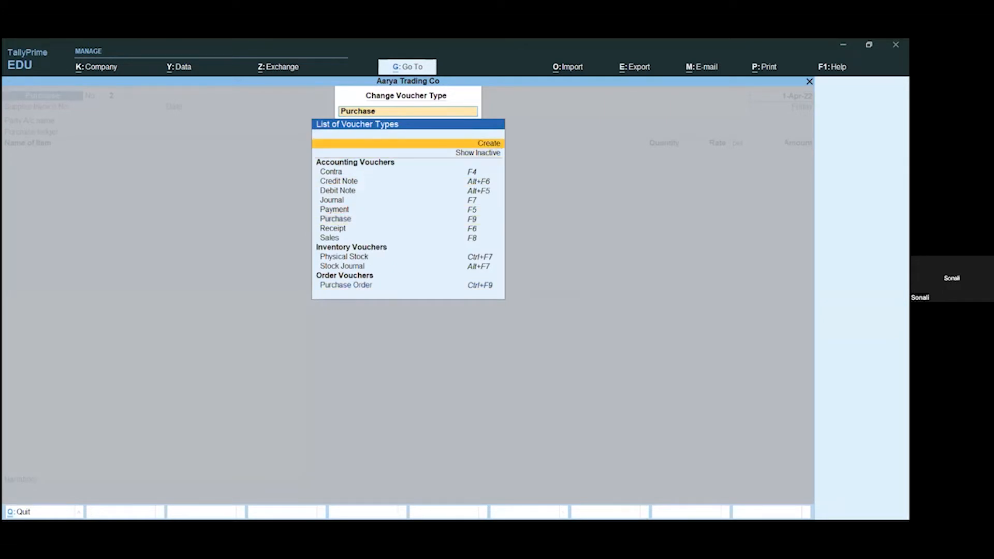
key("Down")
key("Return")
Step: Choose the inactive Sales Order voucher type and confirm its activation to start a sales order
key("Down")
key("Down")
key("Down")
key("Down")
key("Down")
key("Down")
key("Down")
key("Down")
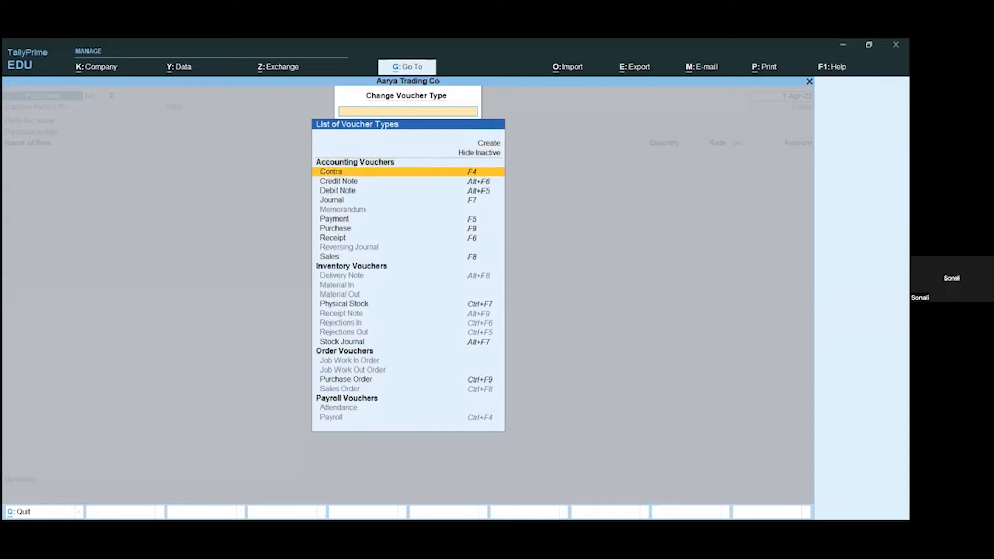
key("Down")
key("Down")
key("Down")
key("Down")
key("Down")
key("Down")
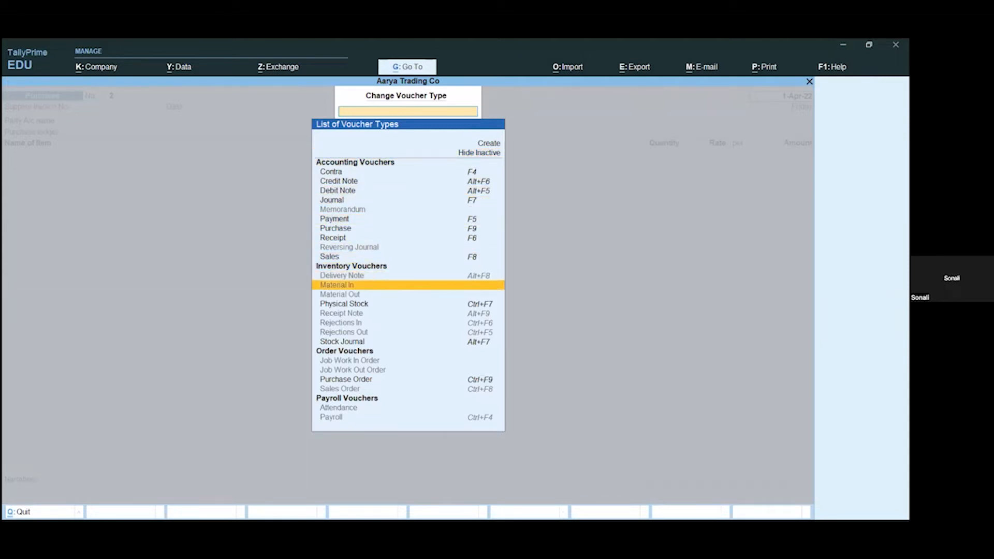
key("Down")
key("Down")
key("Down")
key("Down")
key("Down")
key("Down")
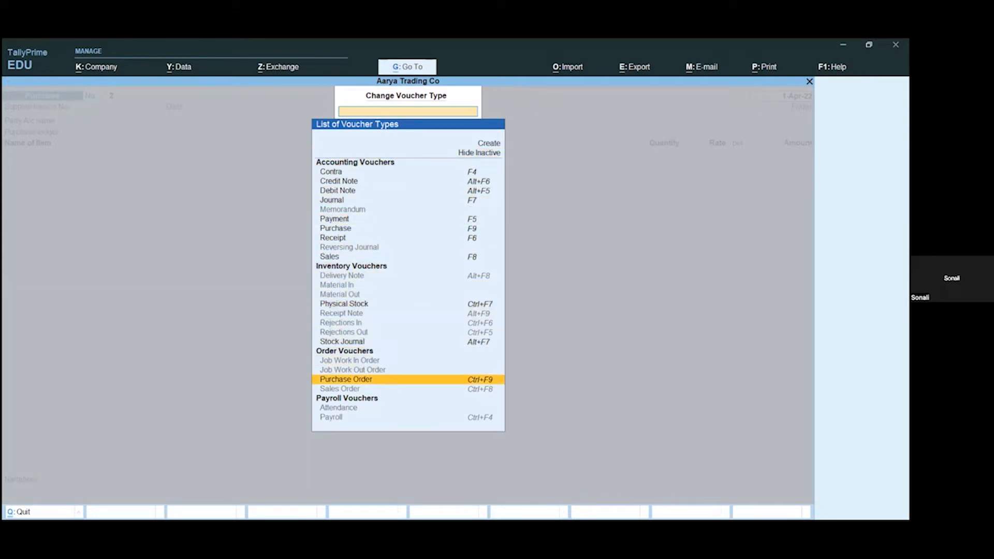
key("Return")
key("y")
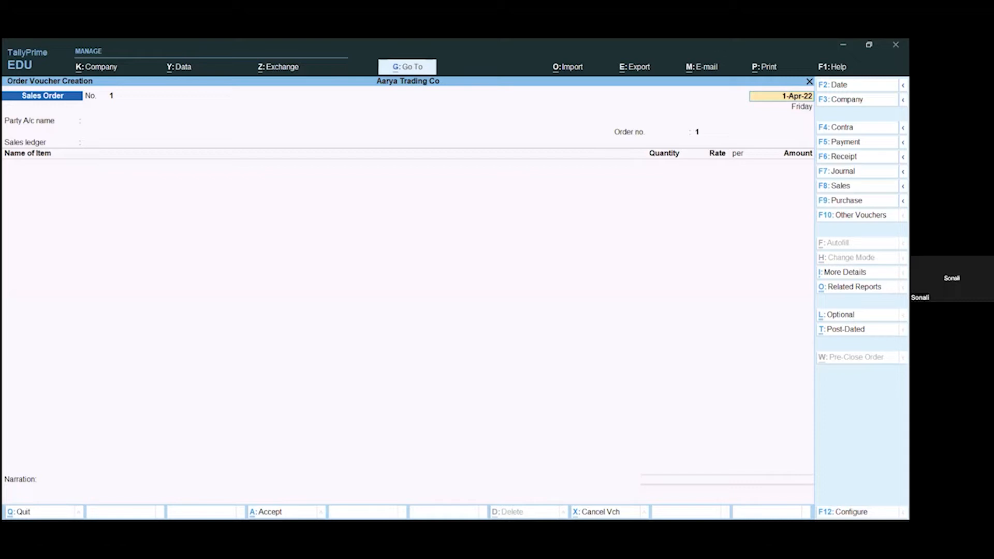
Step: Keep the order date 1-Apr-22 and choose Saumya Agencies as the sales order's party account
key("Return")
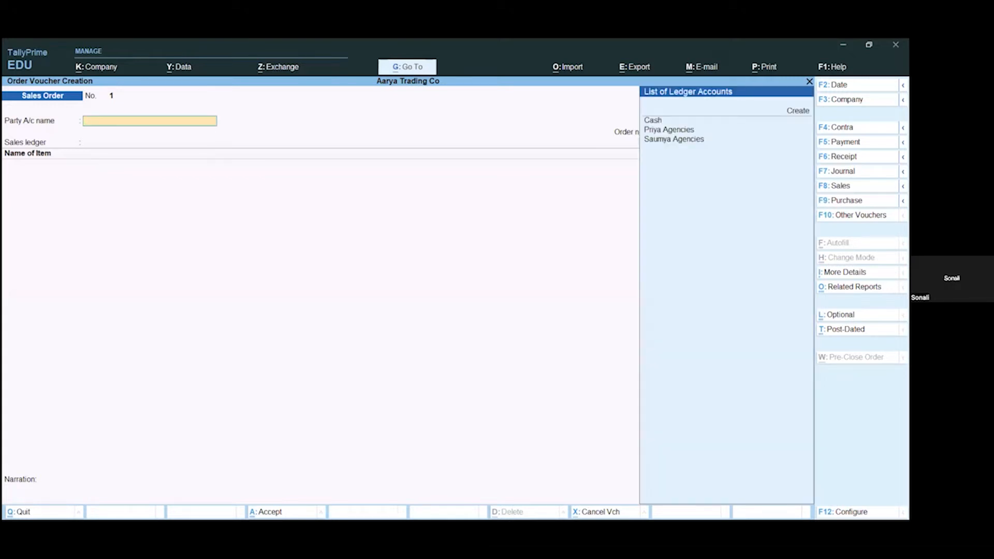
key("Down")
key("Down")
key("Down")
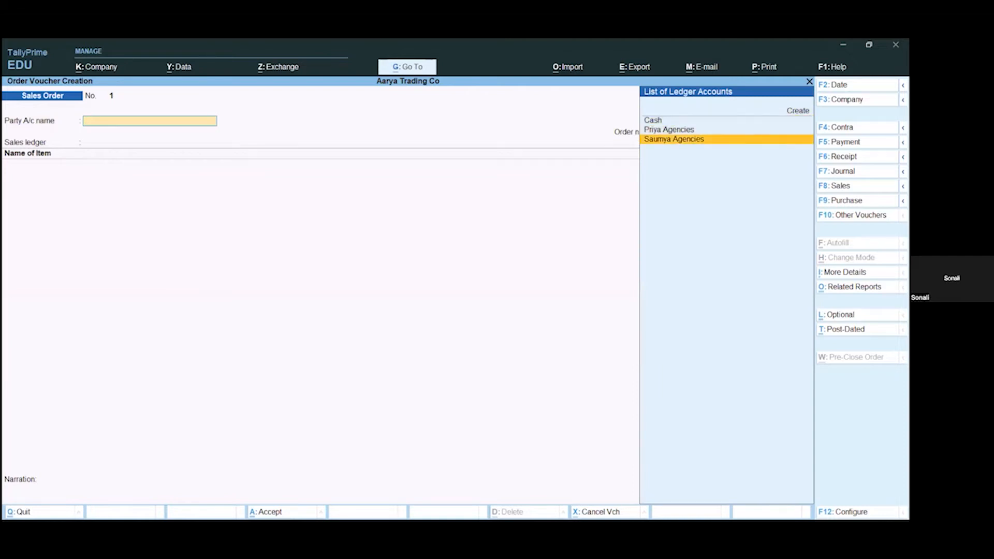
key("Return")
key("Return")
key("Return")
key("Return")
key("Return")
key("Return")
key("Return")
key("Return")
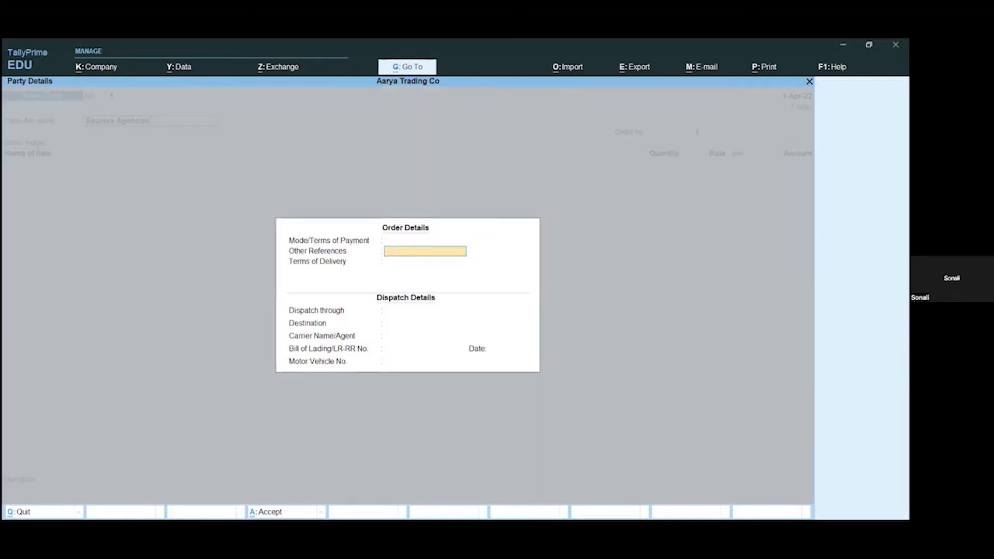
Step: Accept the blank order and dispatch details and the default party details, and choose Sales A/C as the sales ledger
key("Return")
key("Return")
key("Return")
key("Return")
key("Return")
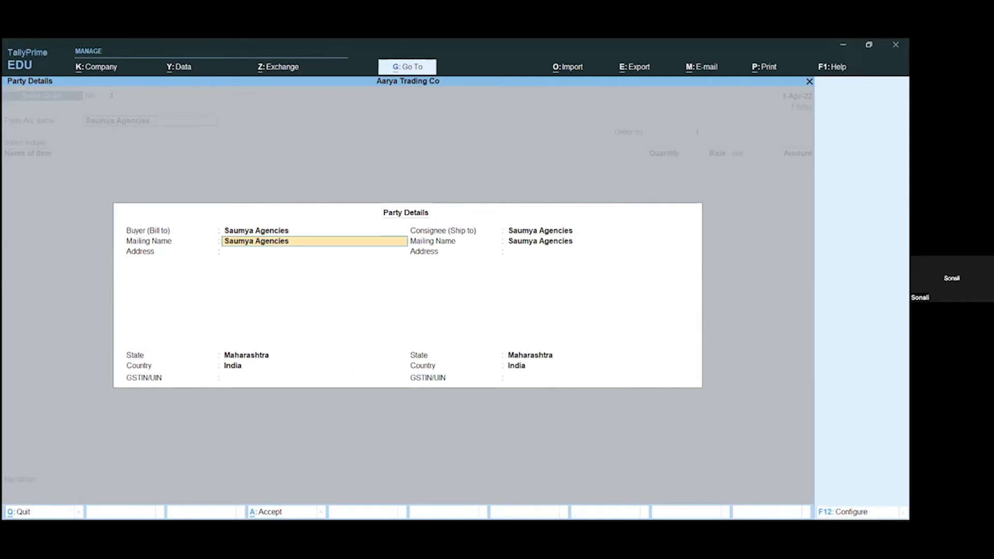
key("Return")
key("Return")
key("Return")
key("Return")
key("Return")
key("Return")
key("Return")
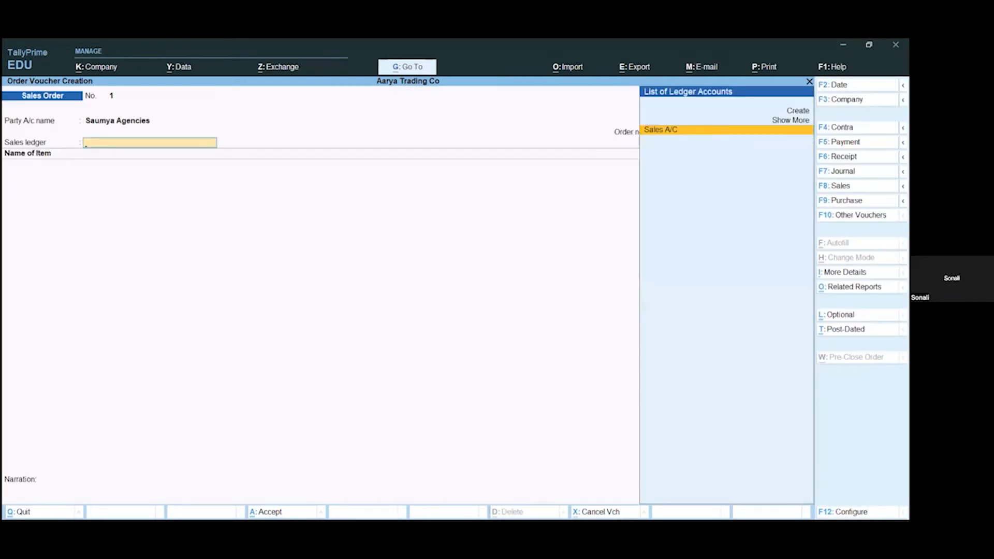
key("Return")
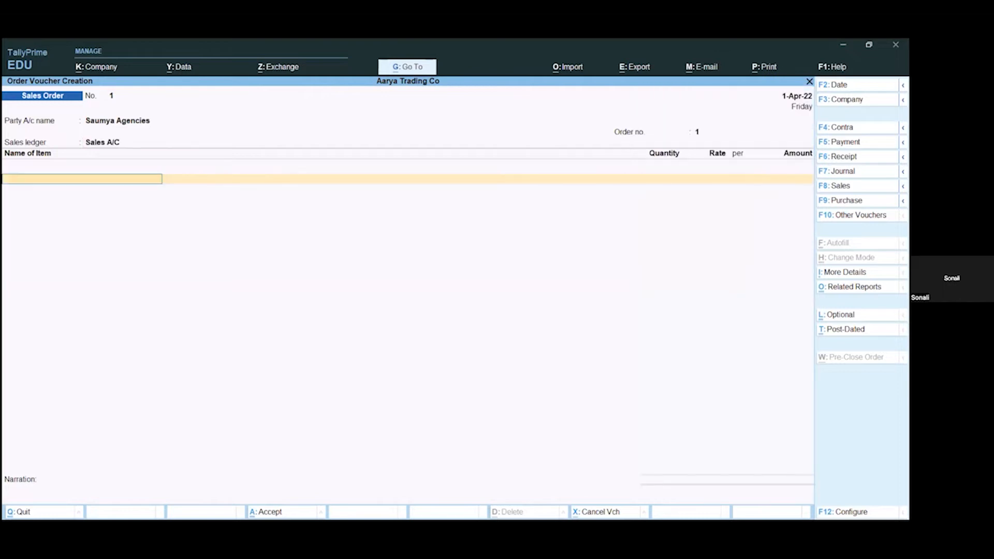
Step: Add the stock item Shirt to the sales order, due on 1-Apr-22, with 8 Nos at a rate of 200
key("Down")
key("Down")
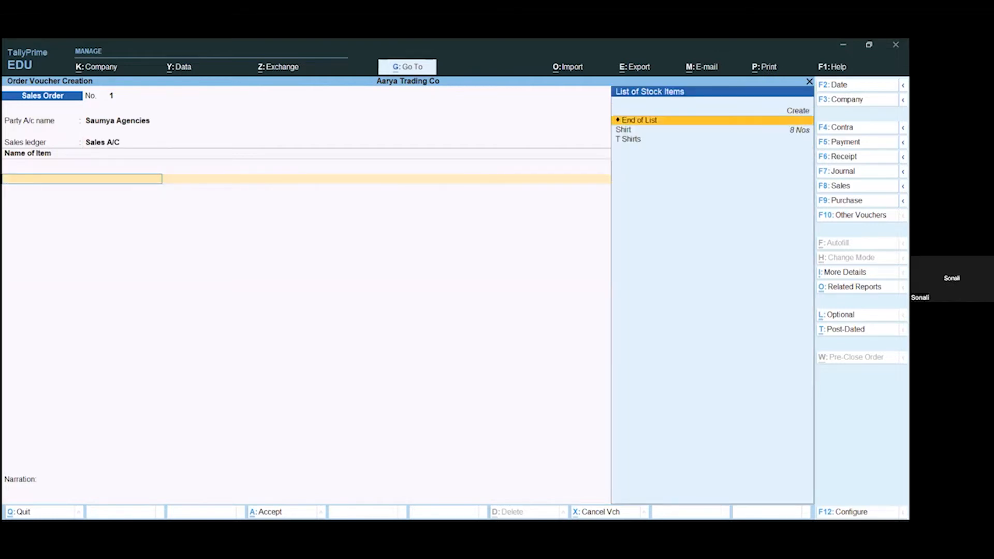
key("Return")
key("Return")
type("8")
key("Return")
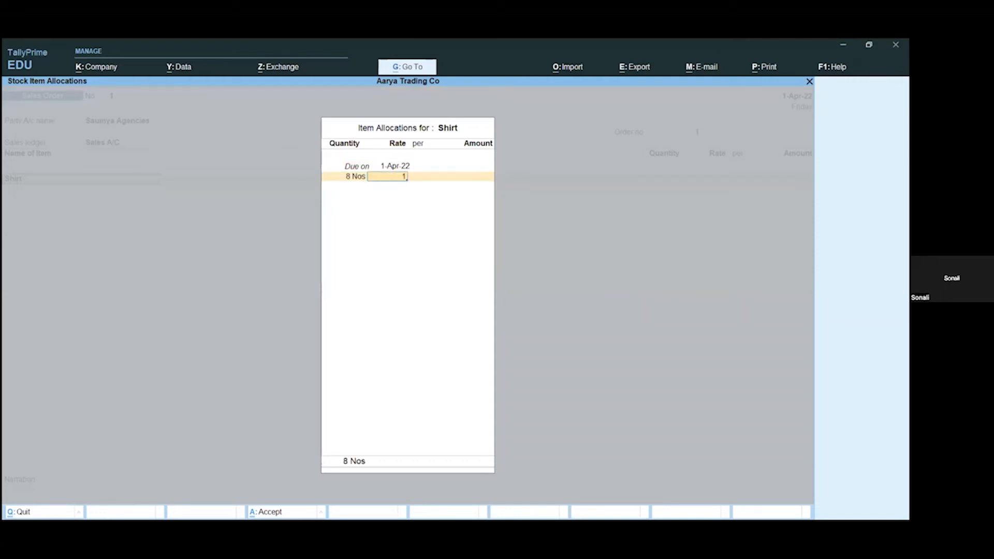
type("200")
key("Return")
Step: Complete the Shirt allocation and item list, save the sales order without a narration, and return to the Gateway of Tally
key("Return")
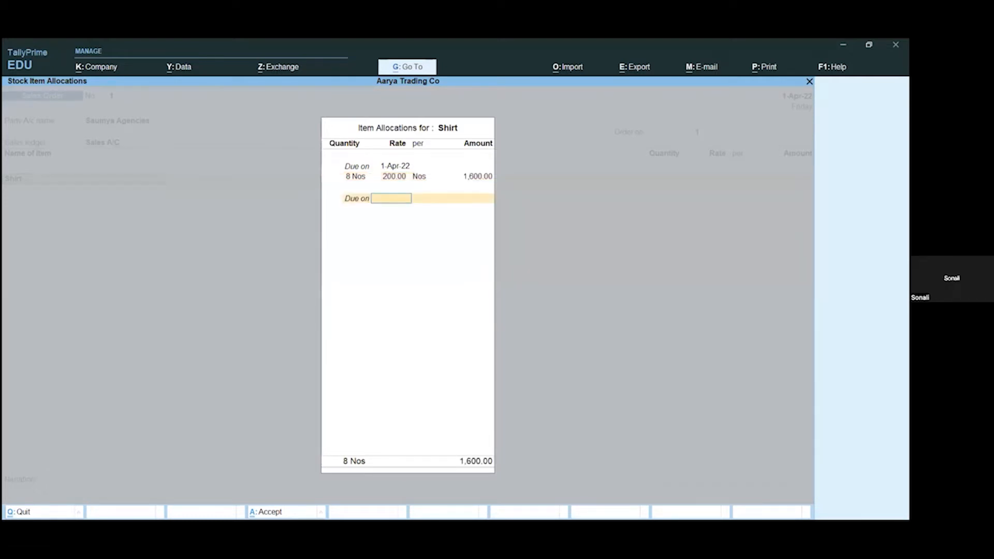
key("Return")
key("Return")
key("Return")
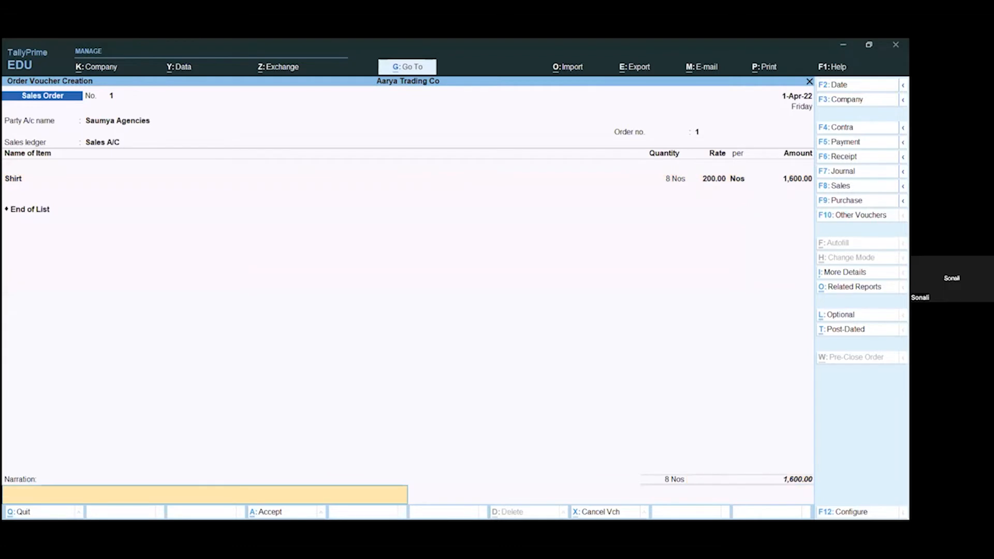
key("Return")
key("Return")
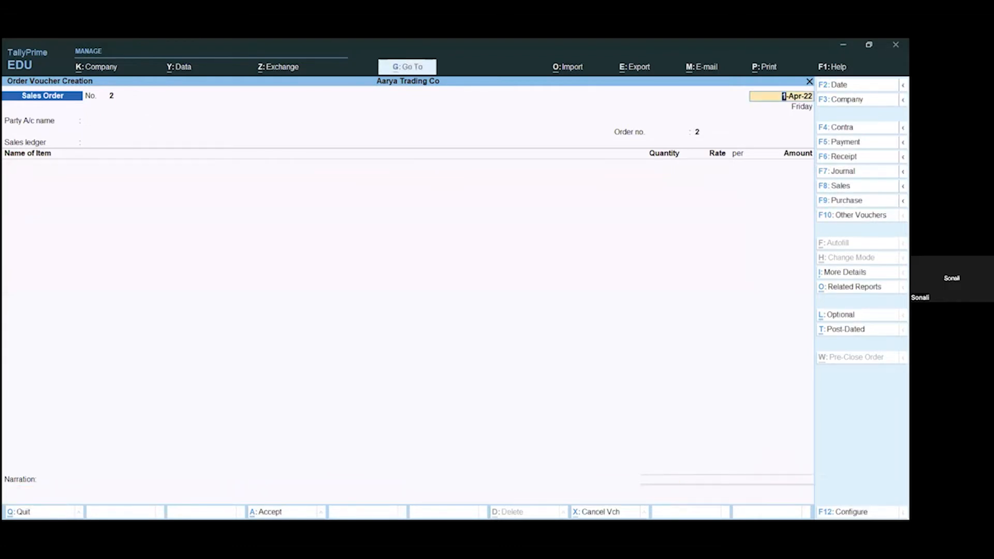
key("Escape")
key("Return")
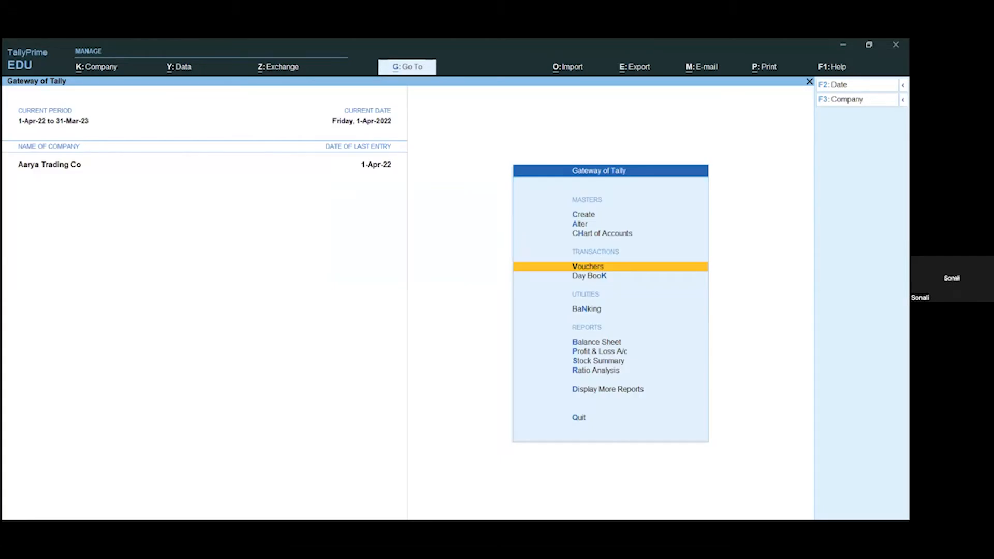
Step: Examine Shirt's sale orders due and shortfall in the Primary group's Reorder Status report under Statements of Inventory, and return to the Gateway
key("d")
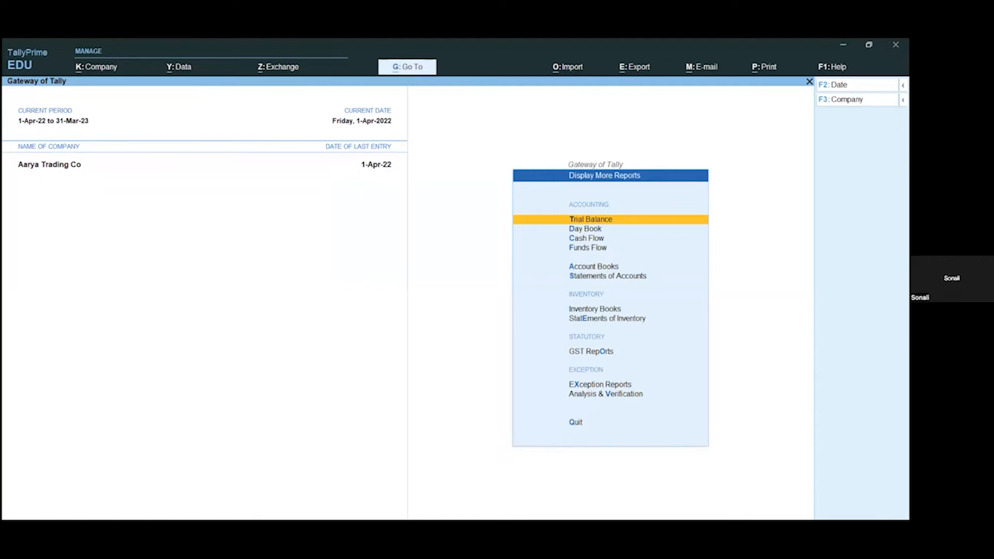
key("e")
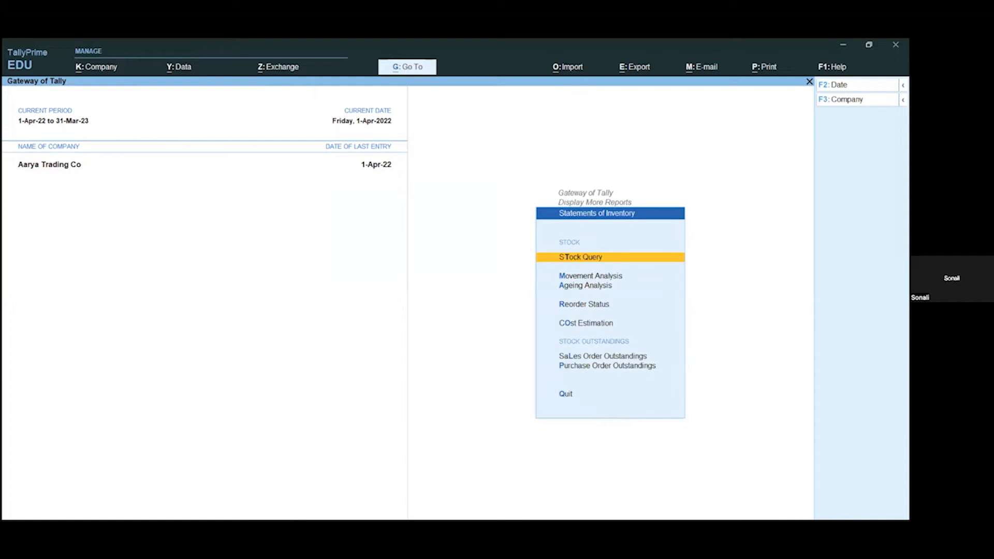
key("r")
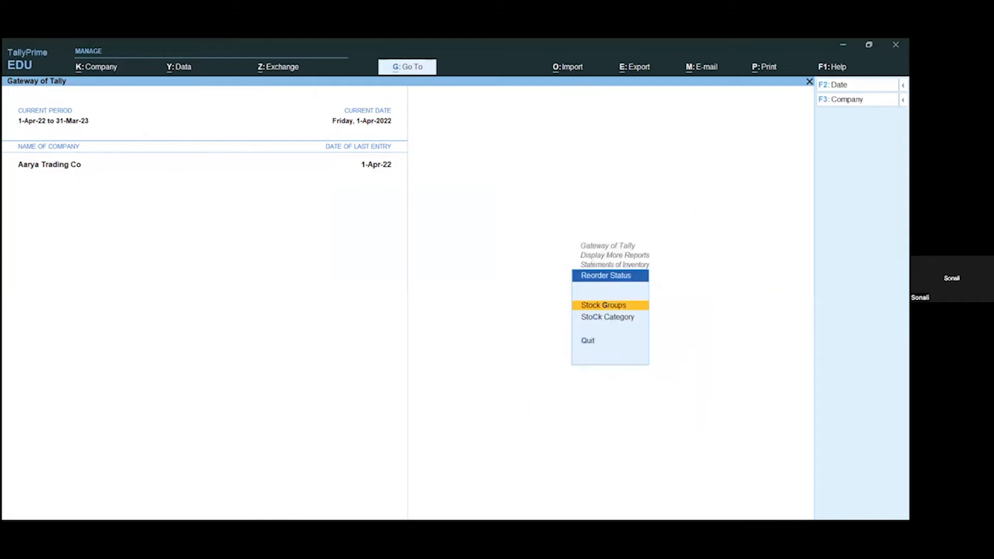
key("Return")
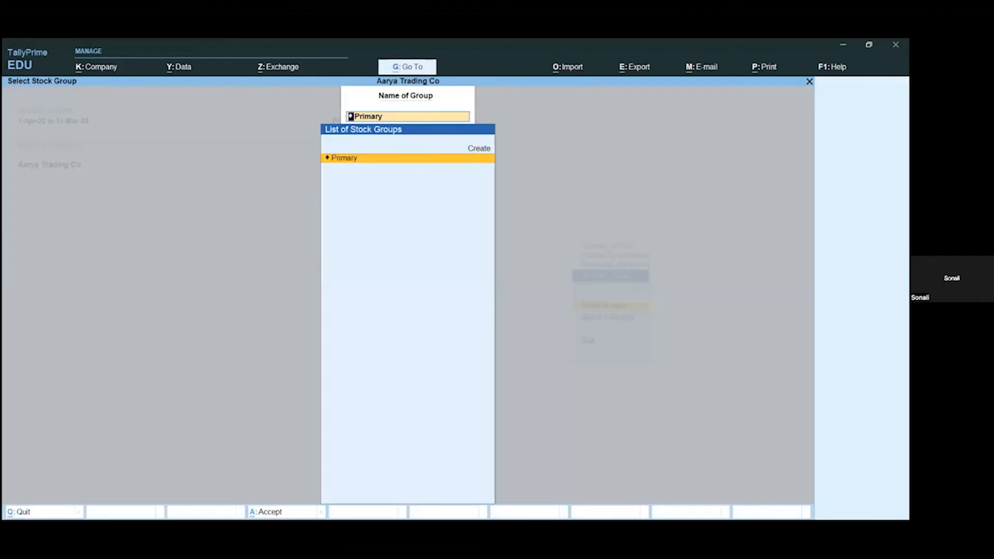
key("Return")
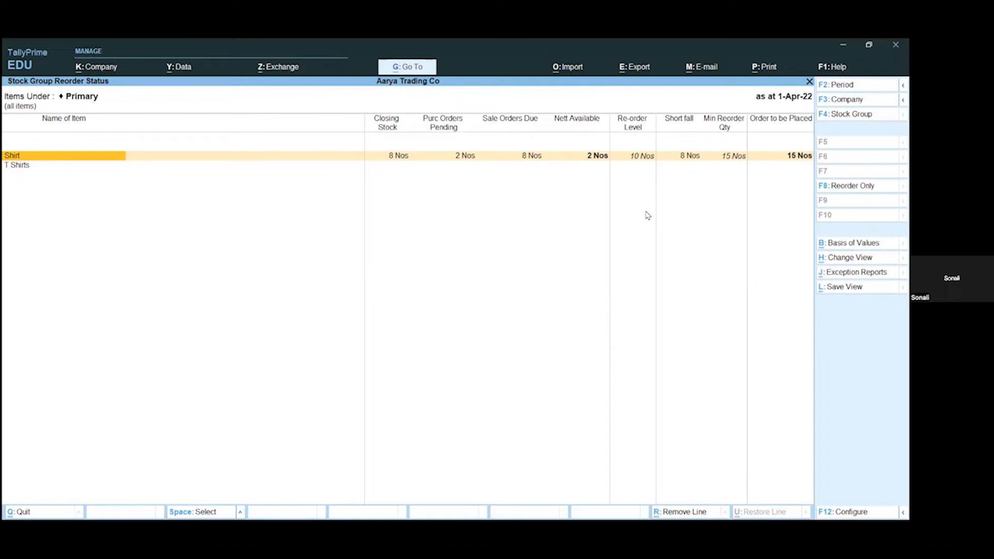
key("Escape")
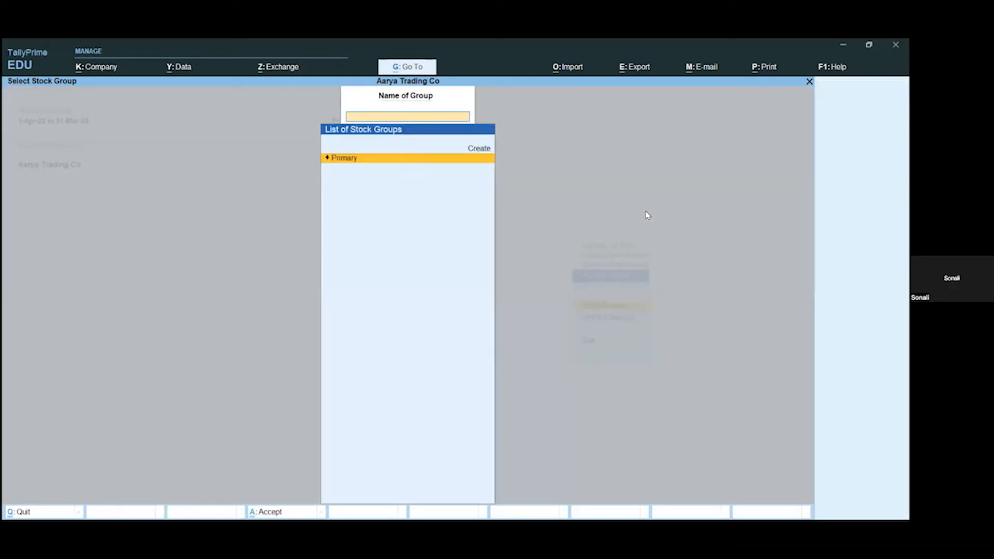
key("Escape")
key("Escape")
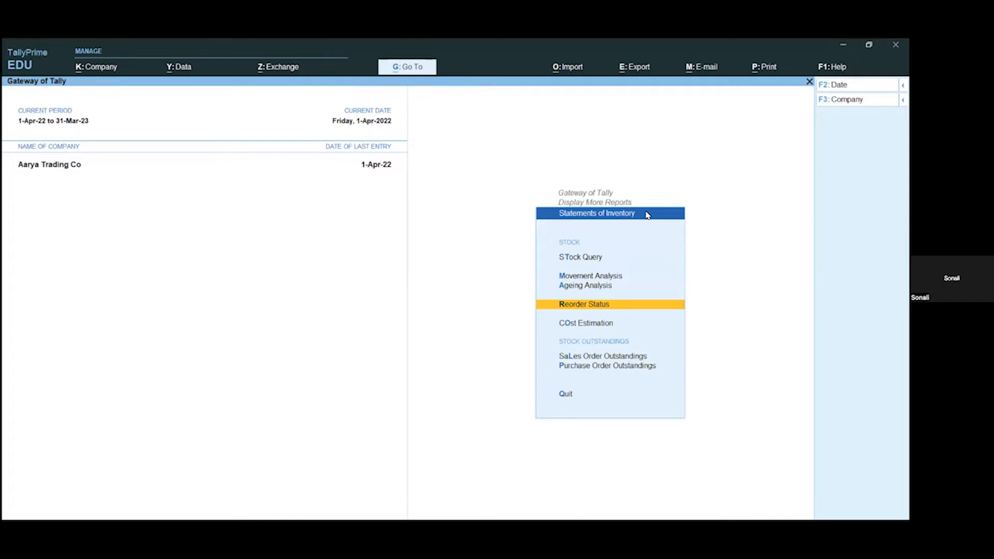
key("Escape")
key("Escape")
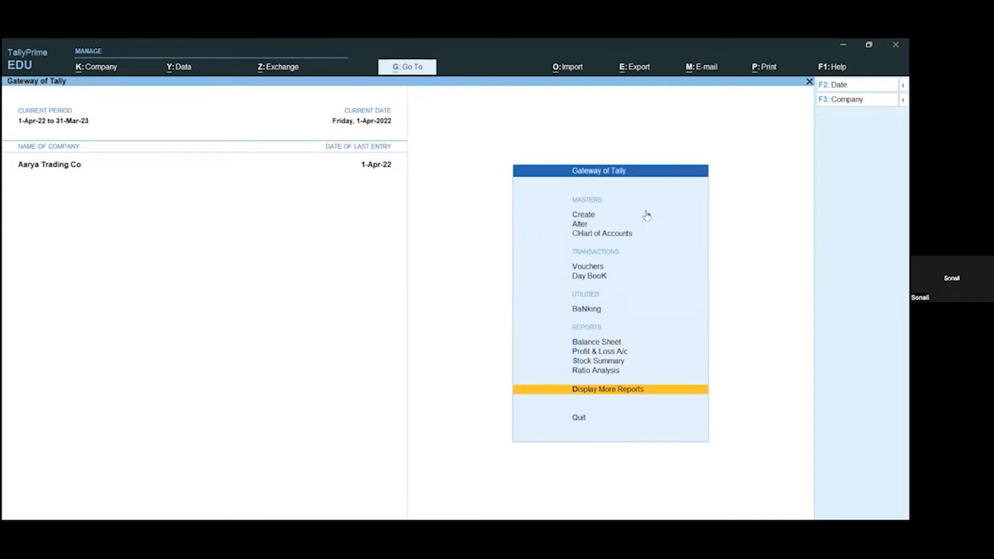
Step: Start a sales voucher dated 1-Apr-22 with a blank reference number and Saumya Agencies as the party account
key("v")
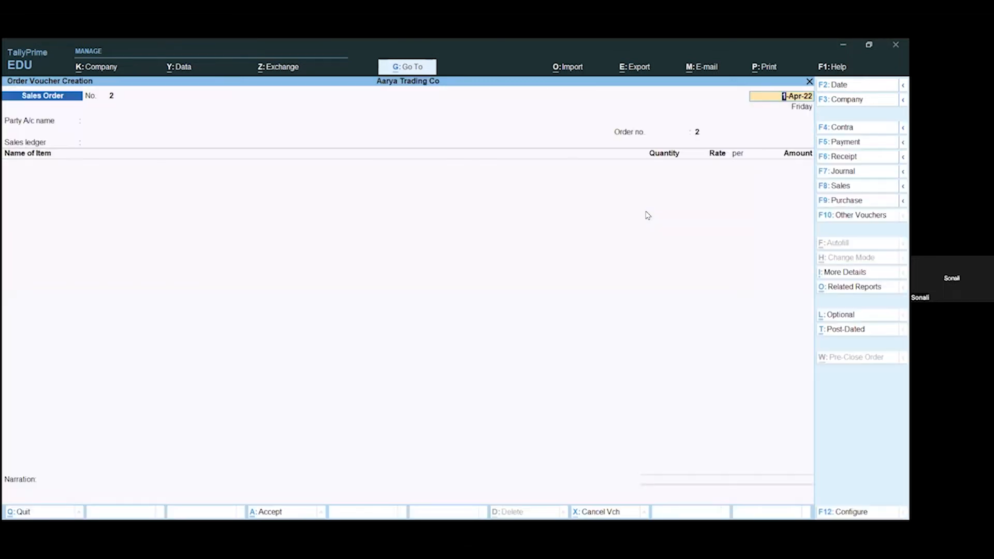
key("F8")
key("Return")
key("Return")
key("Return")
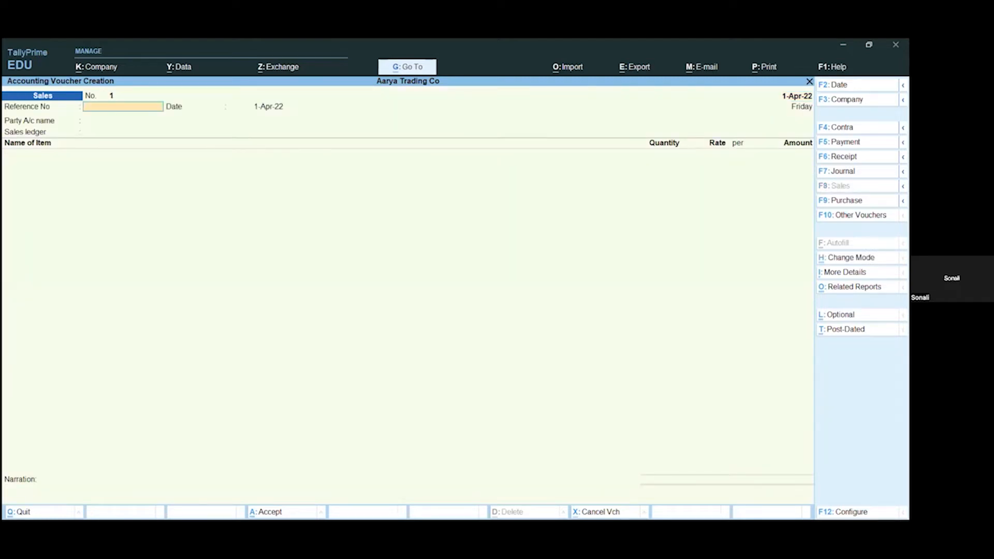
key("Down")
key("Down")
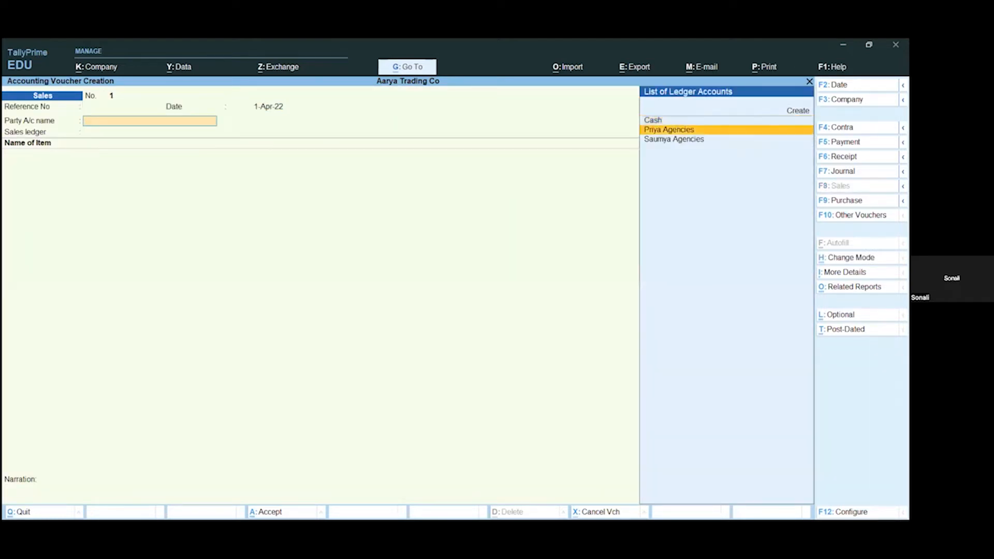
key("Return")
key("Return")
key("Return")
key("Return")
key("Return")
key("Return")
key("Return")
key("Return")
key("Return")
key("Return")
key("Return")
key("Return")
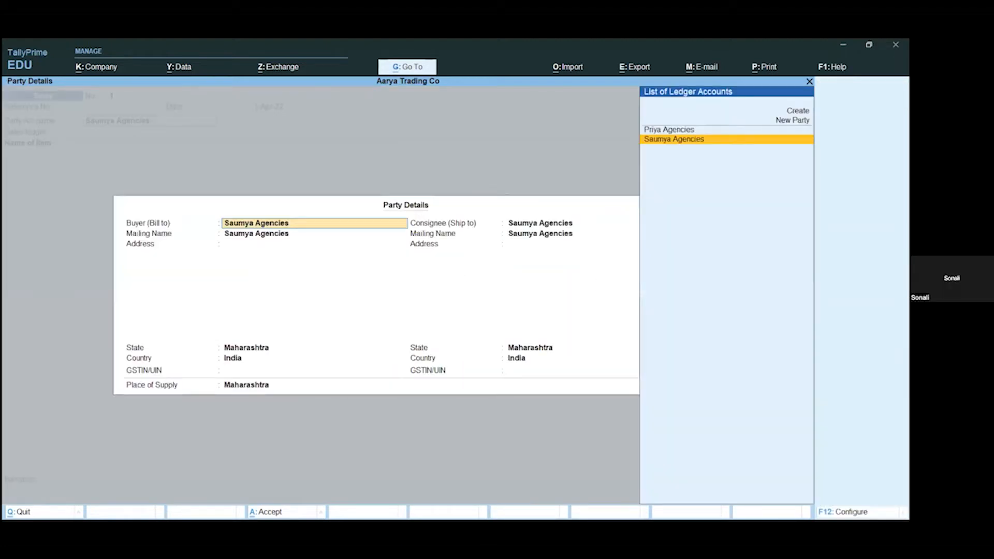
Step: Accept the blank dispatch details and the default party details, and choose Sales A/C as the sales ledger
key("Return")
key("Return")
key("Return")
key("Return")
key("Return")
key("Return")
key("Return")
key("Return")
key("Return")
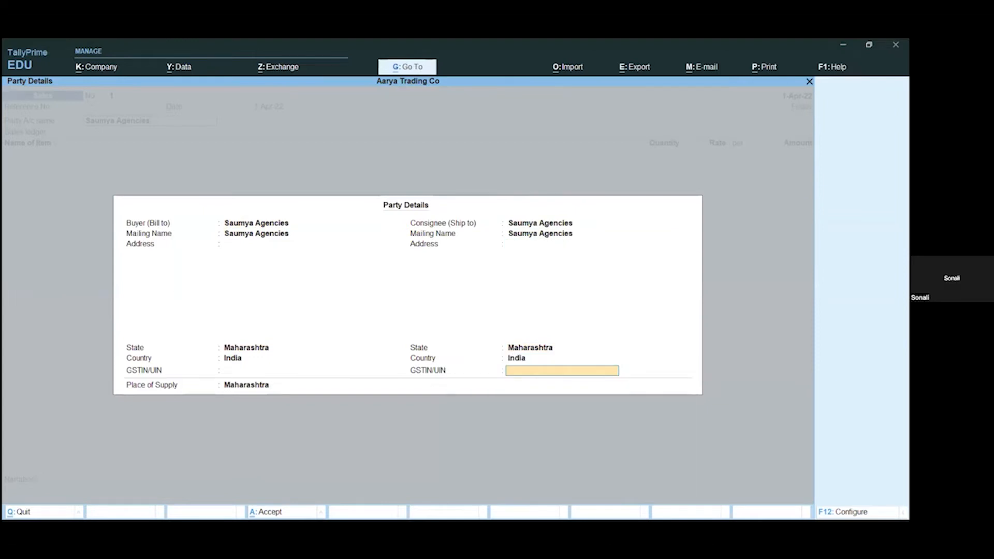
key("Return")
key("Return")
key("Return")
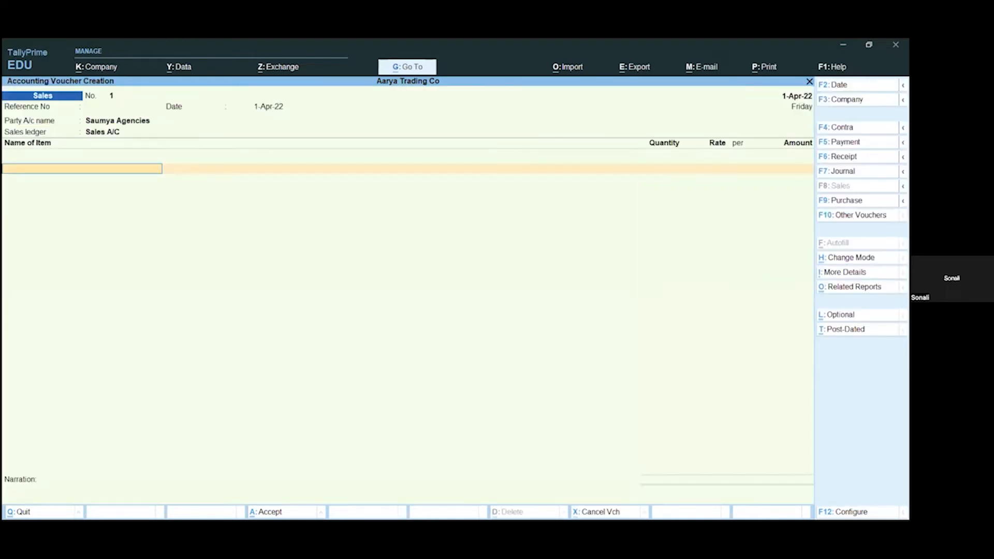
Step: Add the stock item Shirt to the sales voucher against its pending sales order, with 8 Nos at a rate of 200
key("Down")
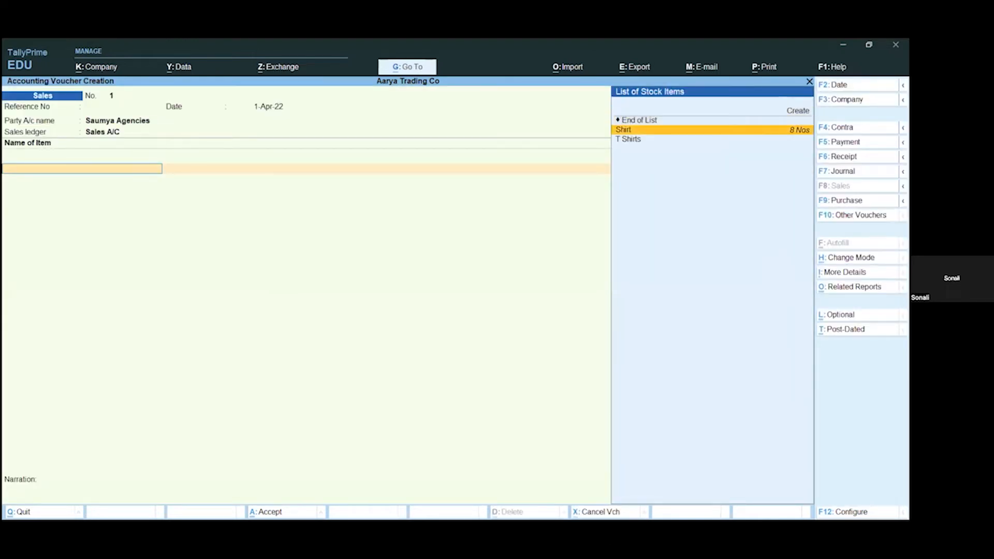
key("Return")
key("Down")
key("Return")
key("Return")
key("Return")
key("Return")
key("Return")
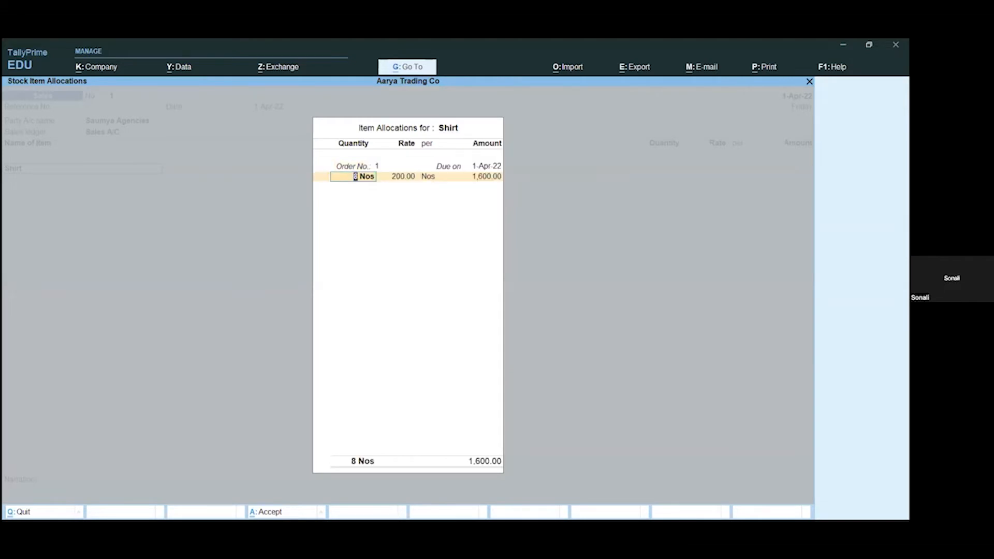
key("Return")
key("Return")
key("Return")
key("Return")
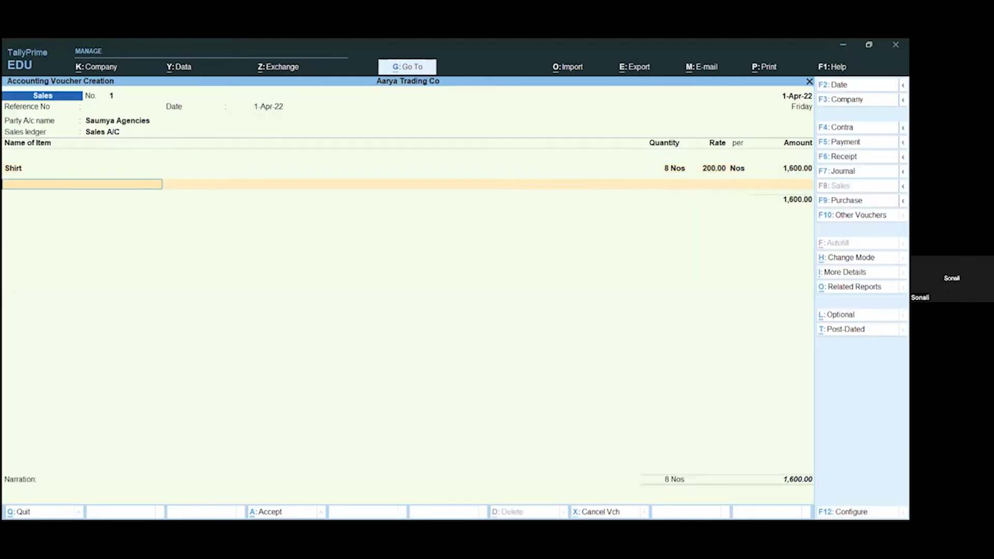
Step: Complete the item list, save the sales voucher without a narration, and return to the Gateway of Tally
key("Return")
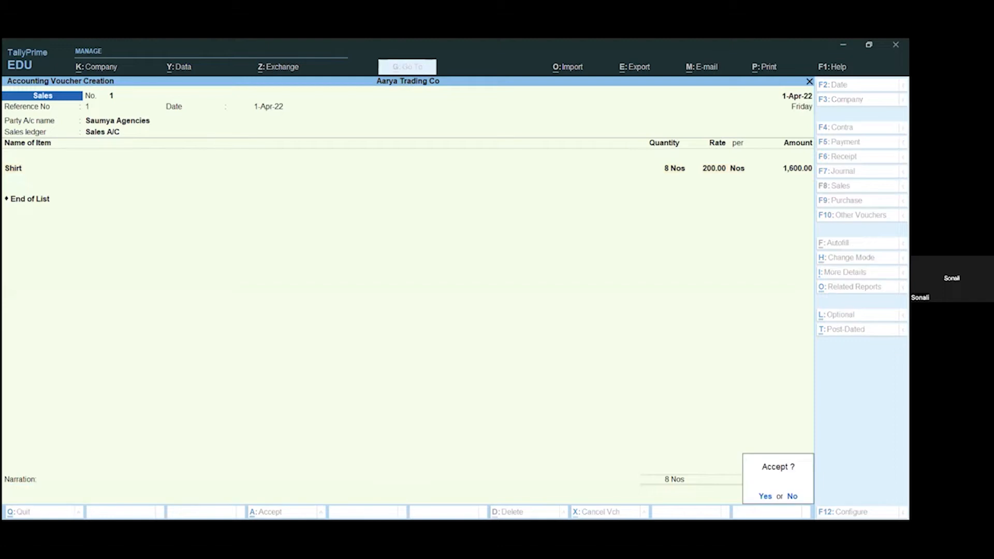
key("Return")
key("BackSpace")
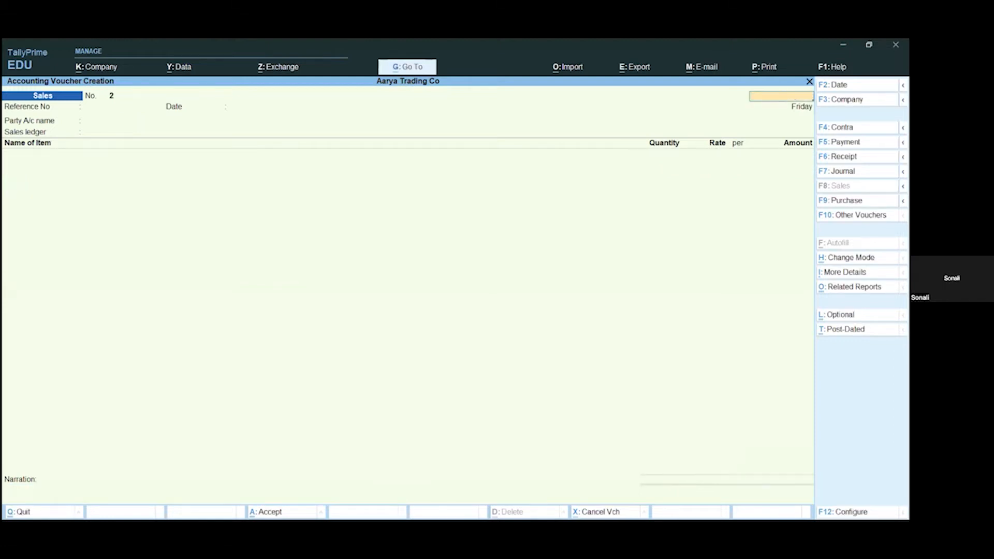
key("Escape")
key("Return")
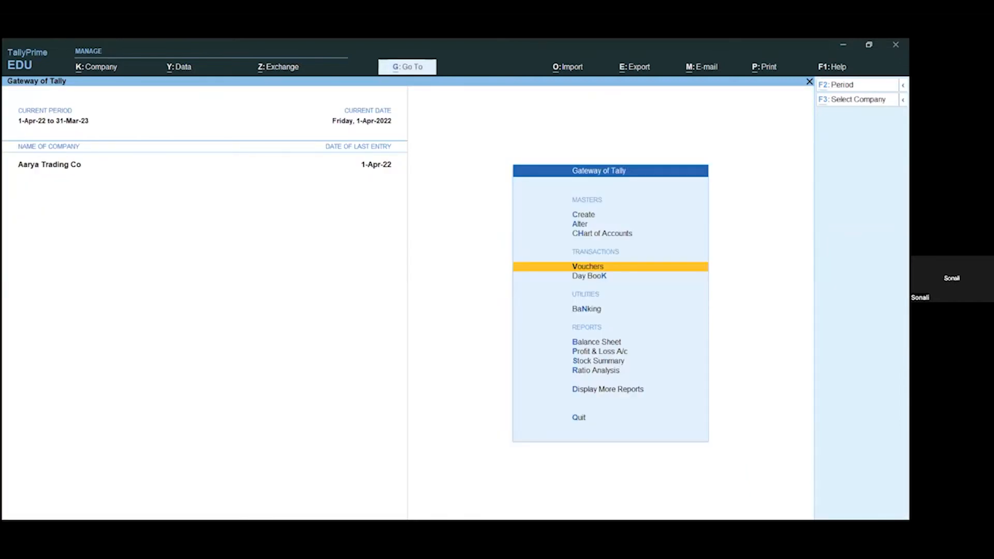
Step: Examine Shirt's shortfall and order to be placed in the Primary group's Reorder Status report, and return to the Gateway
key("alt+g")
type("Reor")
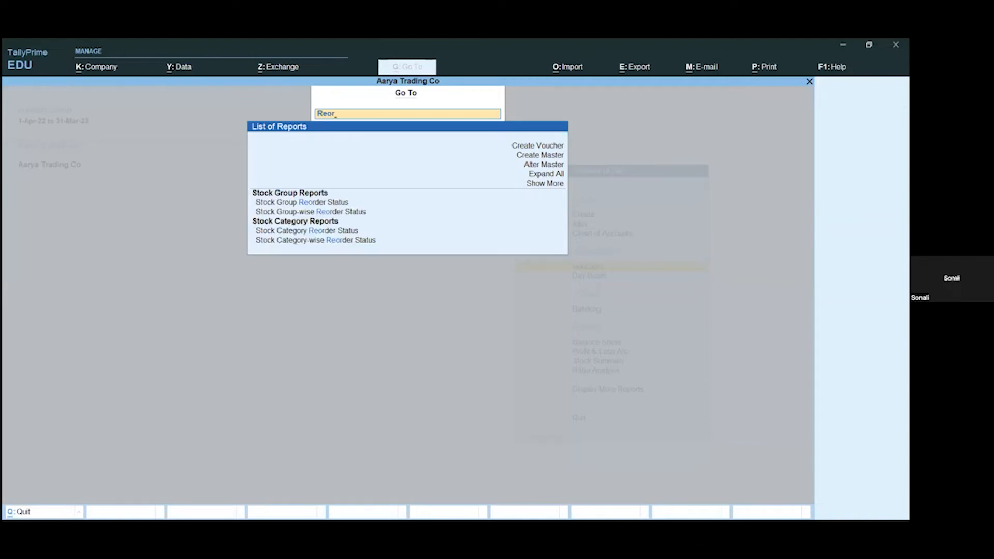
key("Down")
key("Return")
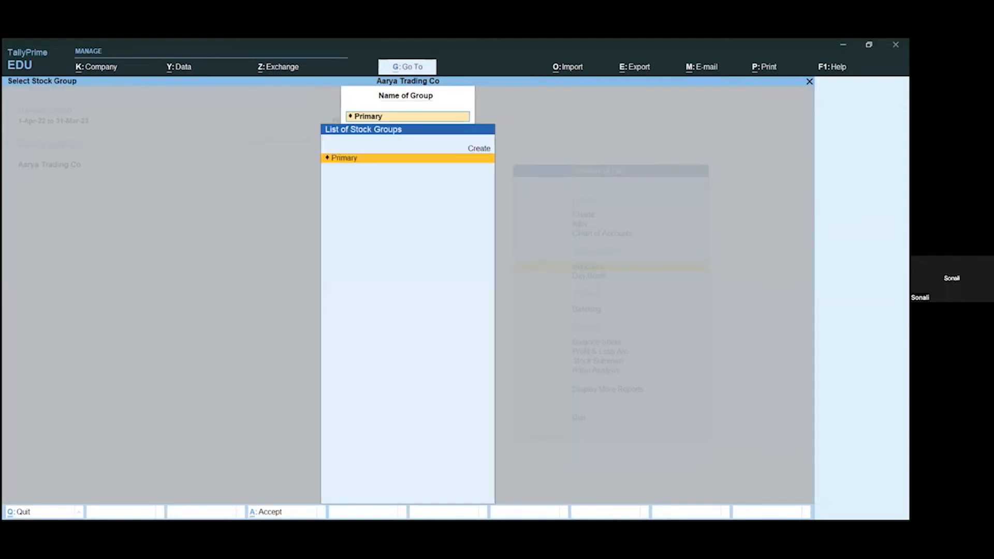
key("Return")
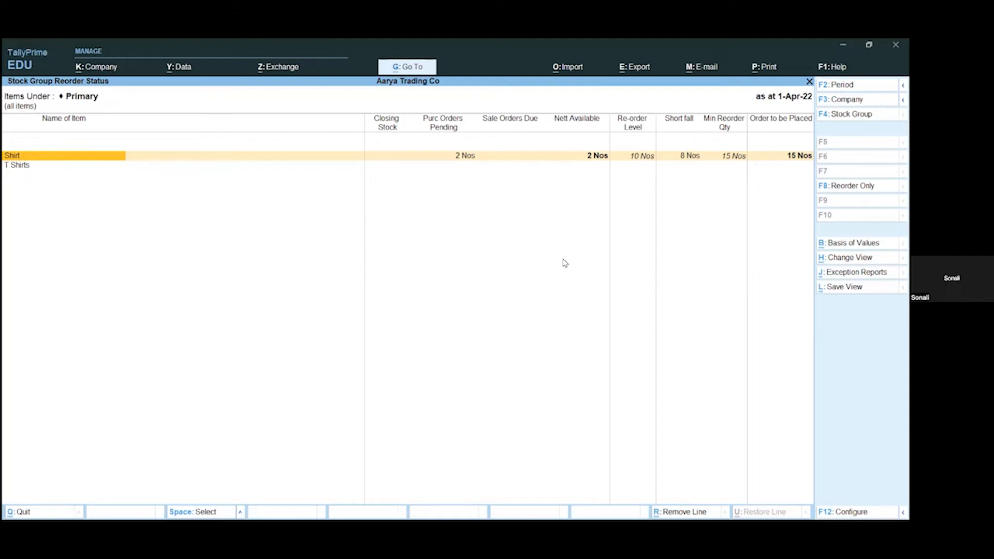
key("Escape")
key("Escape")
key("Escape")
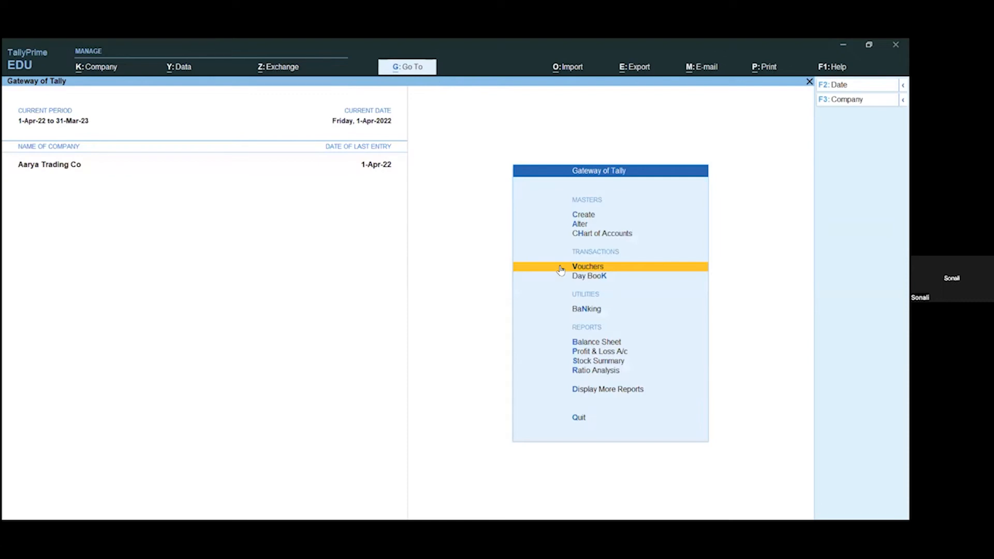
Step: Start a purchase order dated 1-Apr-22 with Cash as the party account
left_click(561, 268)
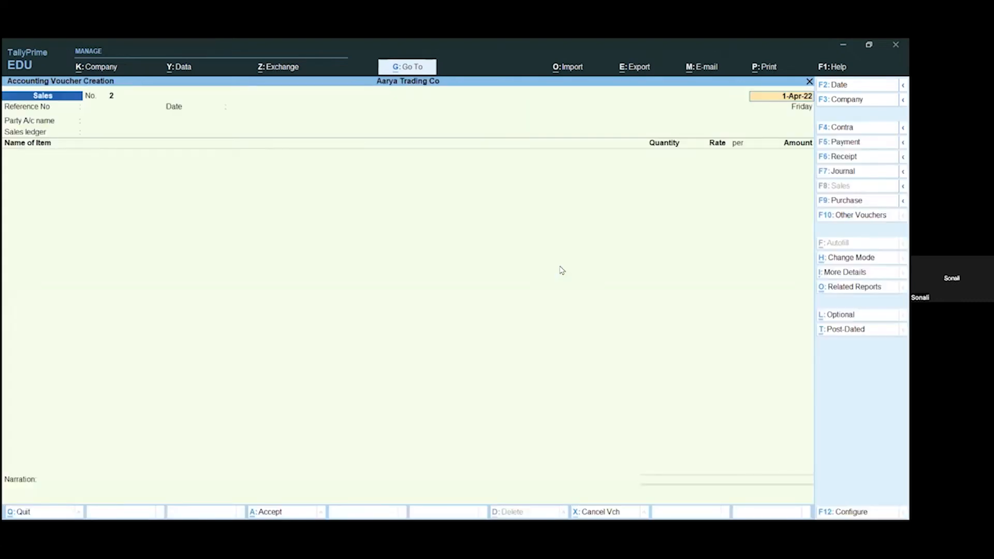
key("F10")
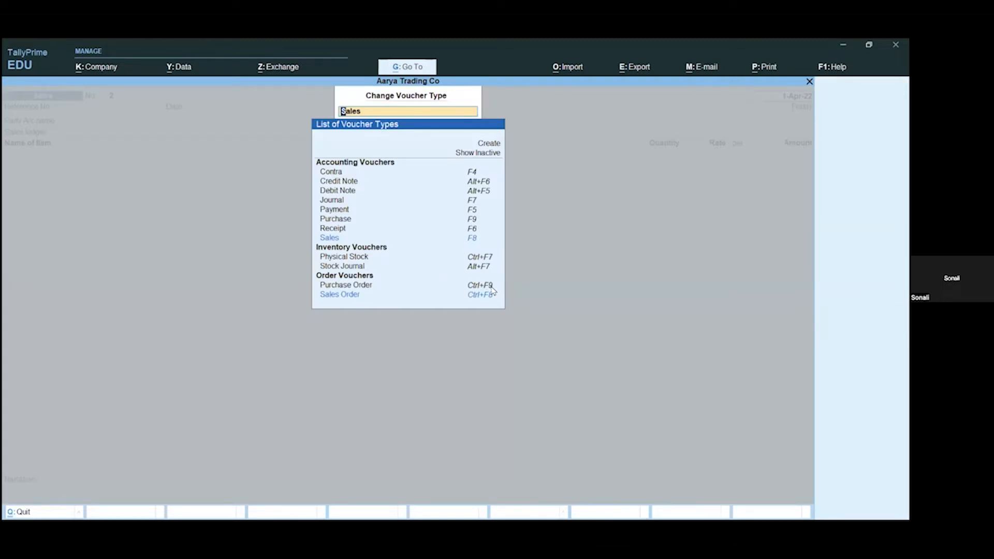
left_click(492, 286)
key("Return")
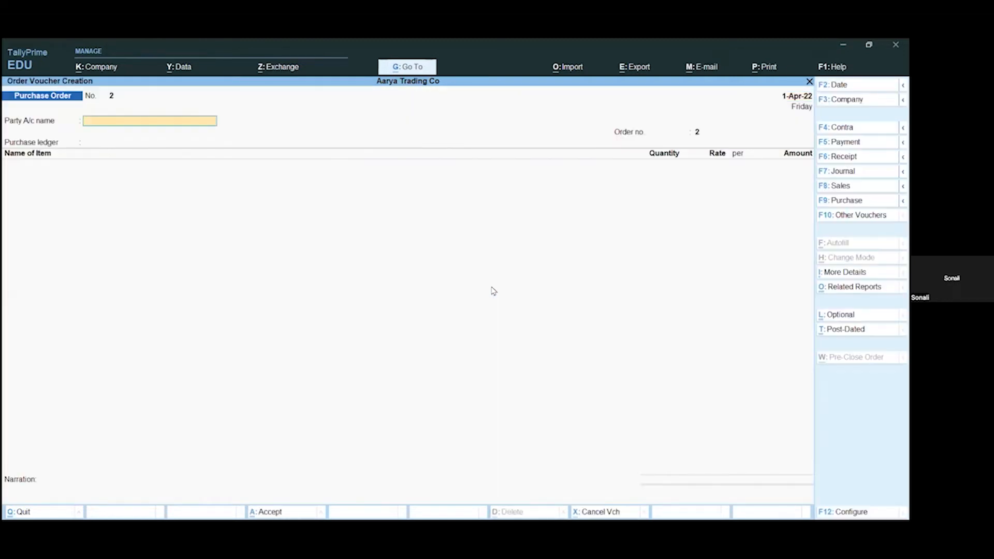
key("Return")
Step: Accept the blank order and receipt details and the default party details, and choose Purchase A/C as the purchase ledger
key("Return")
key("Return")
key("Return")
key("Return")
key("Return")
key("Return")
key("Return")
key("Return")
key("Return")
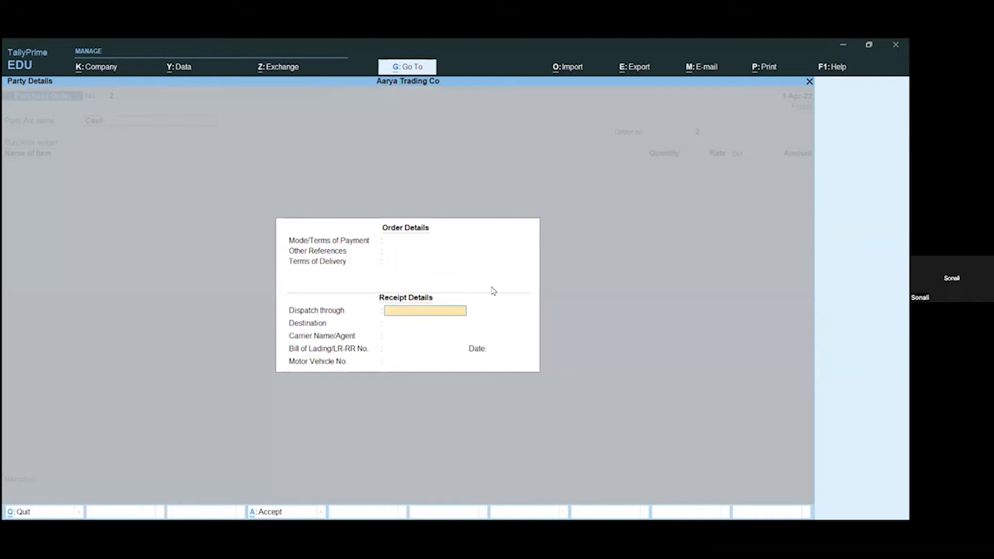
key("Return")
key("Return")
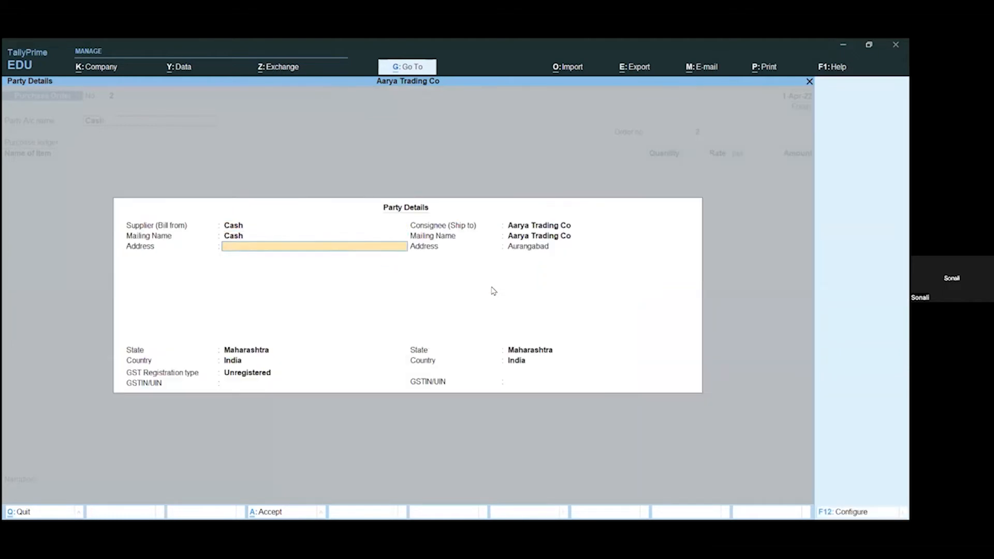
key("Return")
key("Return")
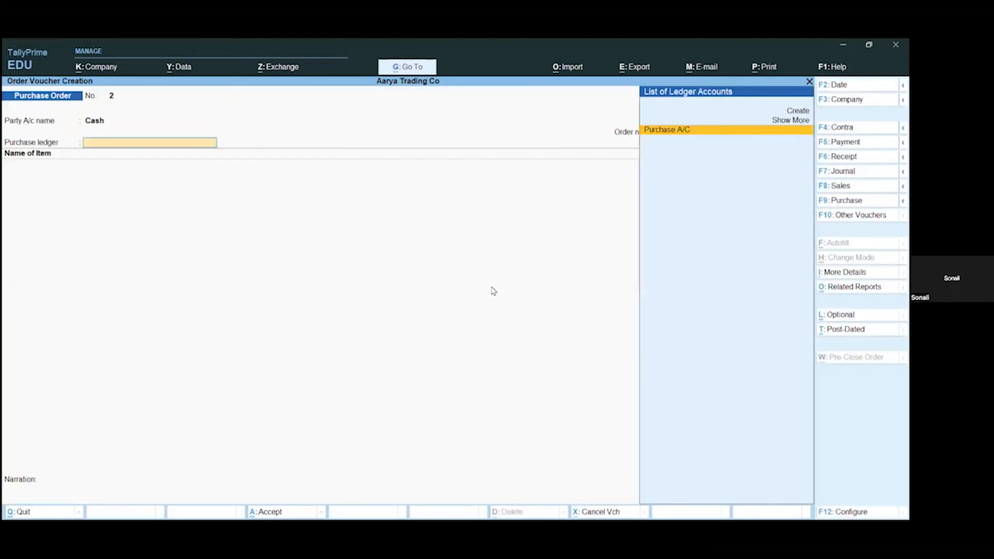
key("Return")
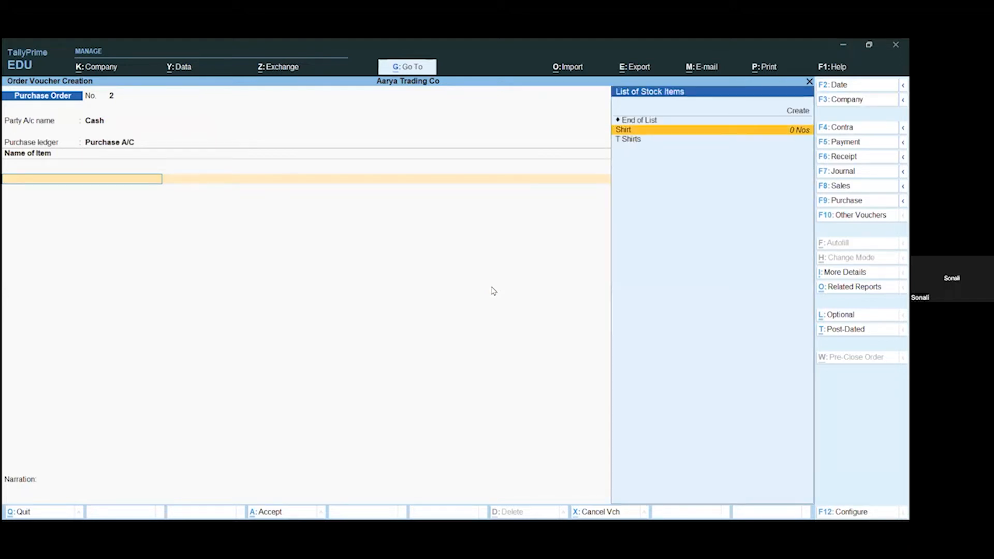
Step: Add the stock item Shirt to the purchase order, due on 1-Apr-22, with 10 Nos at a rate of 200
key("Return")
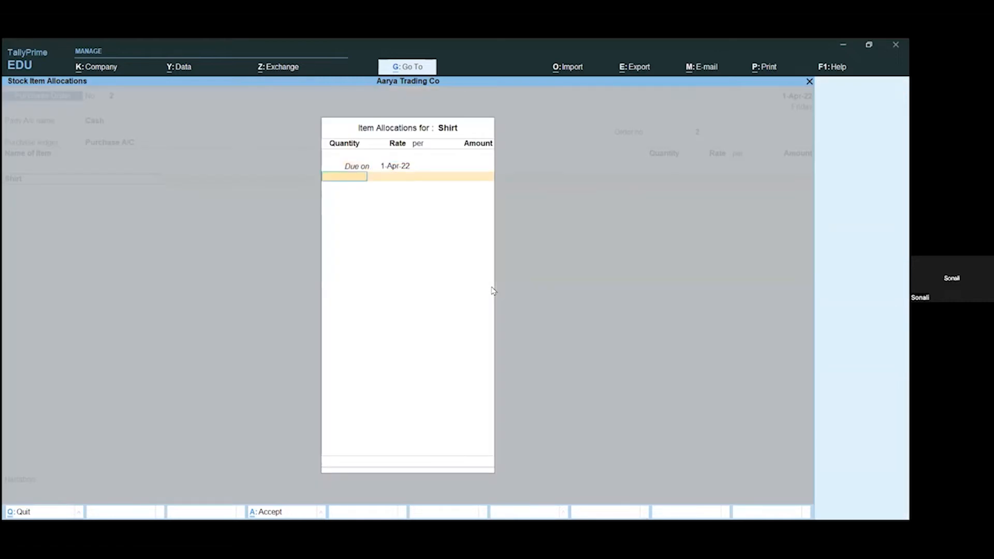
type("10")
key("Return")
key("Return")
Step: Complete the item list, save the purchase order without a narration, and return to the Gateway of Tally
key("Return")
key("Return")
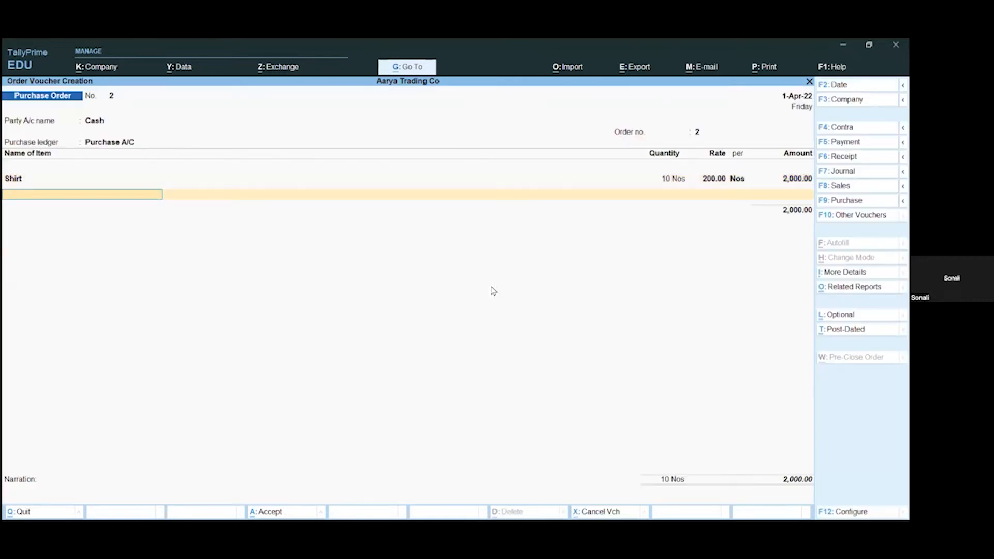
key("Return")
key("Return")
key("Return")
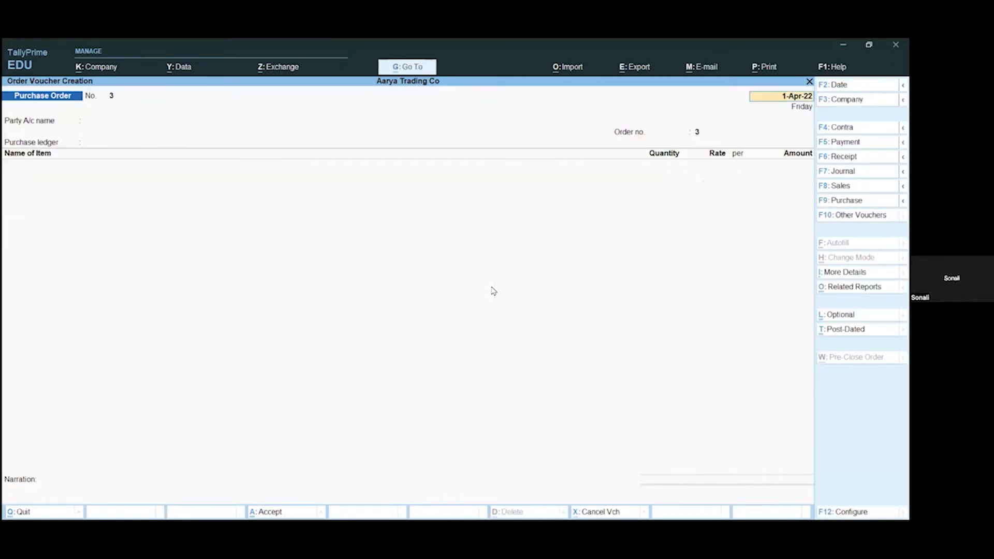
key("Escape")
key("Return")
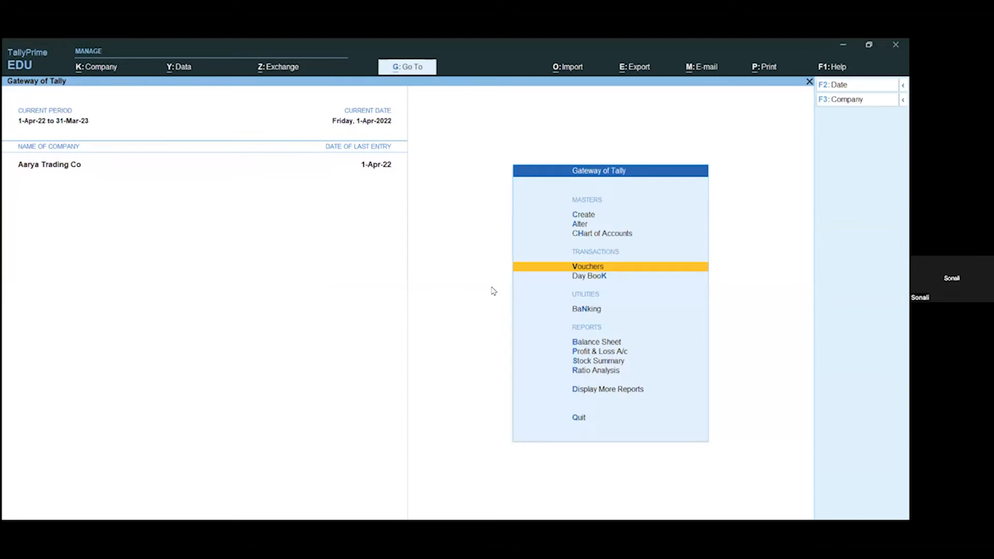
Step: Examine Shirt's pending purchase orders and net availability in the Primary group's Reorder Status report, and return to the Gateway
key("alt+g")
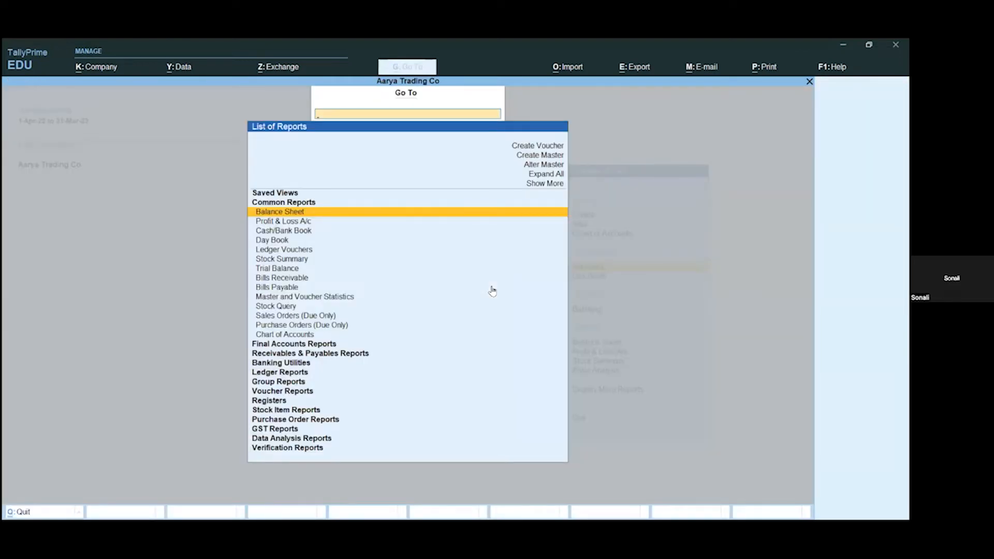
type("ro")
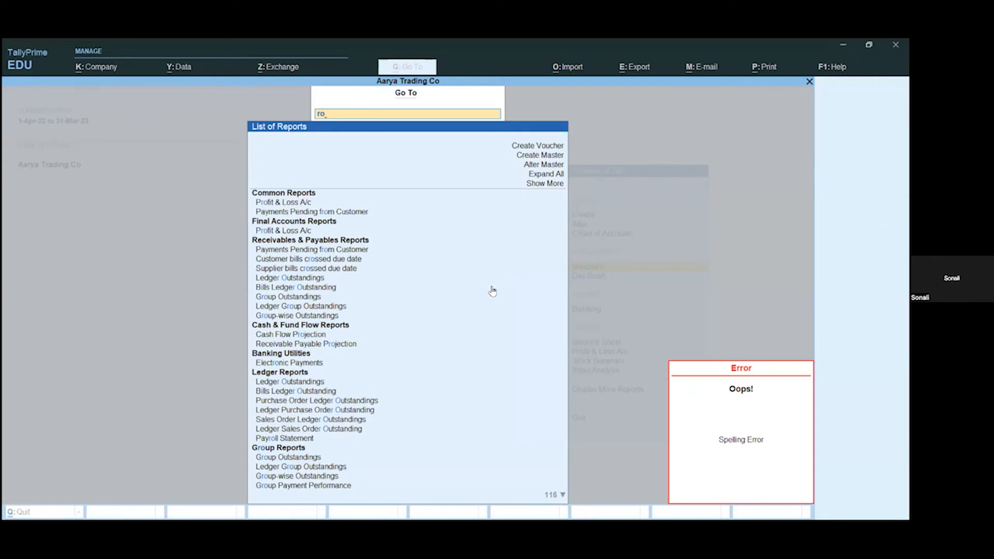
key("BackSpace")
type("e")
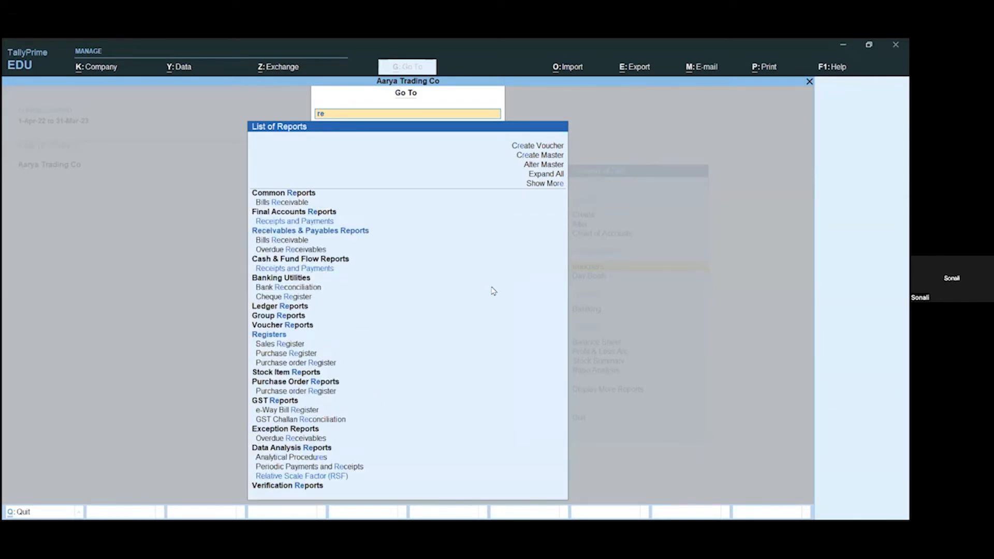
type("o")
key("Return")
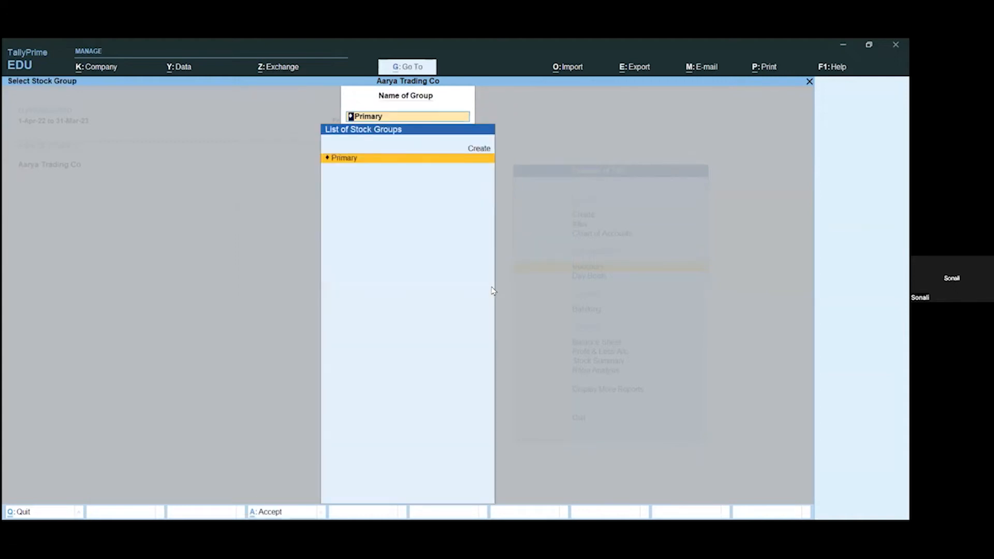
key("Return")
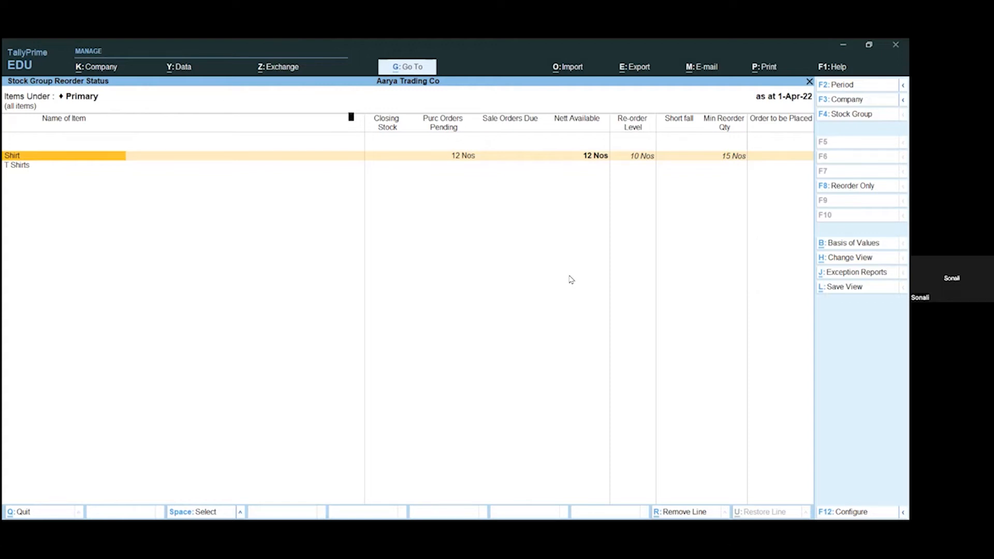
key("Escape")
key("Escape")
key("Escape")
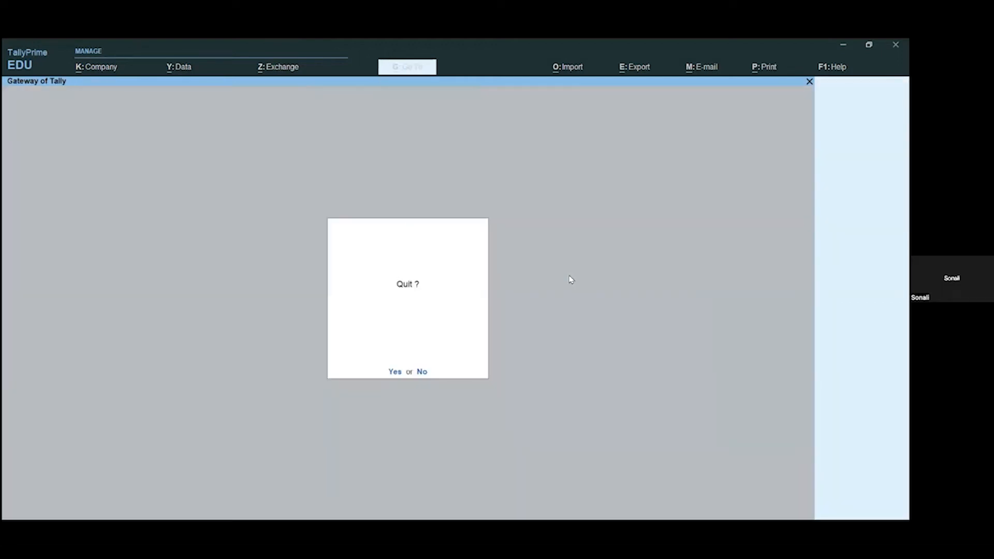
key("Escape")
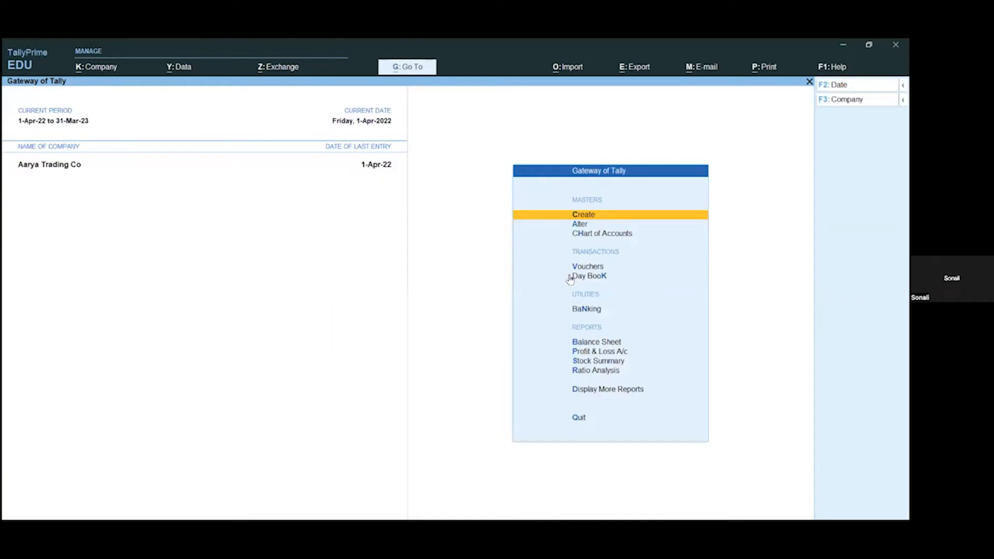
Step: Start a new sales order with Cash as the party account and accept the blank order and dispatch details
key("v")
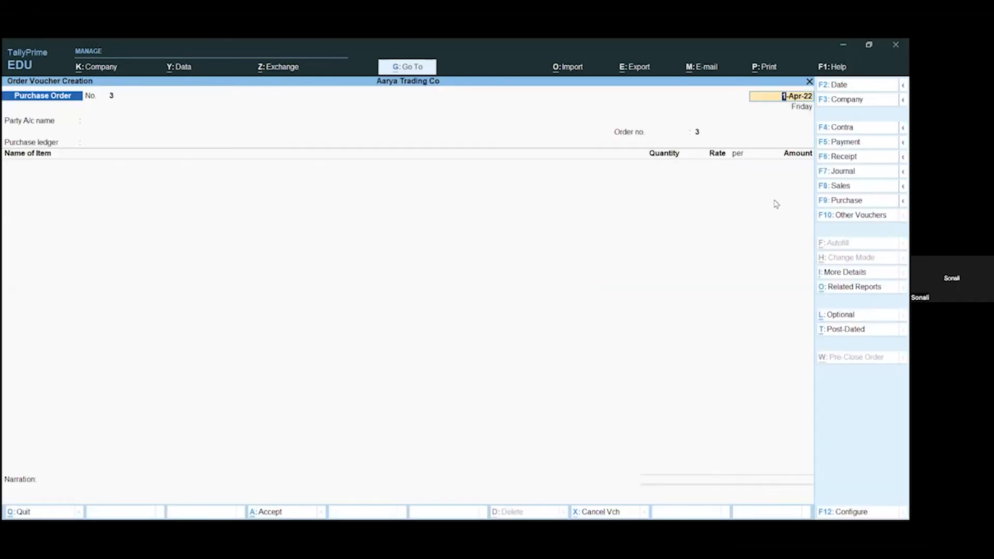
key("F10")
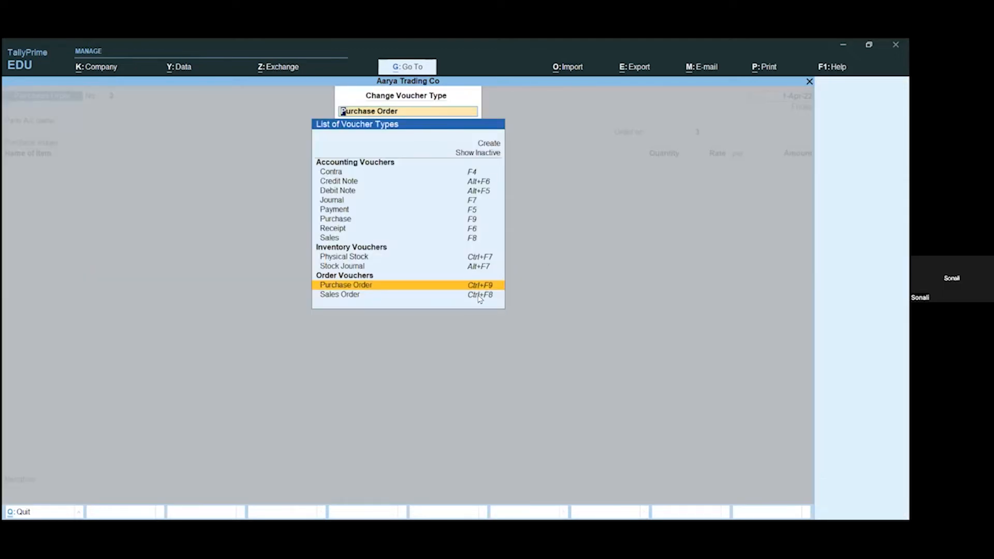
left_click(477, 298)
key("Return")
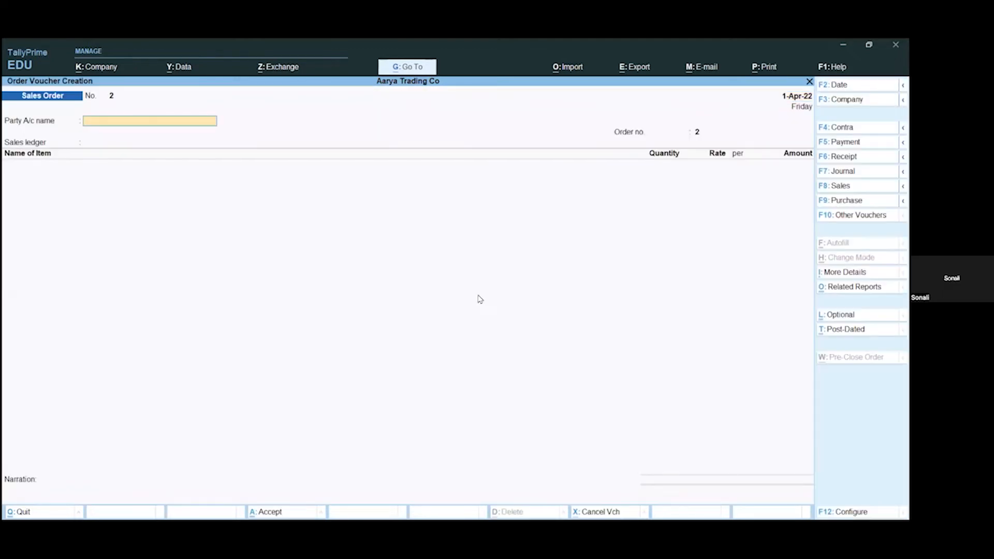
key("Return")
key("Return")
key("Return")
key("Return")
key("Return")
key("Return")
key("Return")
key("Return")
key("Return")
key("Return")
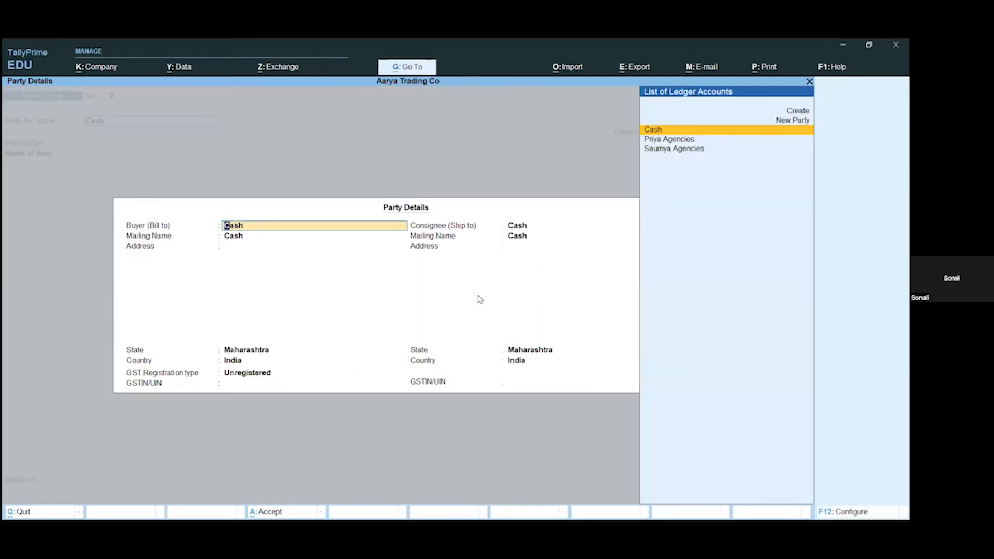
Step: Set the buyer to Priya Agencies, accept the party details, and choose Sales A/C as the sales ledger
key("Down")
key("Down")
key("Up")
key("Return")
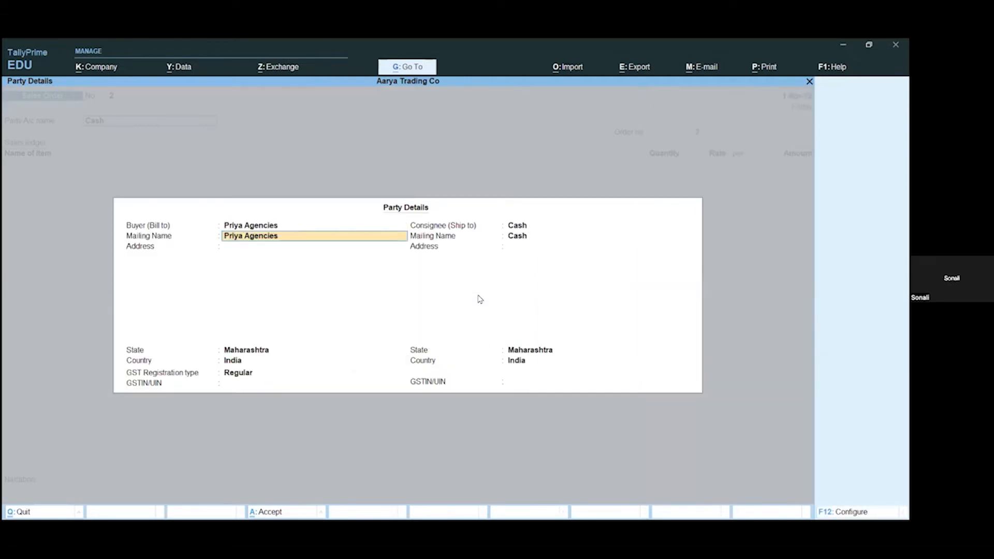
key("ctrl+a")
key("Return")
Step: Add the stock item Shirt to the sales order, due on 1-Apr-22, with 5 Nos at a rate of 200, and complete the item list
key("Return")
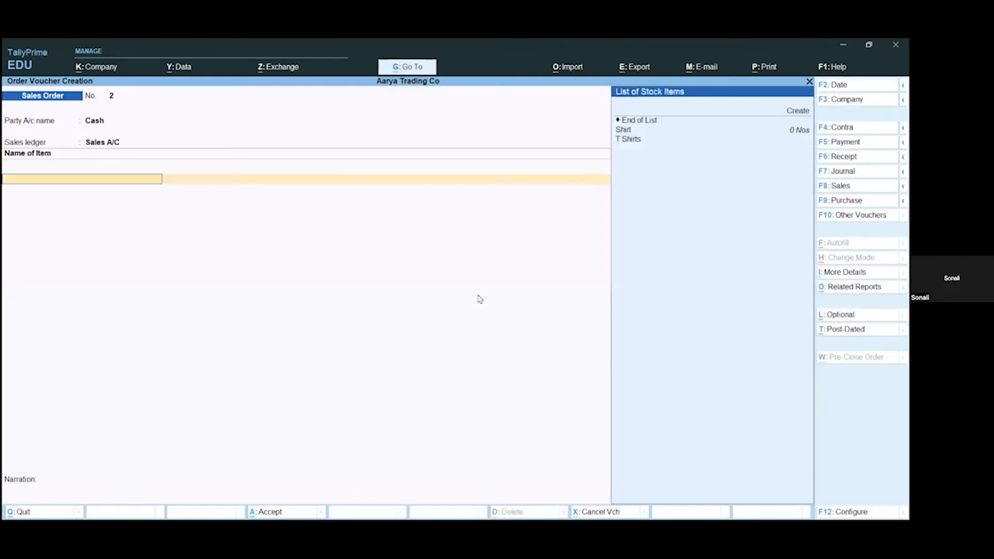
key("Down")
key("Down")
key("Return")
key("Return")
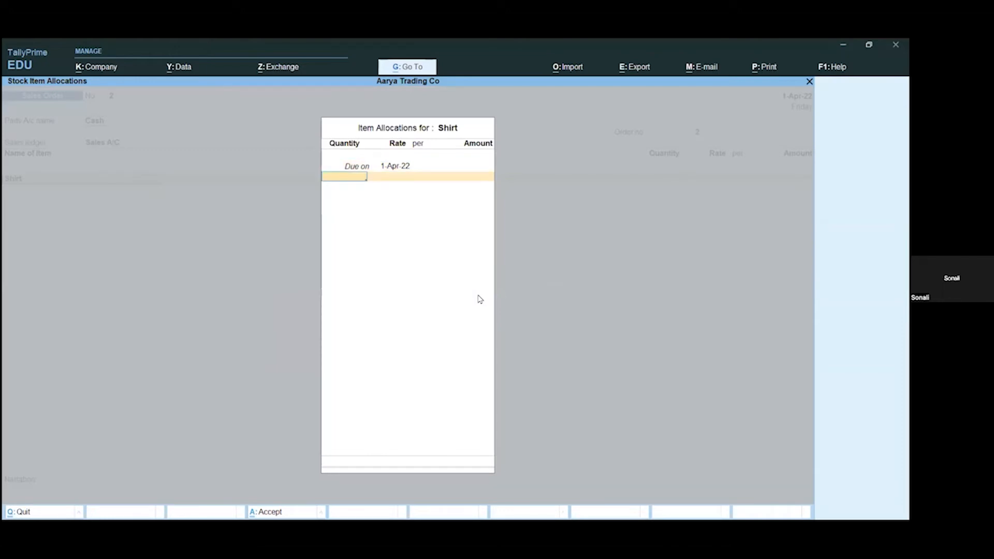
key("Return")
key("Return")
key("Return")
key("Return")
key("Return")
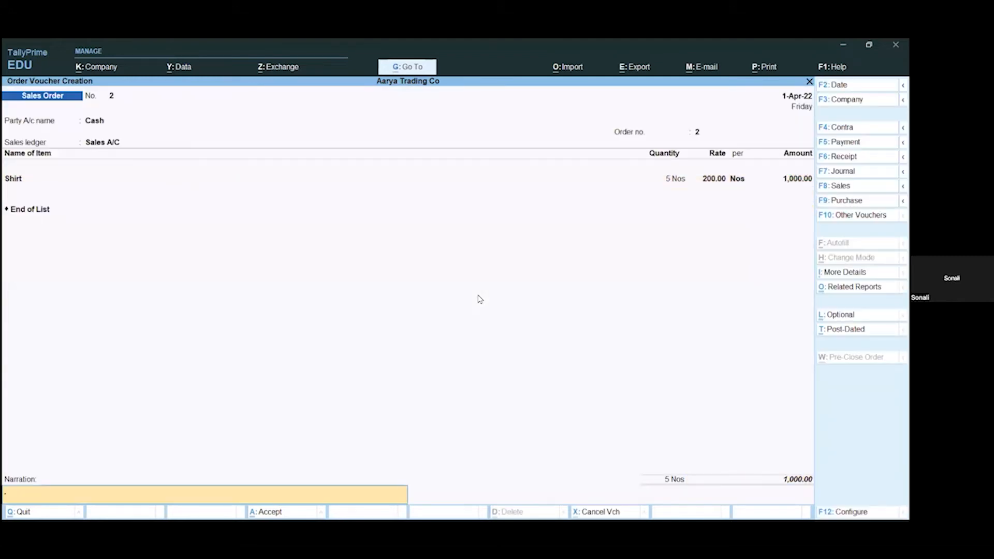
Step: Save the sales order without a narration and return to the Gateway of Tally
key("Return")
key("Return")
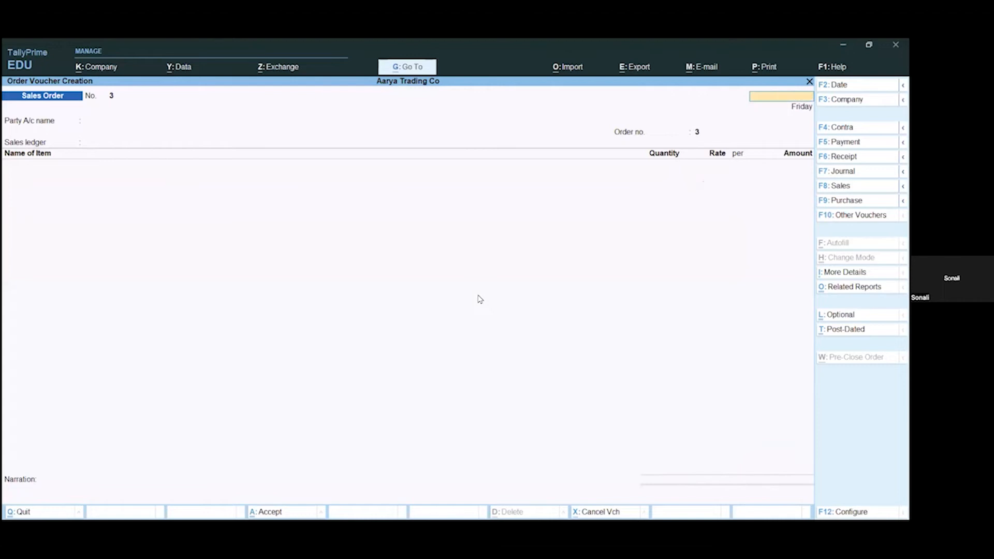
key("Escape")
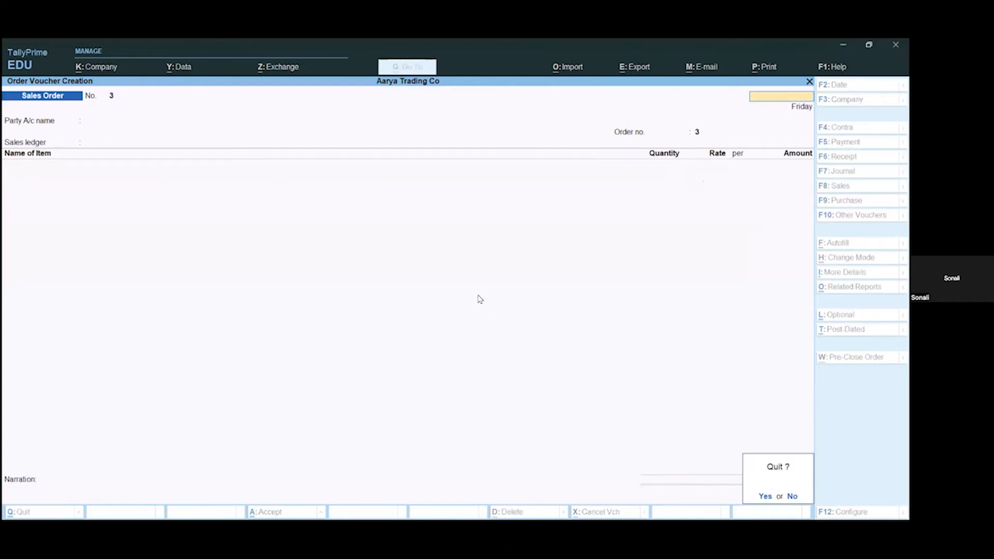
key("Return")
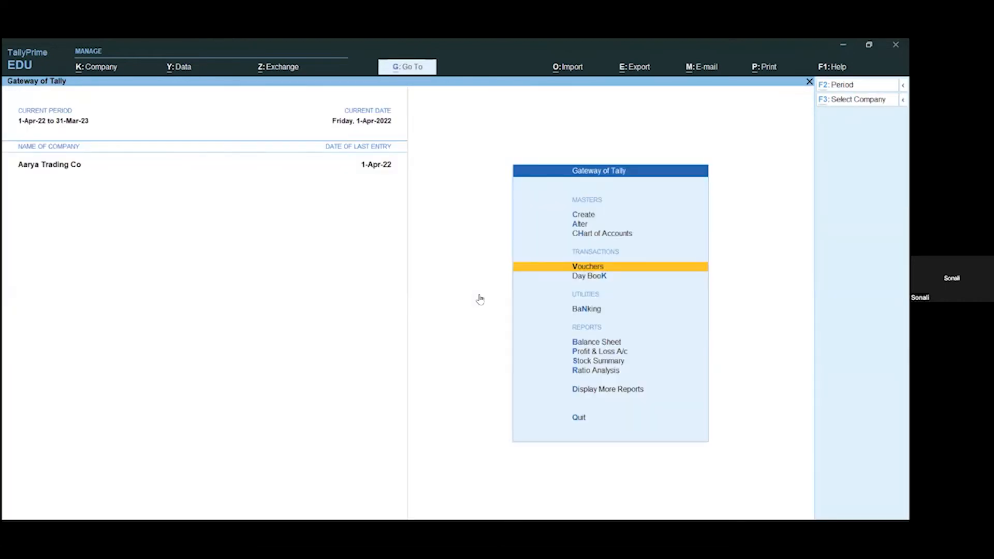
Step: Examine Shirt's sales orders due, net availability and shortfall in the Primary group's Reorder Status report, and return to the Gateway
key("alt+g")
type("Reor")
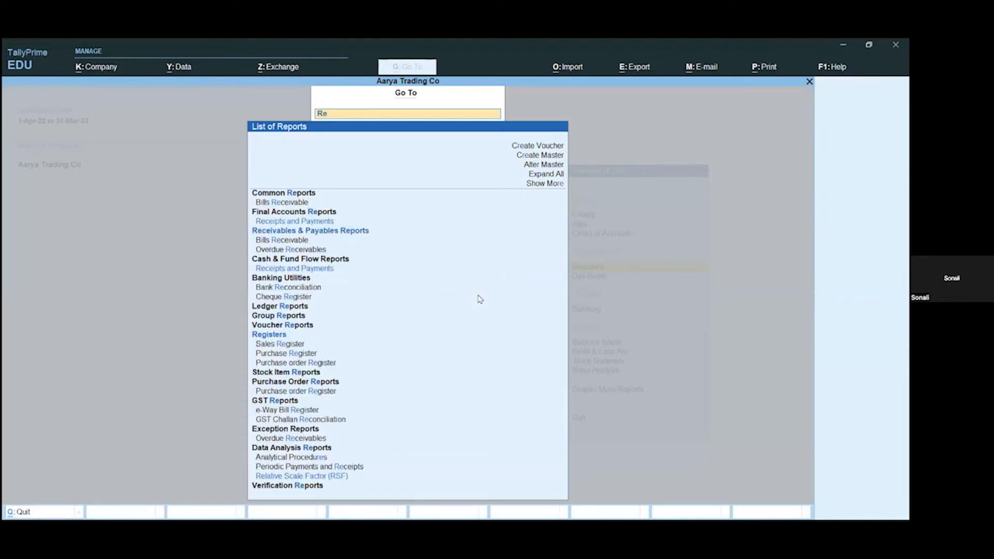
key("Return")
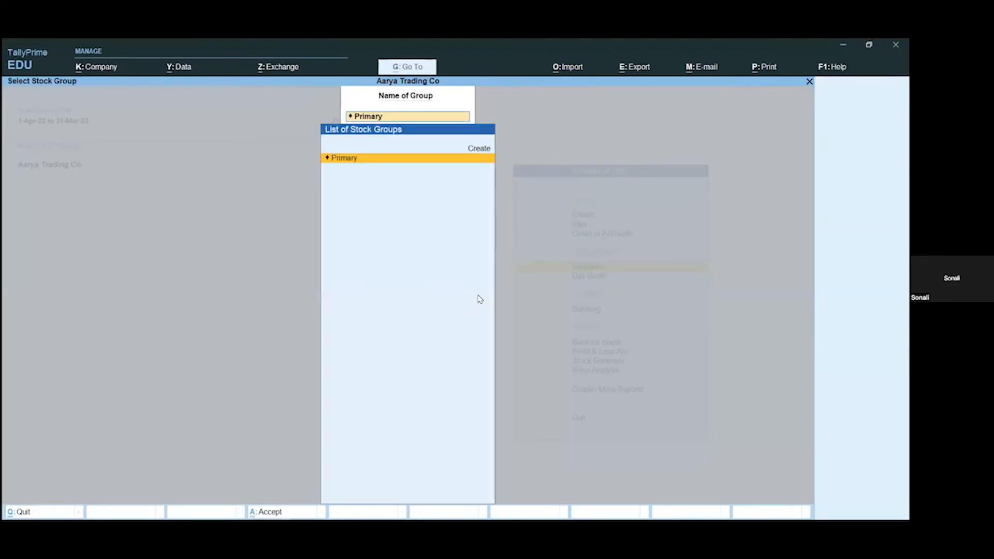
key("Return")
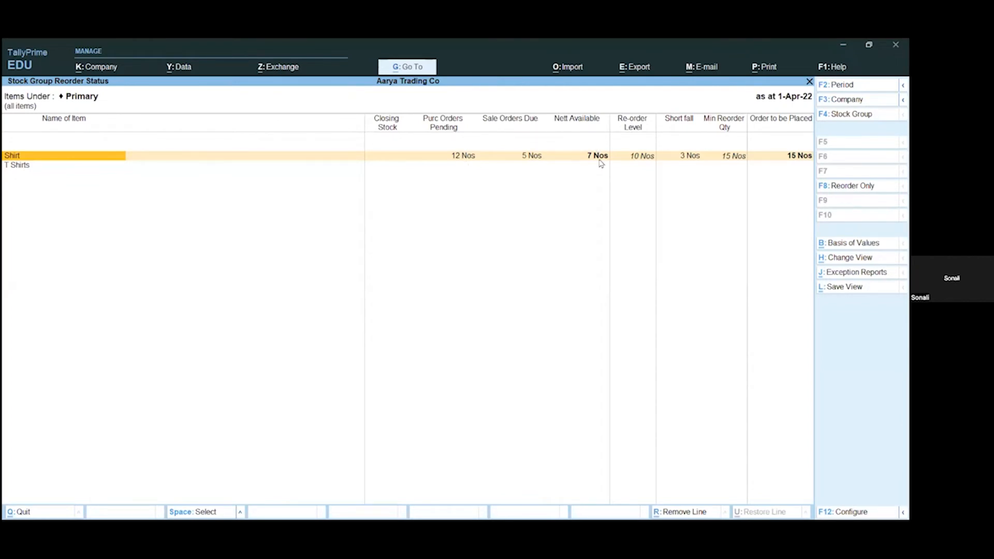
key("F4")
key("Escape")
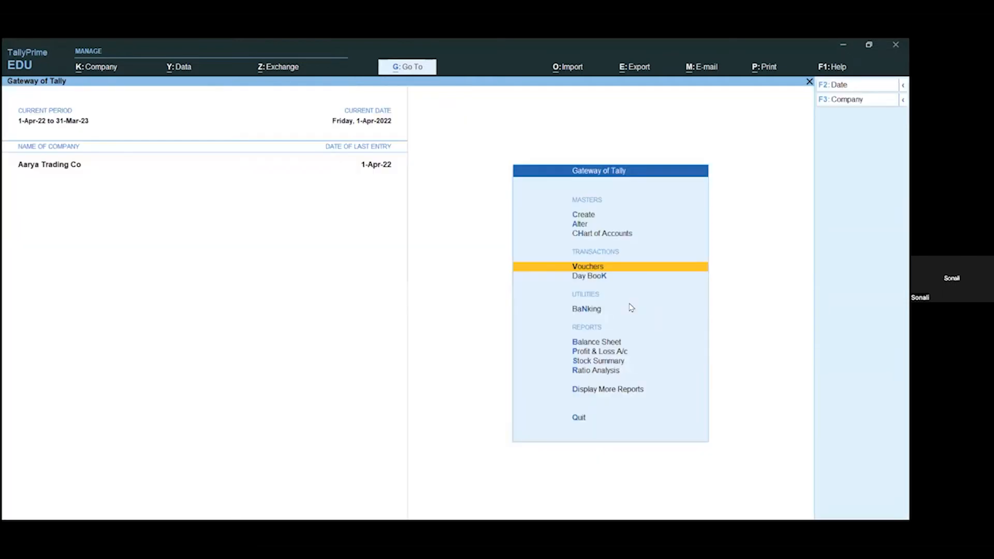
key("alt")
key("alt+g")
type("Stock")
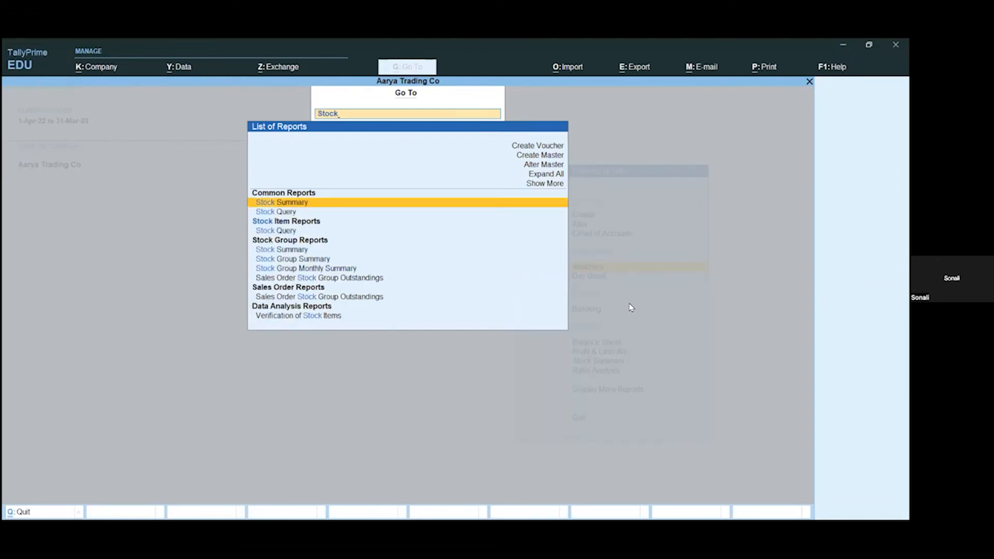
key("Return")
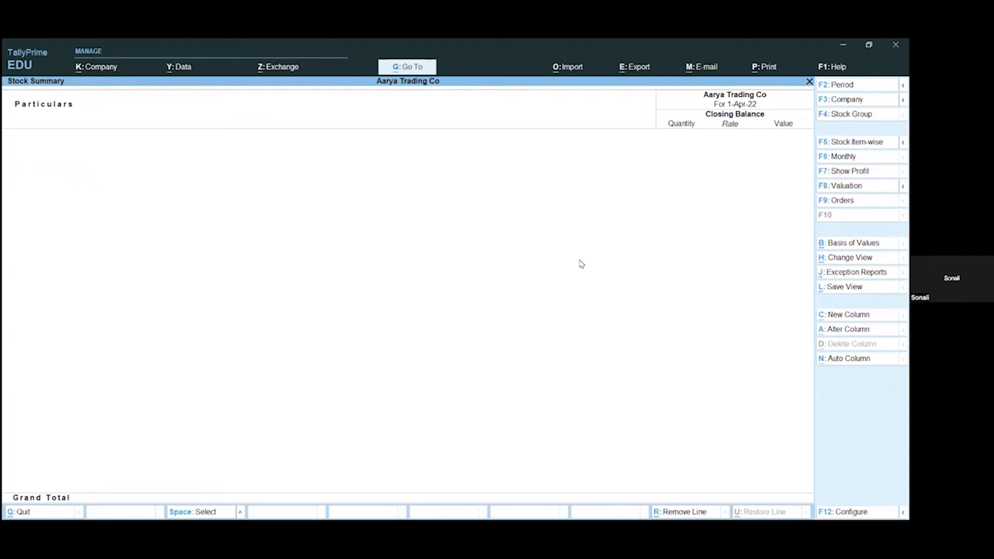
key("Escape")
key("Escape")
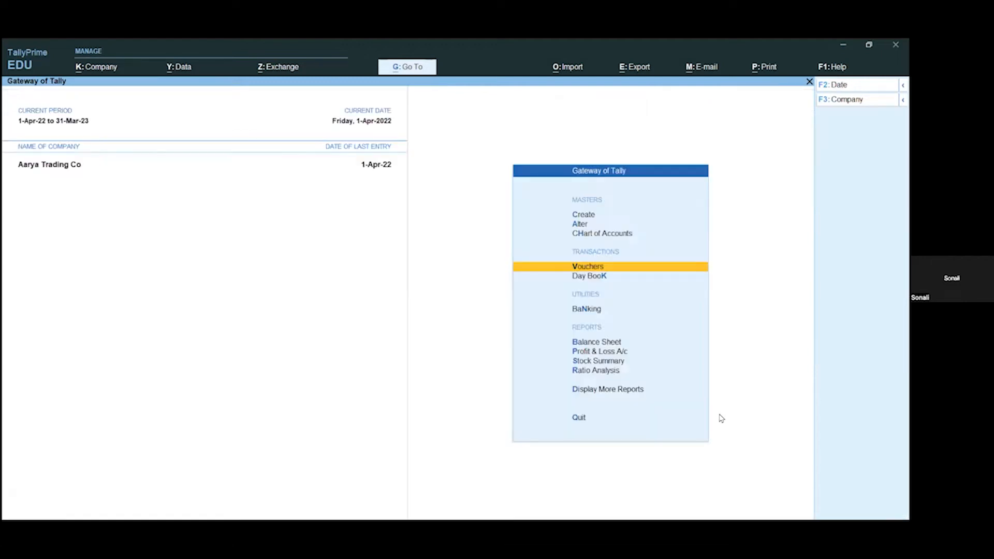
key("Escape")
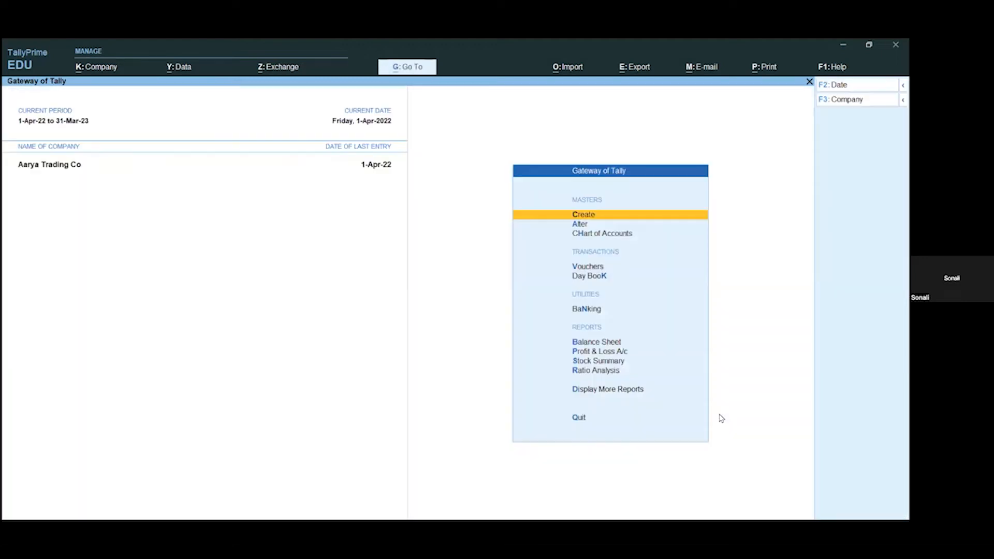
key("v")
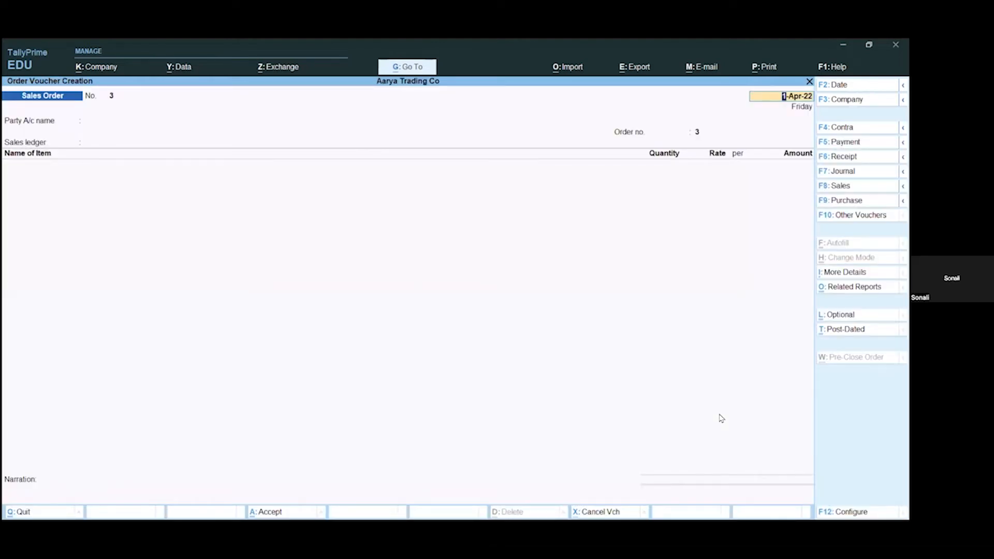
key("Escape")
key("Escape")
key("y")
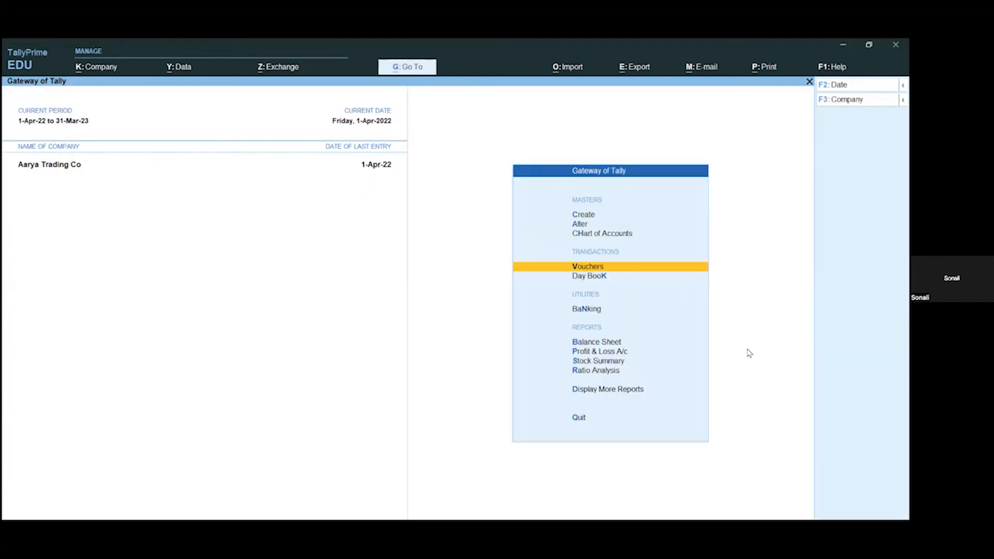
Step: Display the Stock Summary report with auto-repeated columns for Orders & Stock Details
key("alt+g")
type("Stock")
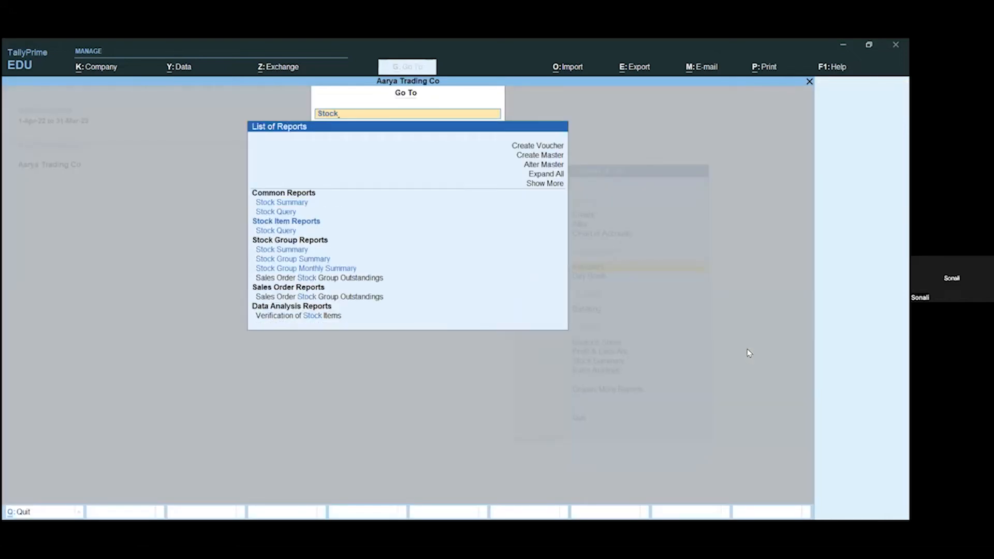
key("Return")
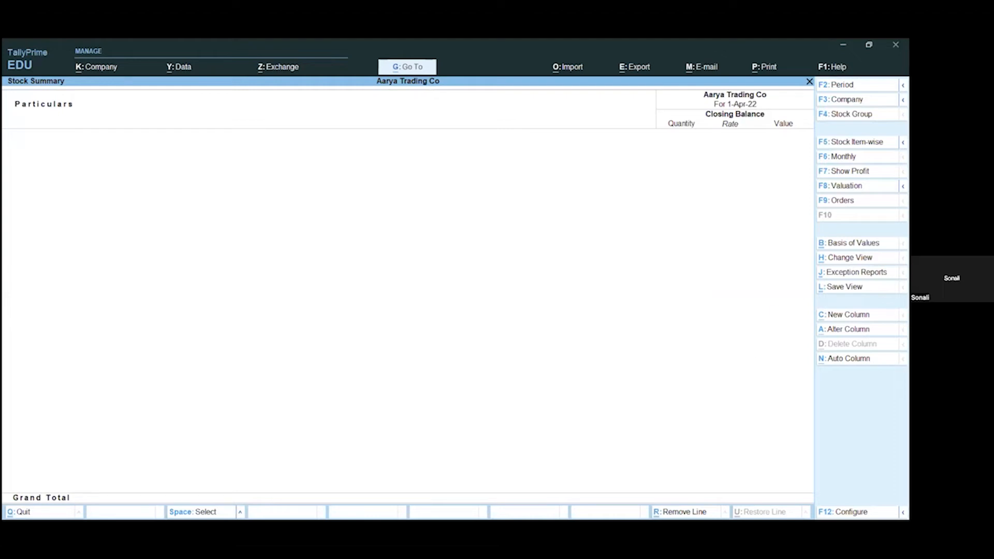
left_click(849, 359)
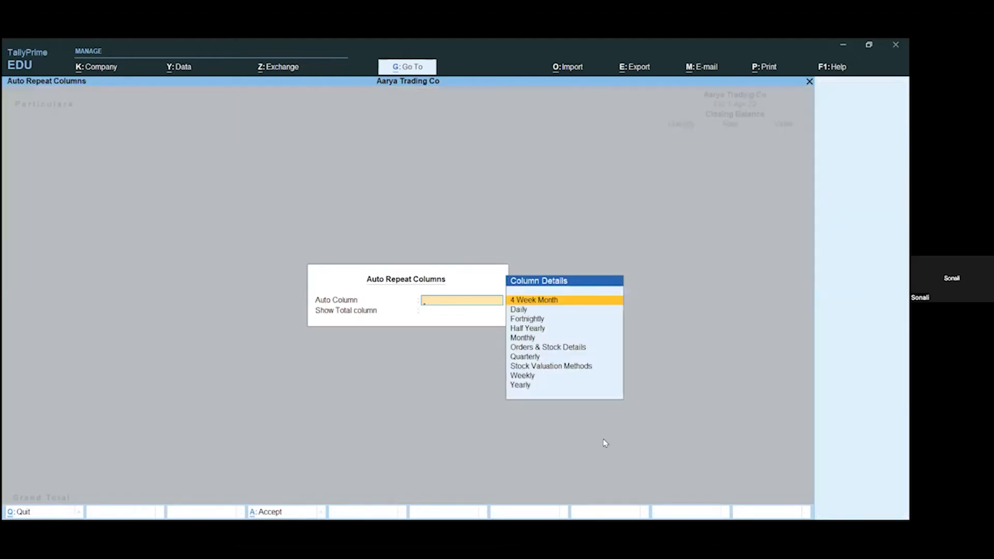
left_click(572, 351)
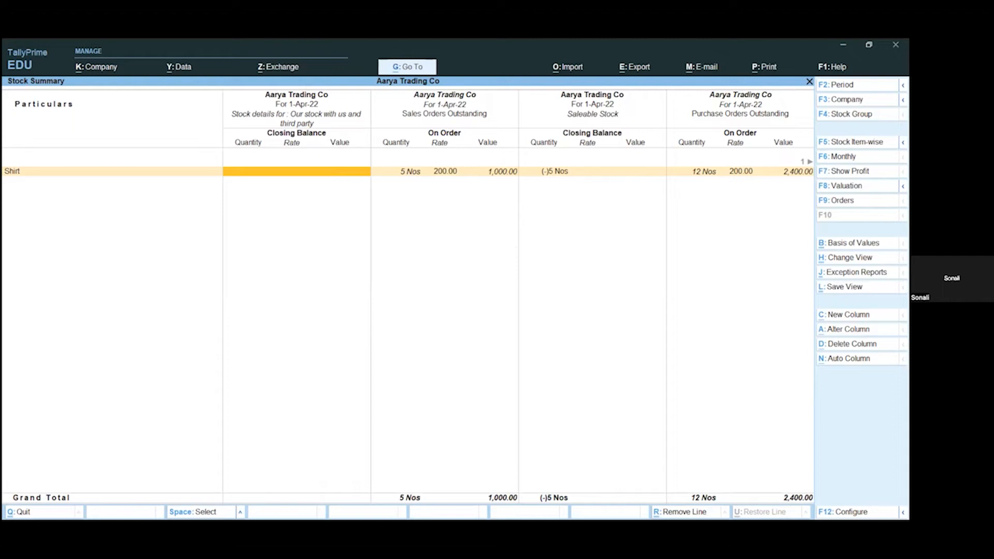
Step: Configure the Stock Summary with Show Rate set to No, review the order and stock columns, and return to the Gateway
key("F12")
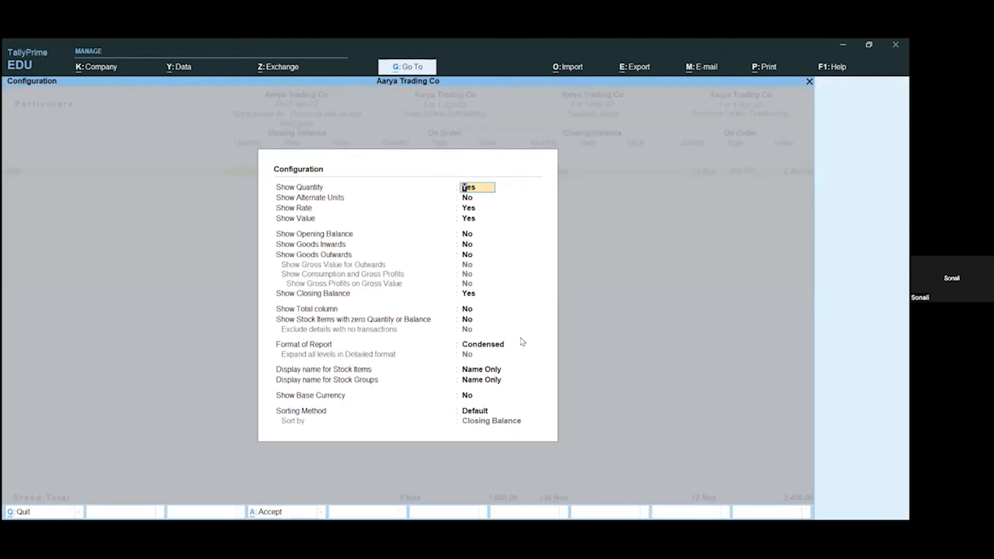
left_click(473, 209)
type("n")
key("Return")
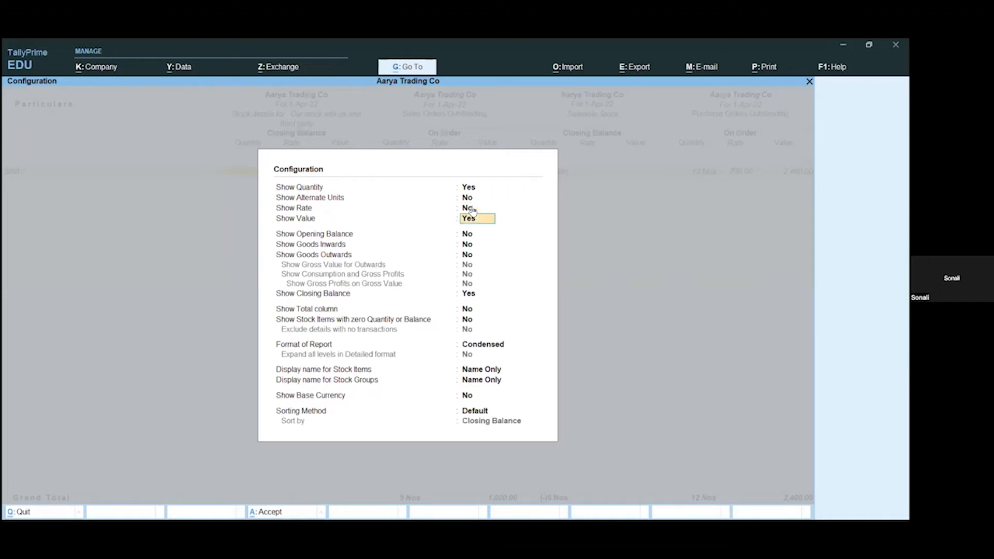
key("ctrl+a")
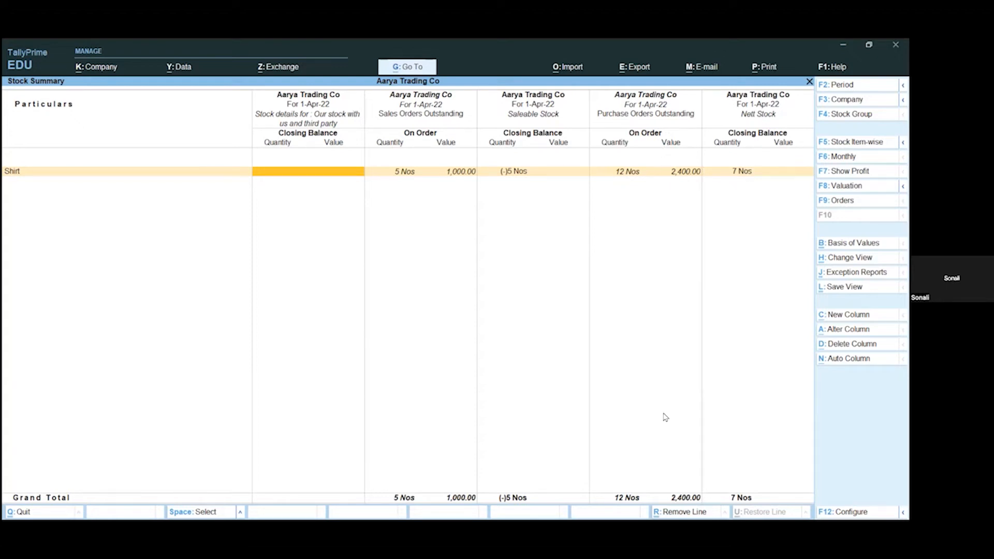
key("Escape")
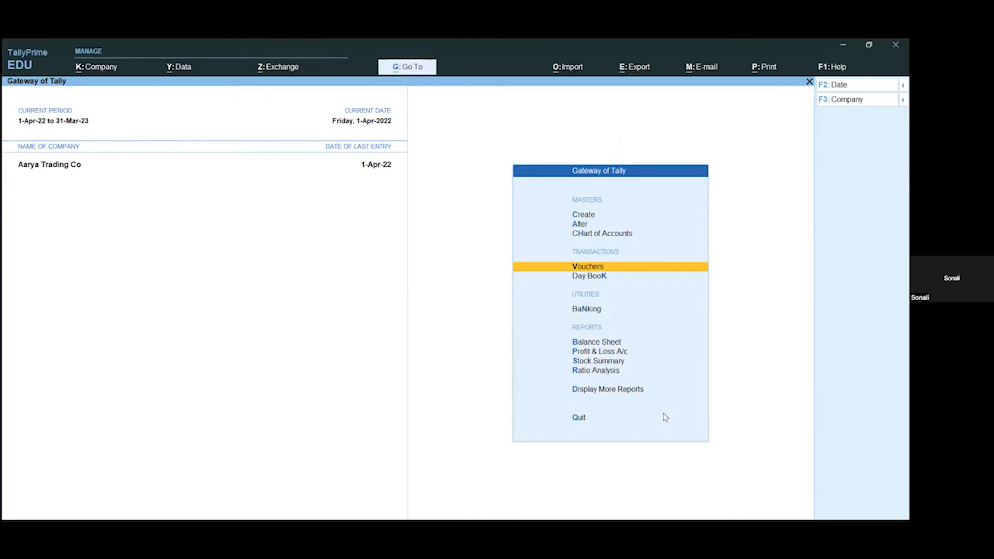
Step: Open the list of masters for alteration and extend it to show more master types
key("a")
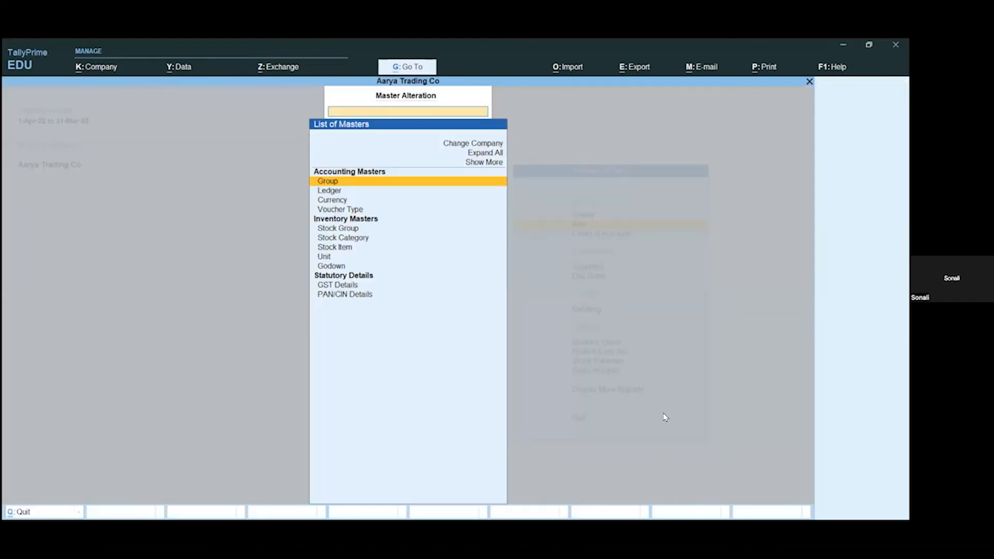
key("Escape")
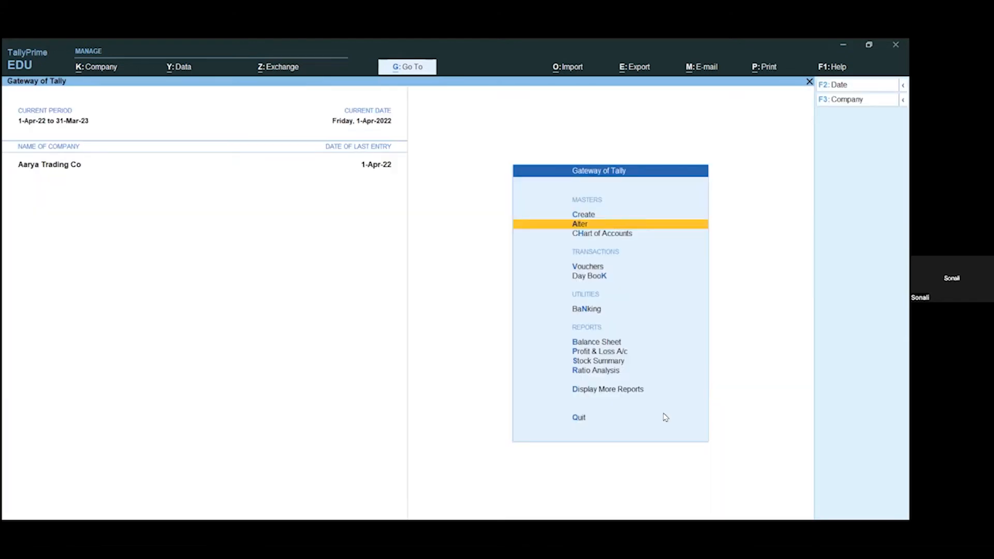
key("Return")
key("Up")
key("Up")
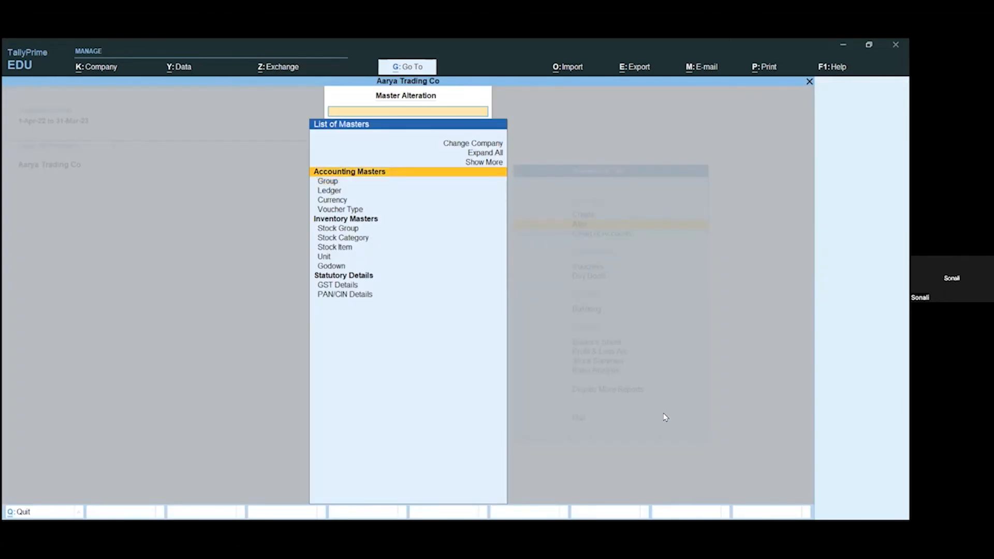
key("Return")
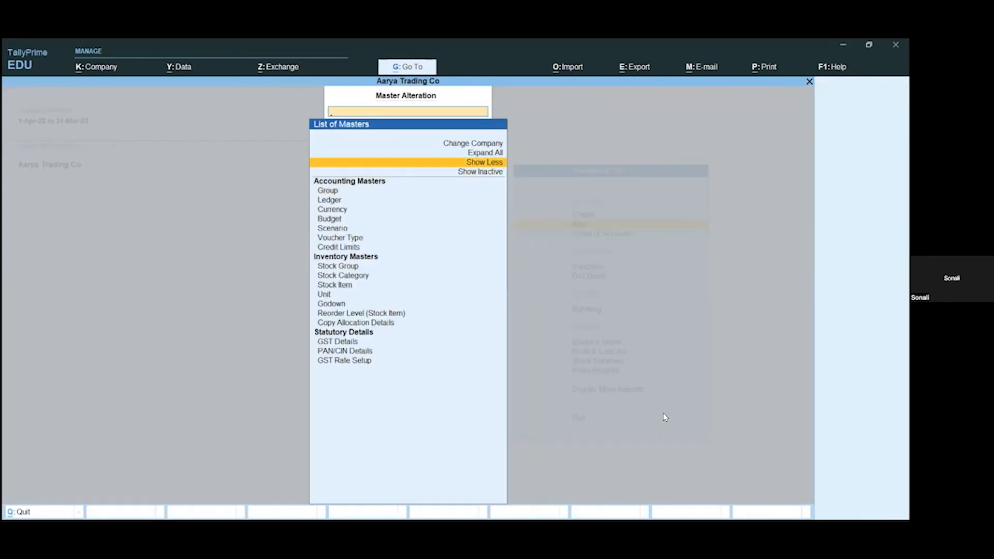
Step: Open the Reorder Level (Stock Item) master for the stock item T Shirts
key("Down")
key("Down")
key("Down")
key("Down")
key("Down")
key("Down")
key("Down")
key("Down")
key("Down")
key("Down")
key("Down")
key("Down")
key("Down")
key("Down")
key("Down")
key("Down")
key("Return")
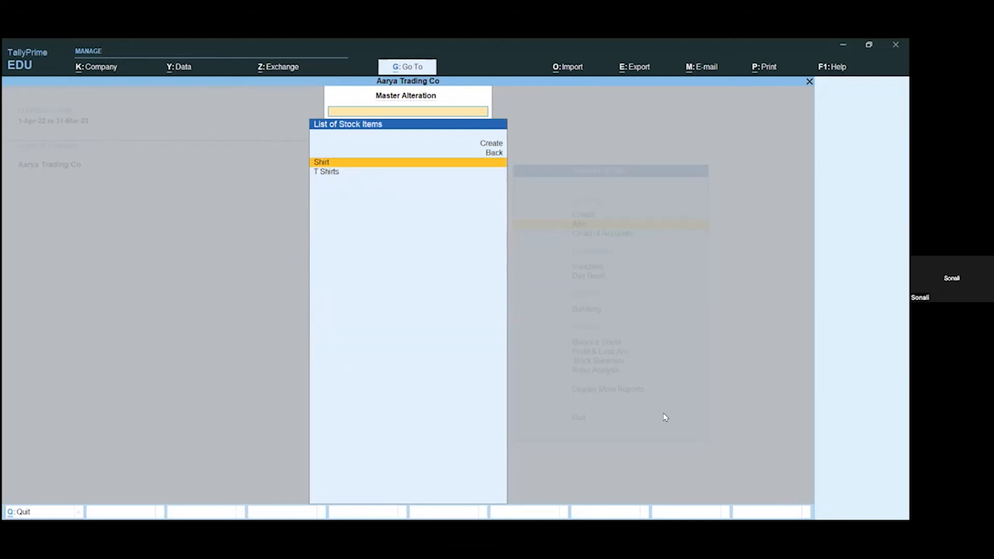
key("Down")
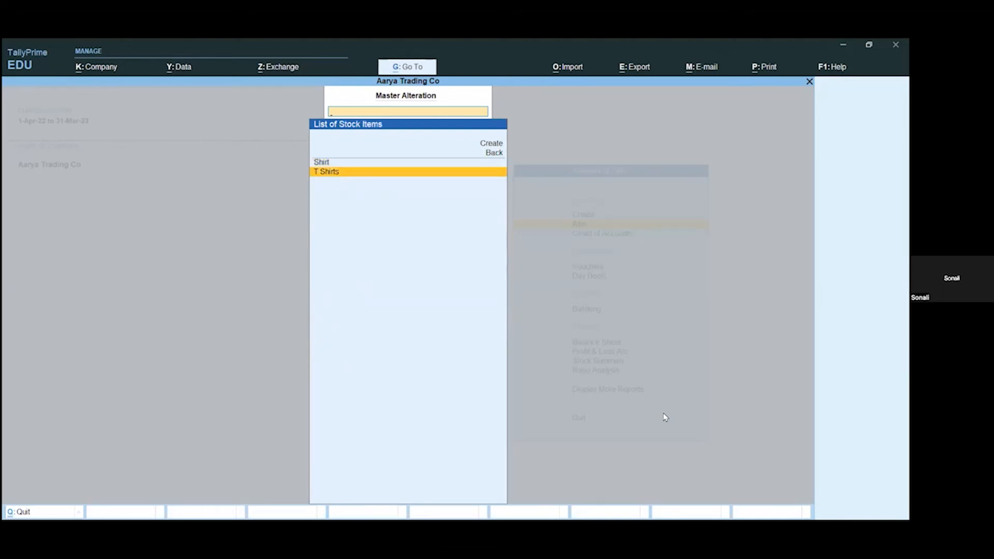
key("Return")
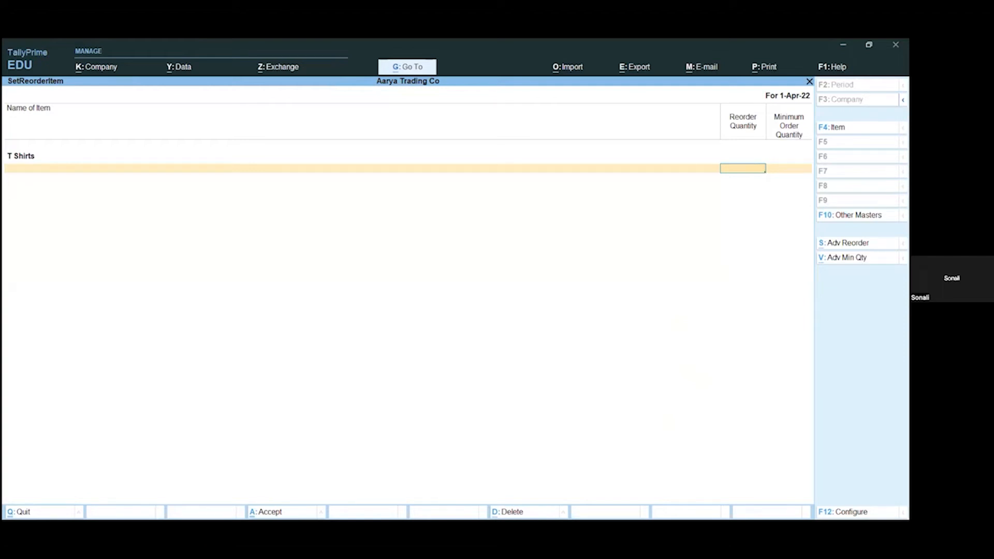
Step: Enable advanced consumption parameters for both the reorder level and the minimum order quantity of T Shirts
key("alt")
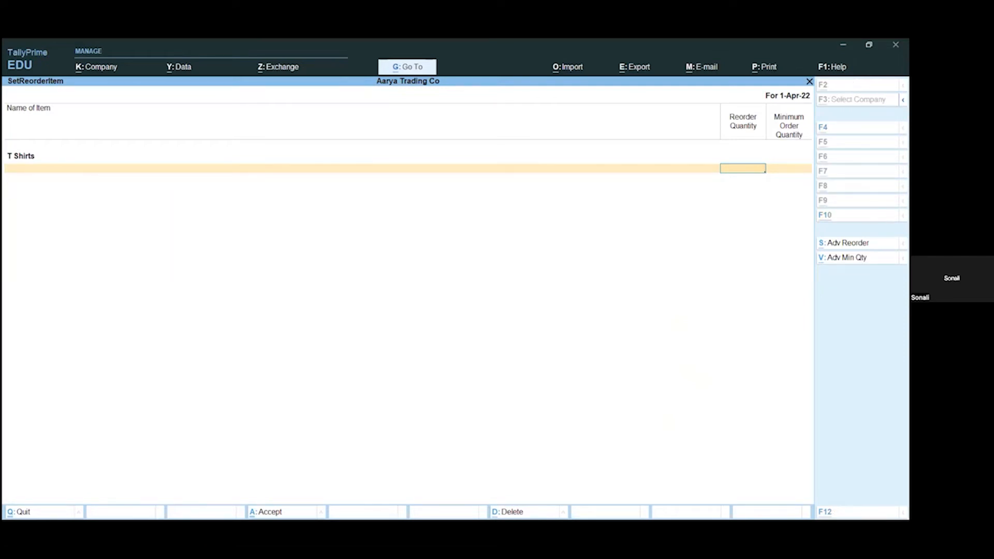
key("alt+s")
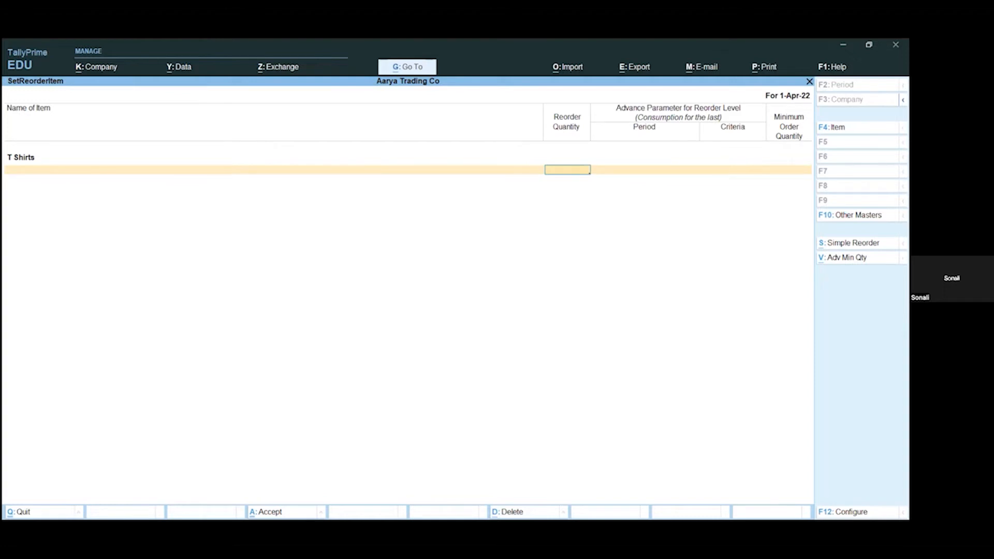
key("alt")
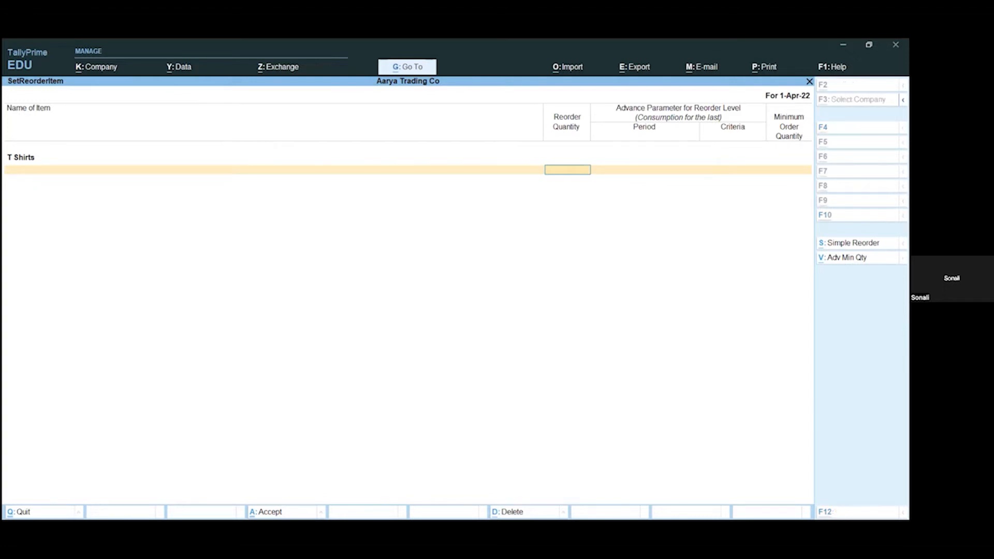
key("alt+v")
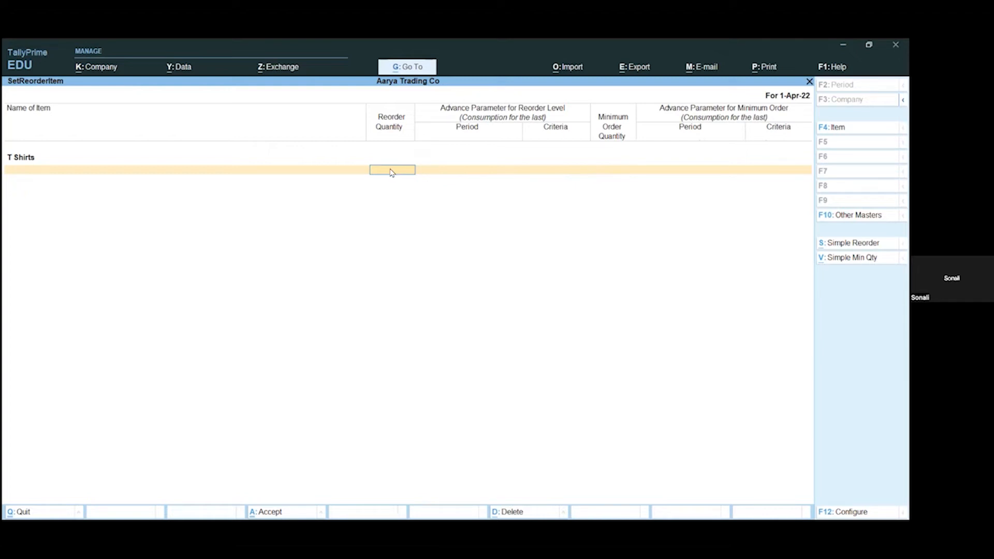
Step: Set the T Shirts reorder quantity to 10 Nos or 2 Days of consumption, with the Higher criteria
type("0")
key("Return")
key("Return")
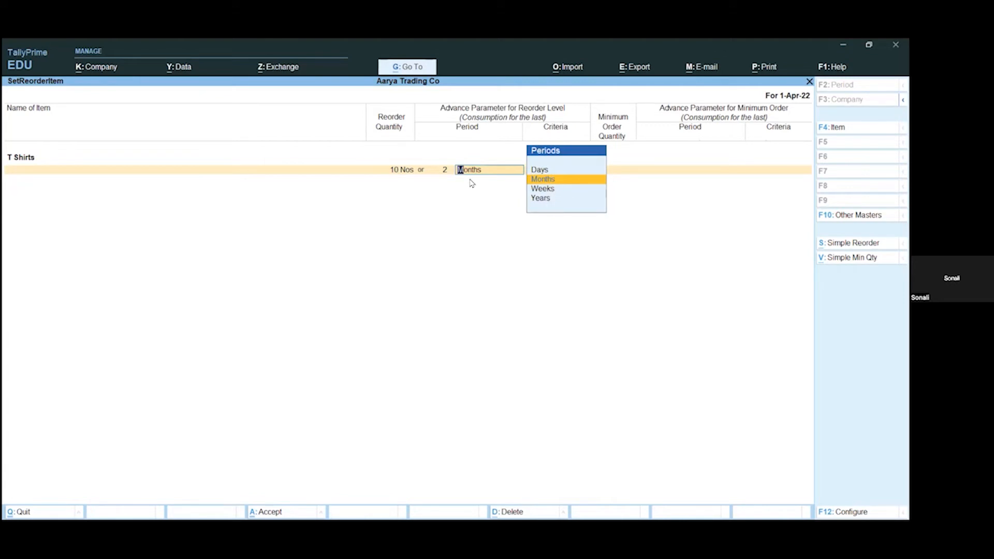
key("Up")
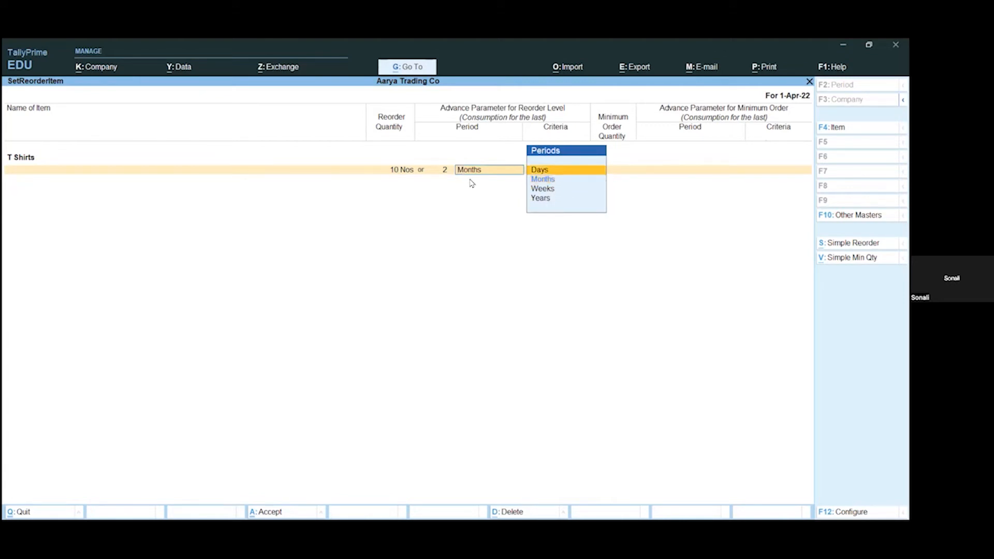
key("Return")
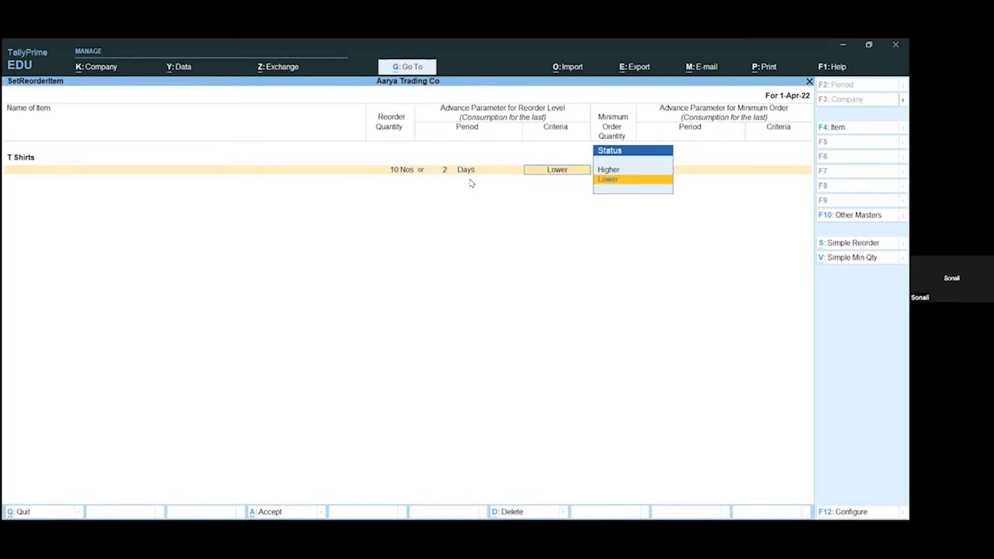
key("Up")
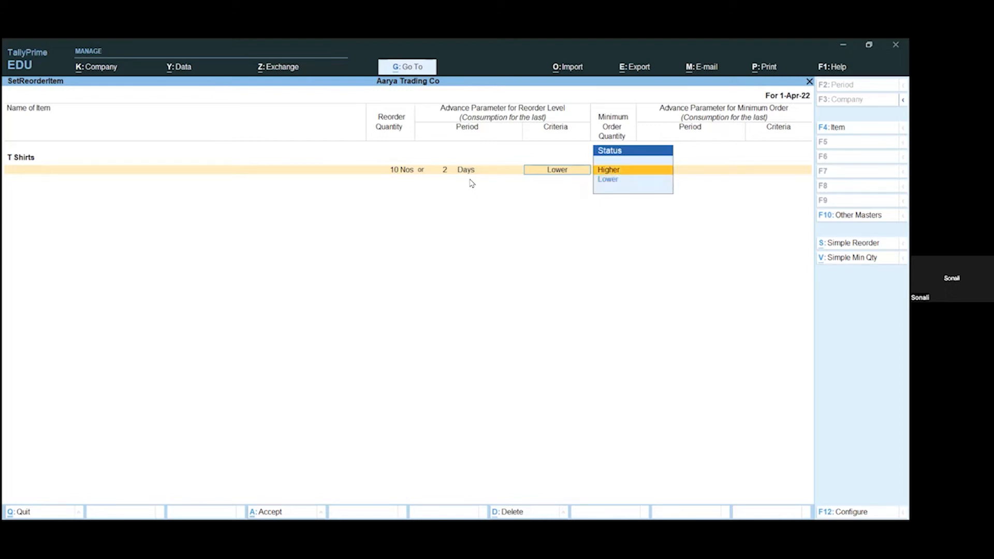
key("Return")
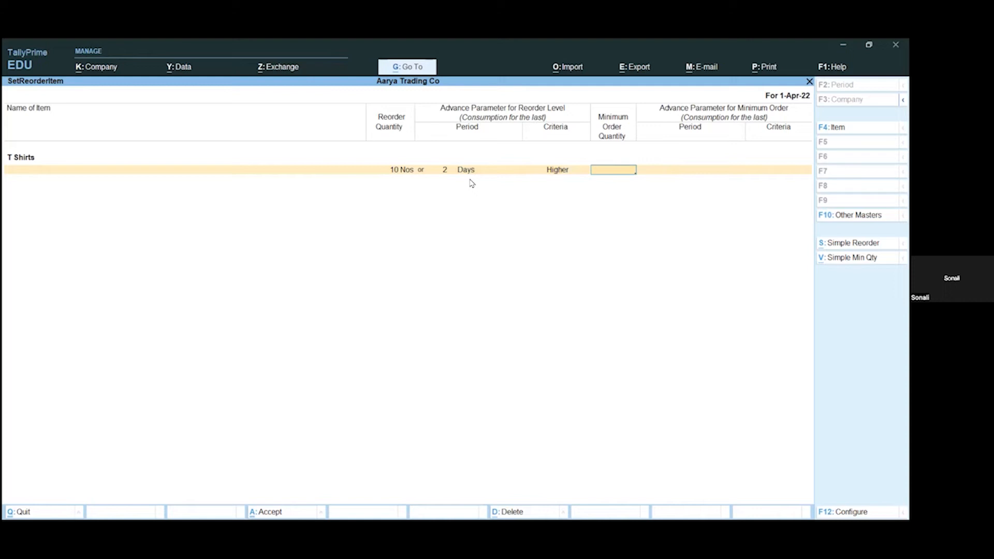
Step: Set the T Shirts minimum order quantity to 15 Nos or 2 Days with Higher criteria, save, and return to the Gateway of Tally
type("15")
key("Return")
type("2")
key("Return")
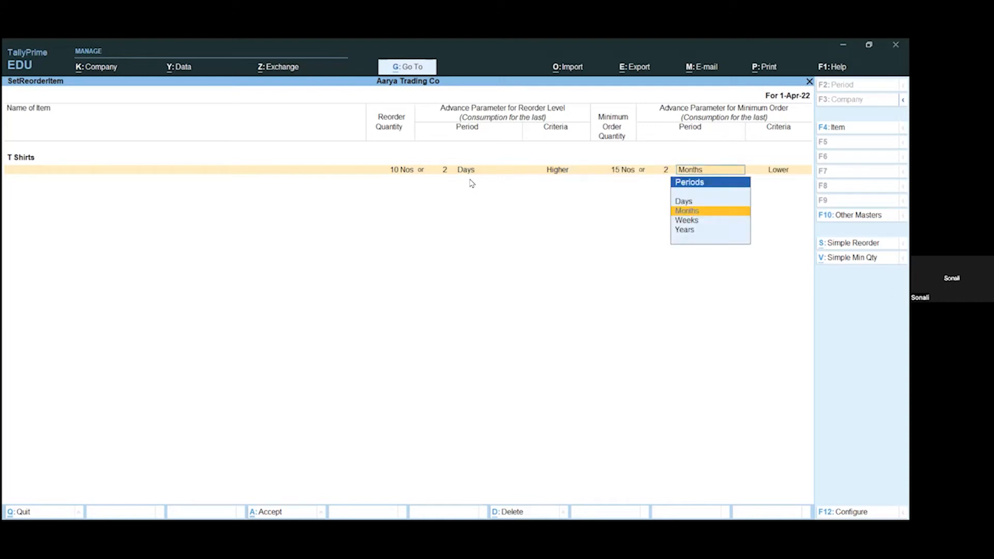
key("Up")
key("Return")
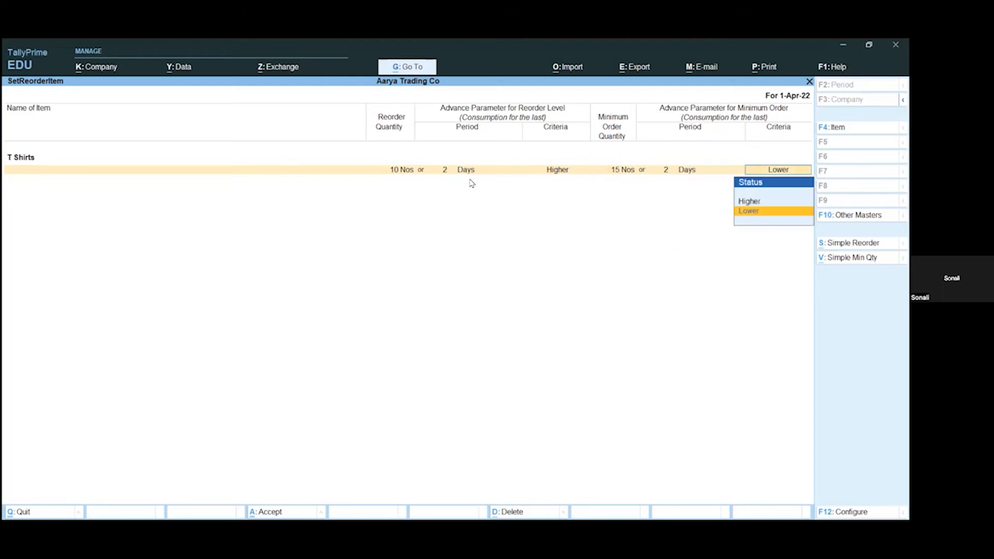
key("Up")
key("Return")
key("Return")
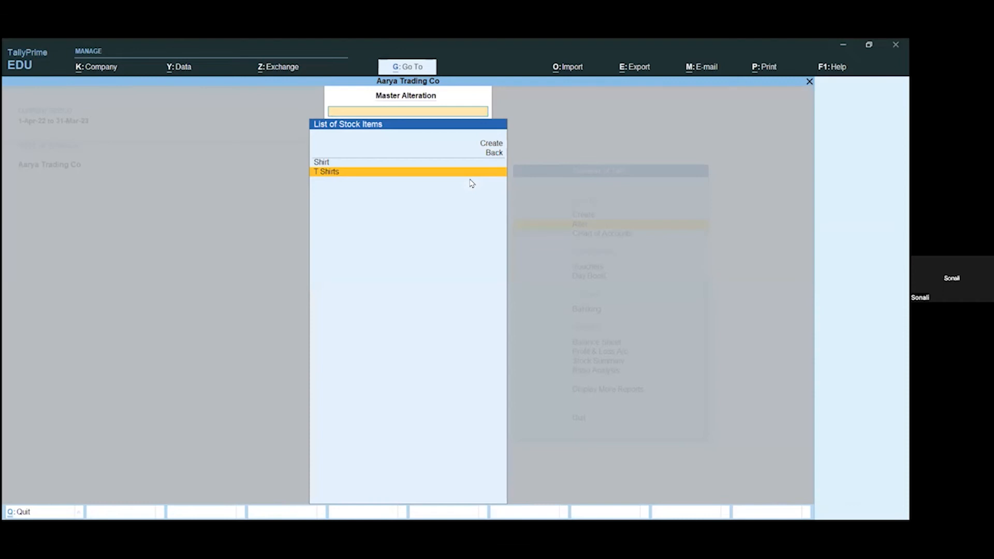
key("Escape")
key("Escape")
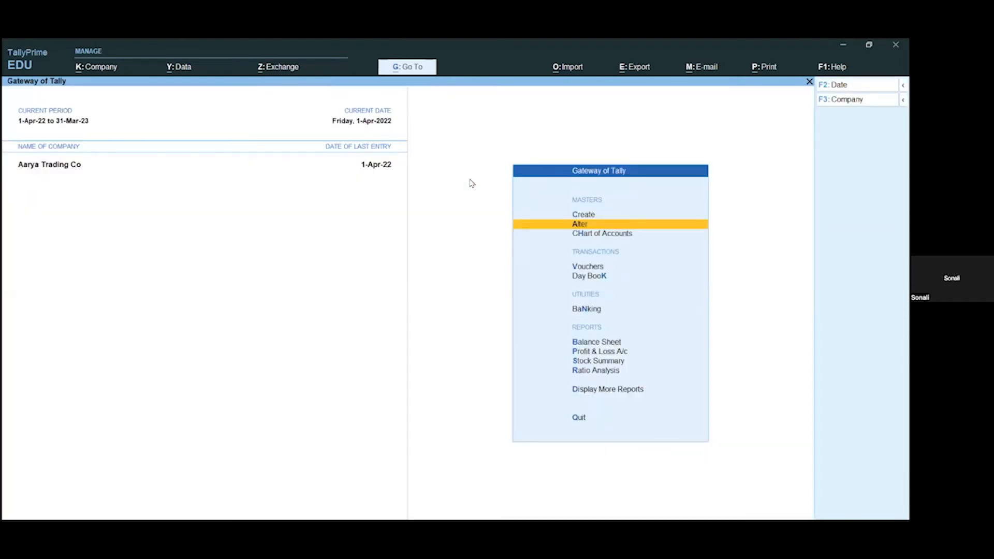
Step: Start a new Purchase Order voucher dated 1-Apr-22, leaving the party account open for selection
key("v")
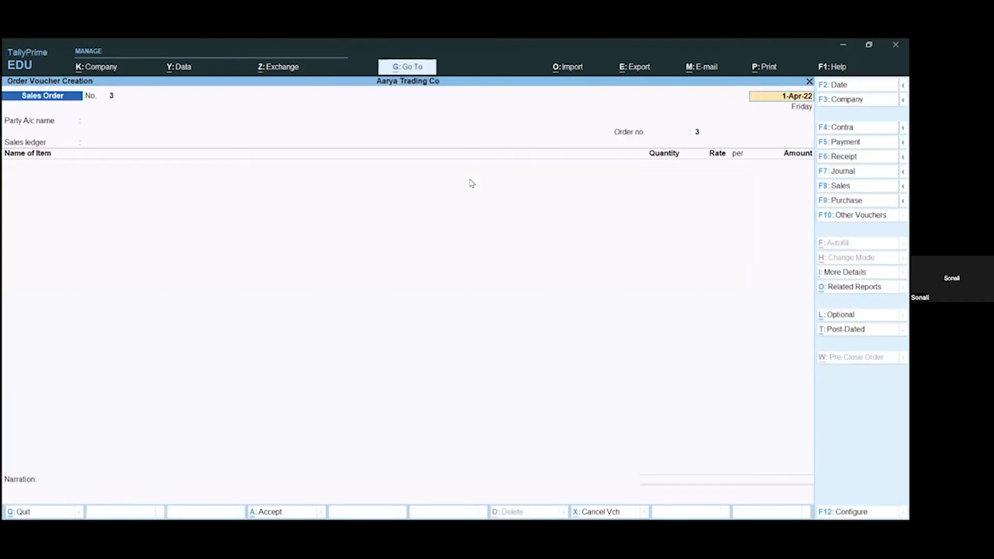
key("F10")
key("Up")
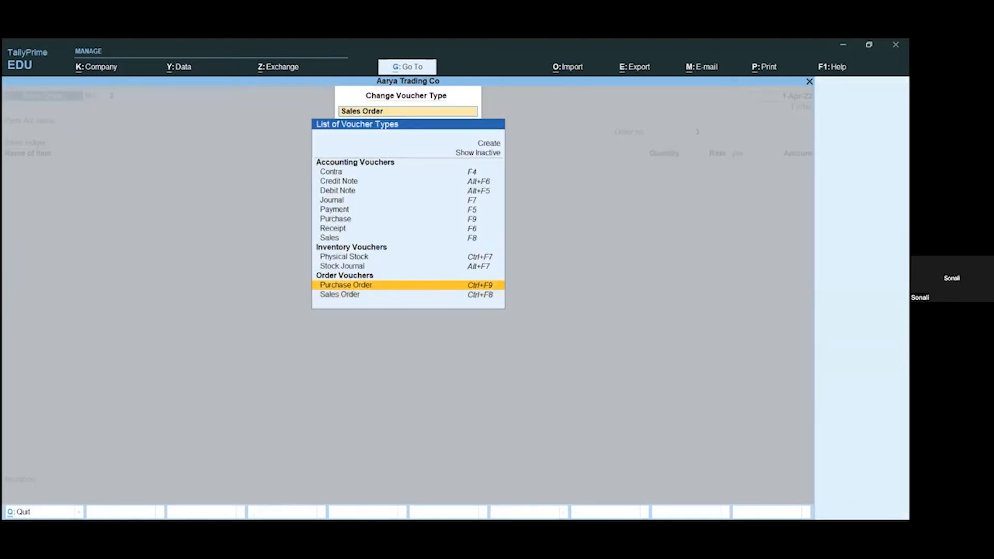
key("Return")
key("Return")
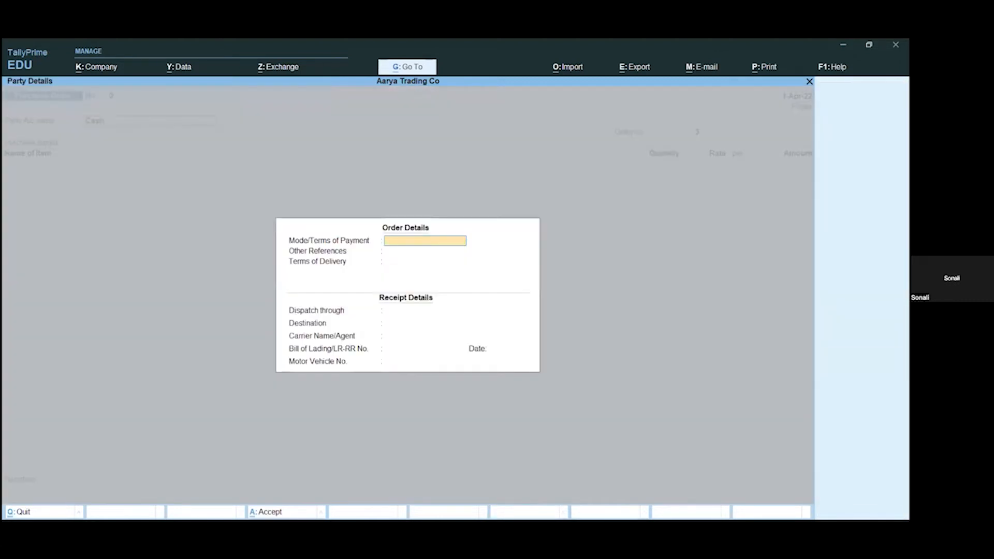
key("Escape")
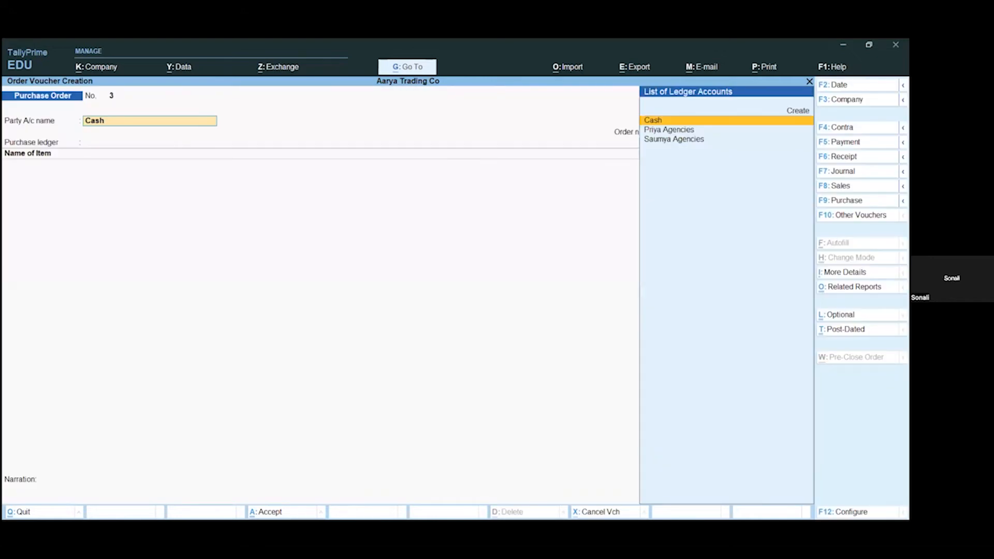
Step: Set the purchase order's party to Priya Agencies with default order and party details, and its purchase ledger to Purchase A/C
key("Down")
key("Return")
key("Return")
key("Return")
key("Return")
key("Return")
key("Return")
key("Return")
key("Return")
key("Return")
key("Return")
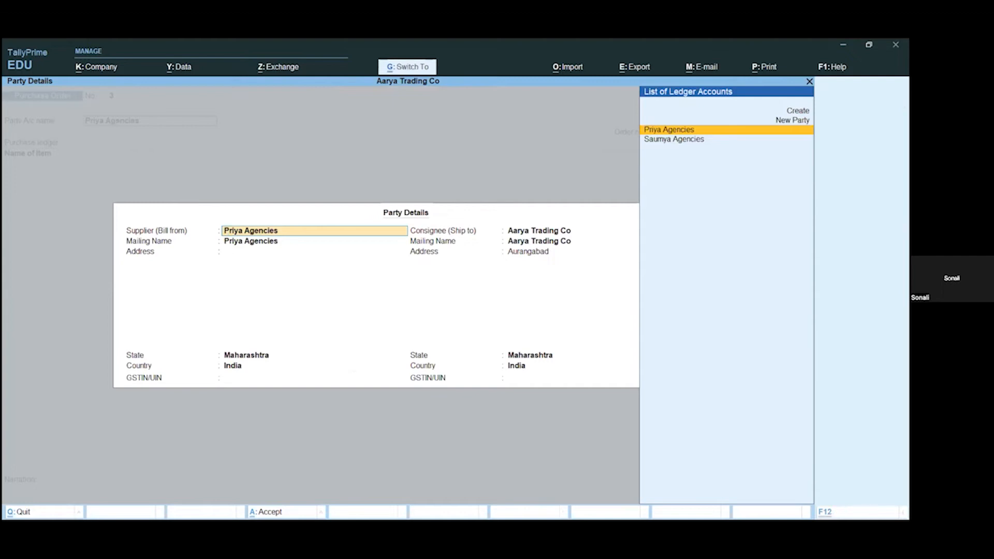
key("Return")
key("Return")
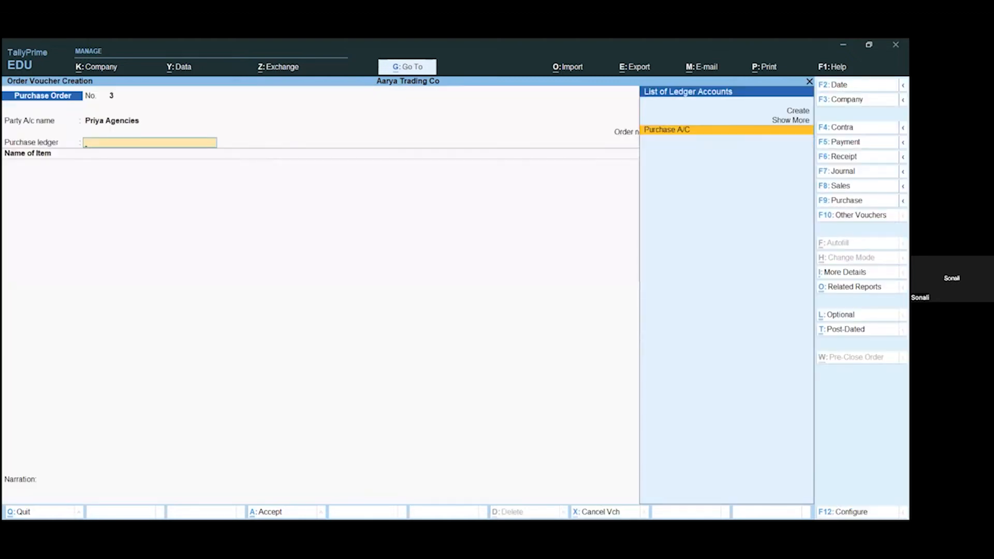
key("Return")
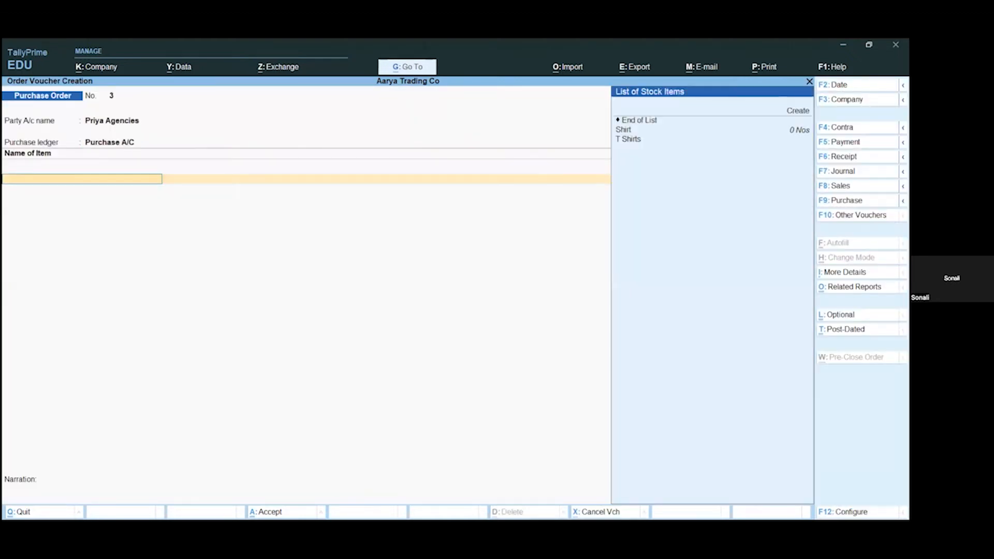
Step: Add T Shirts to the purchase order, due on 1-Apr-22, with quantity 20 Nos at a rate of 250
key("Down")
key("Down")
key("Return")
key("Return")
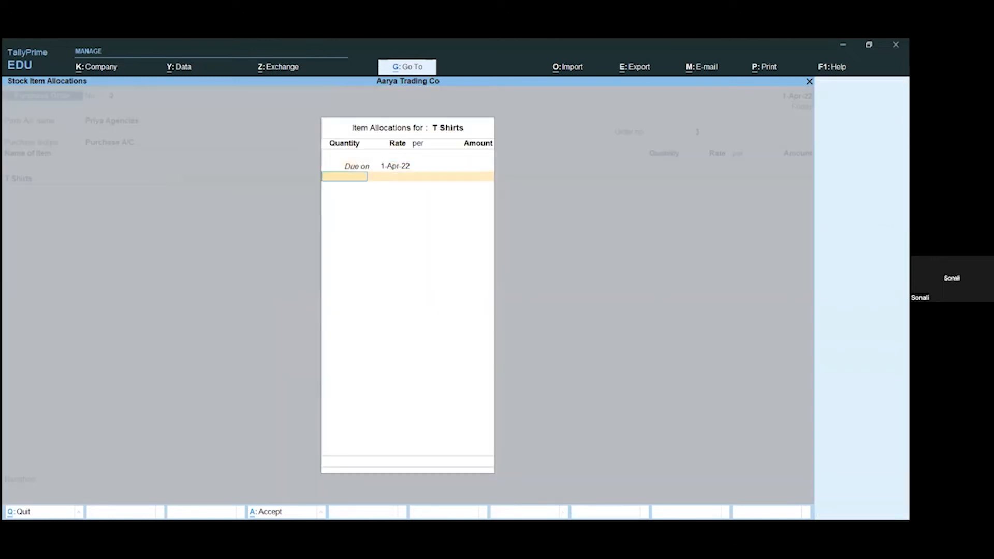
type("20")
key("Return")
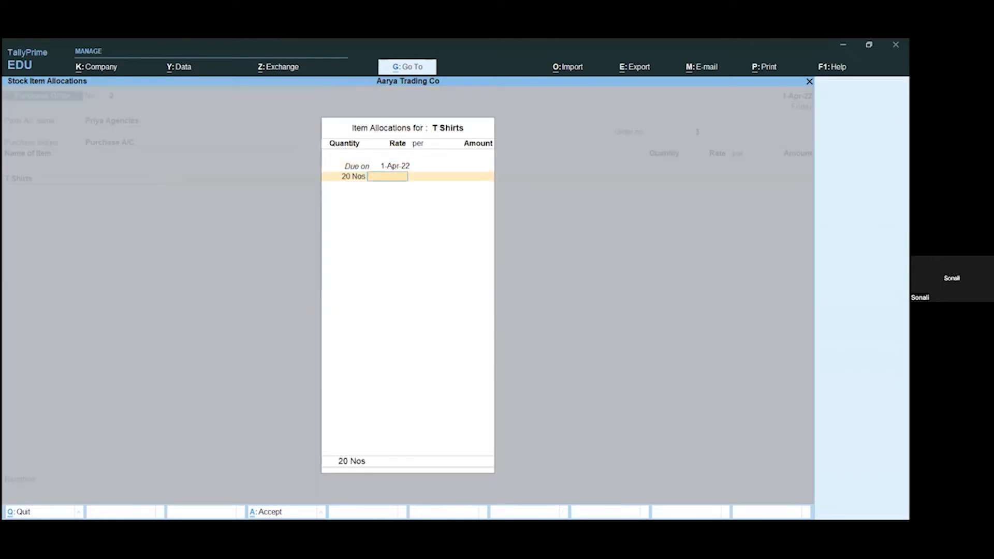
type("250")
key("Return")
Step: Save the purchase order without a narration and return to the Gateway of Tally
key("Return")
key("Return")
key("Return")
key("Return")
key("Return")
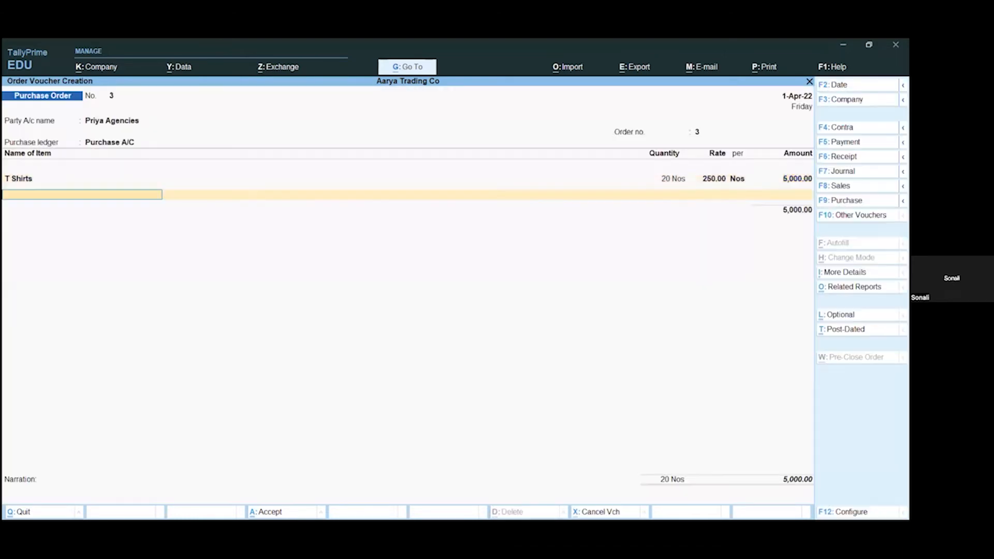
key("Return")
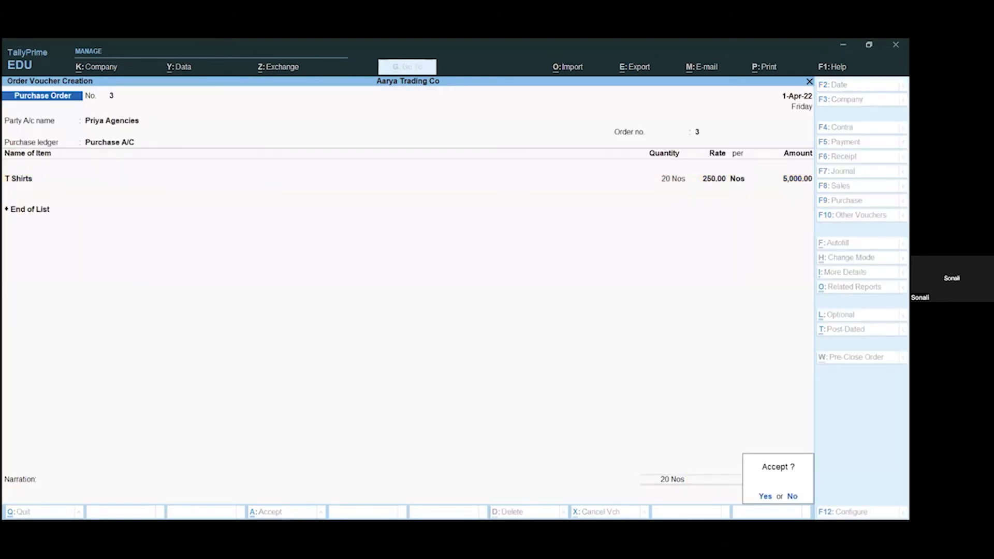
key("Return")
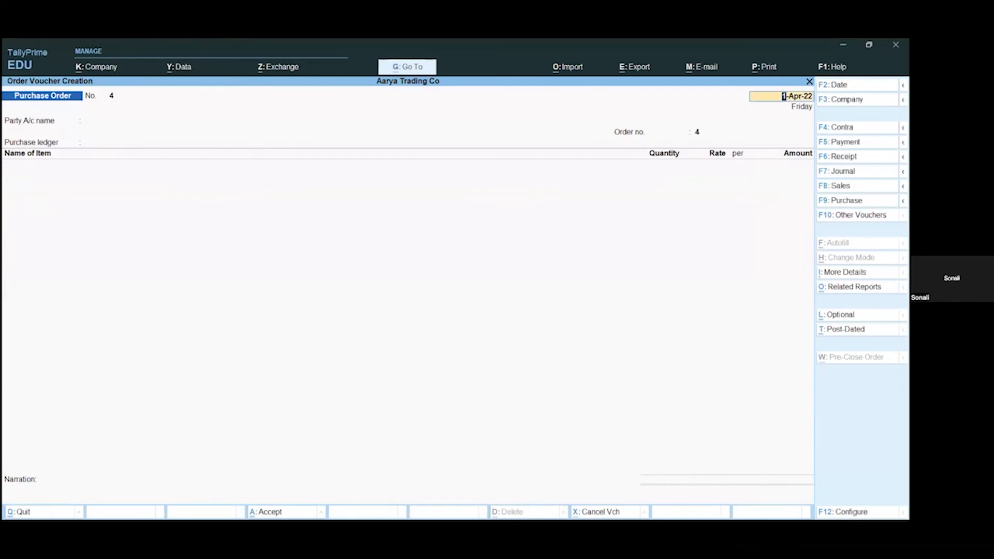
key("BackSpace")
key("Escape")
Step: Start a new Purchase voucher dated 1-Apr-22, leaving the supplier invoice number blank and keeping the invoice date
key("Return")
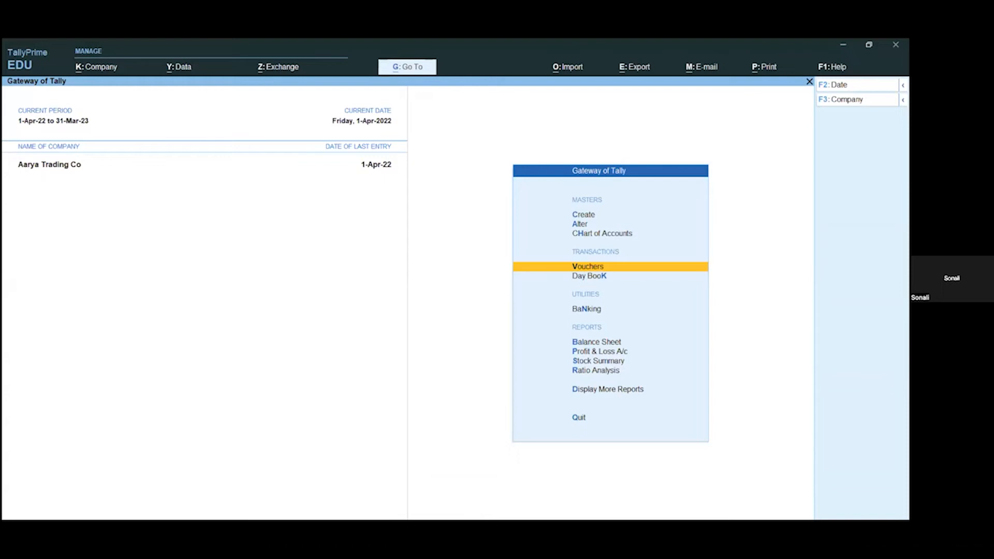
key("Return")
key("F9")
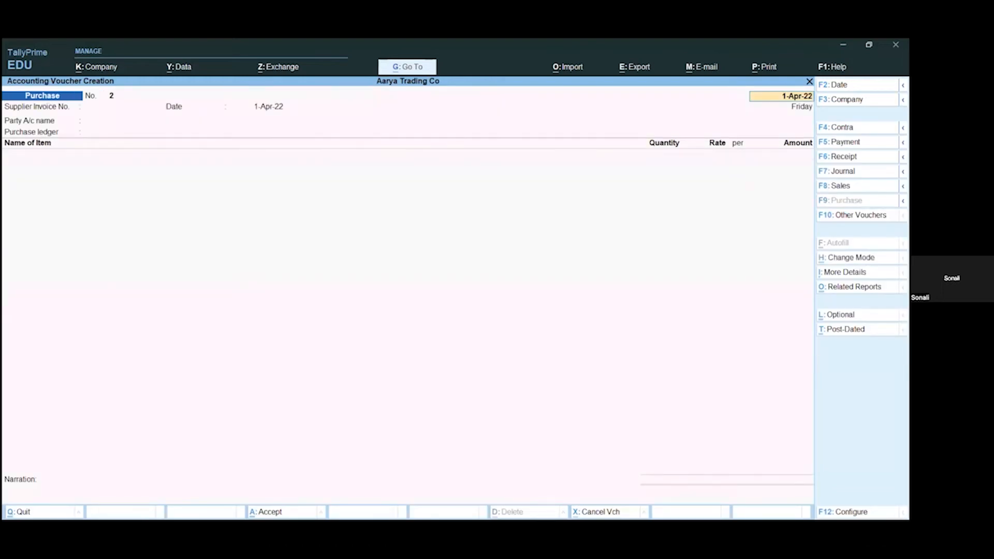
key("Return")
key("Return")
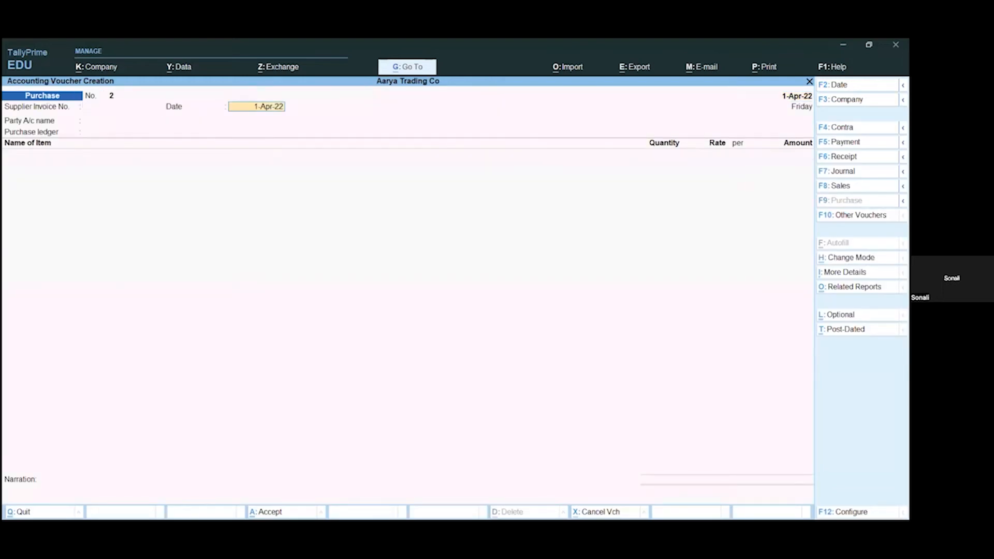
key("Return")
Step: Set the purchase's party to Priya Agencies with default receipt and party details, and its purchase ledger to Purchase A/C
key("Down")
key("Down")
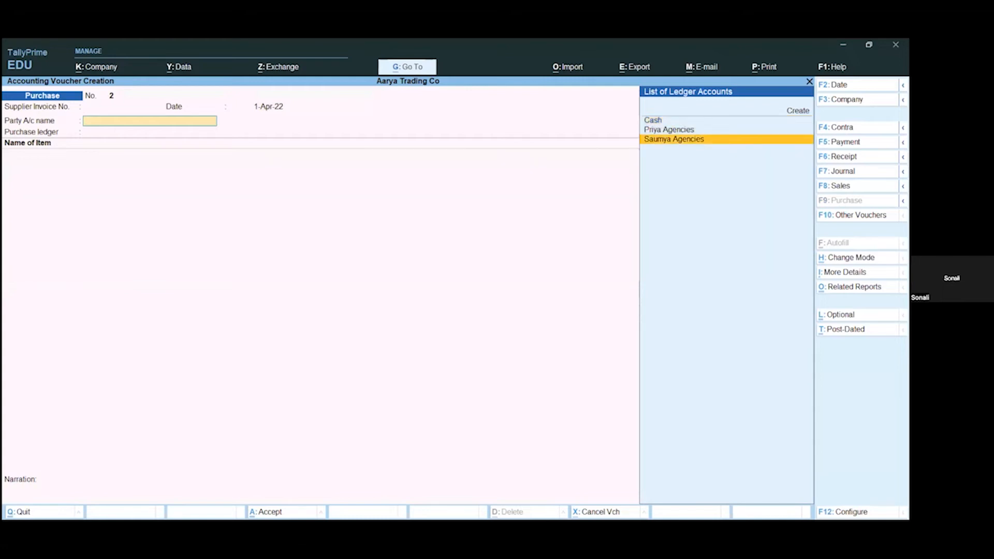
key("Up")
key("Return")
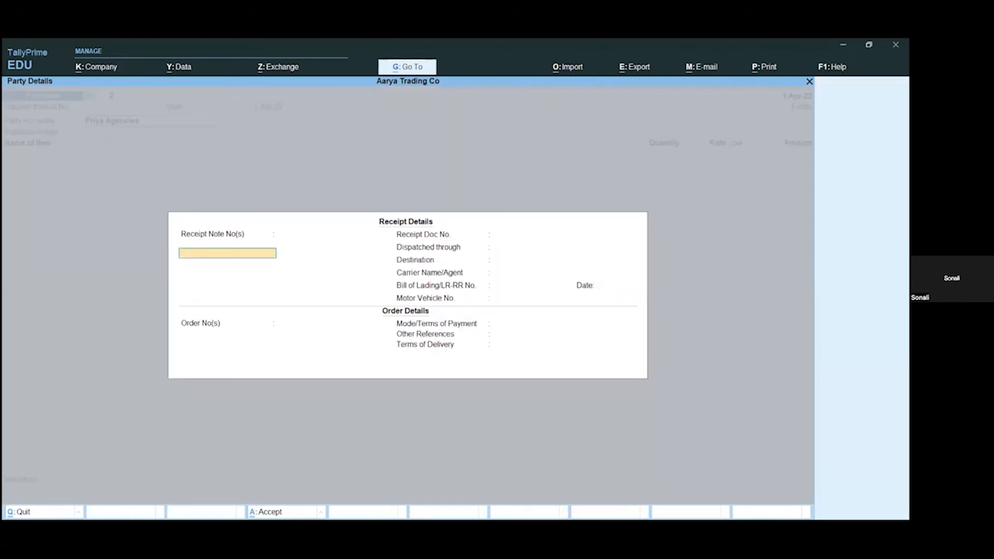
key("ctrl+a")
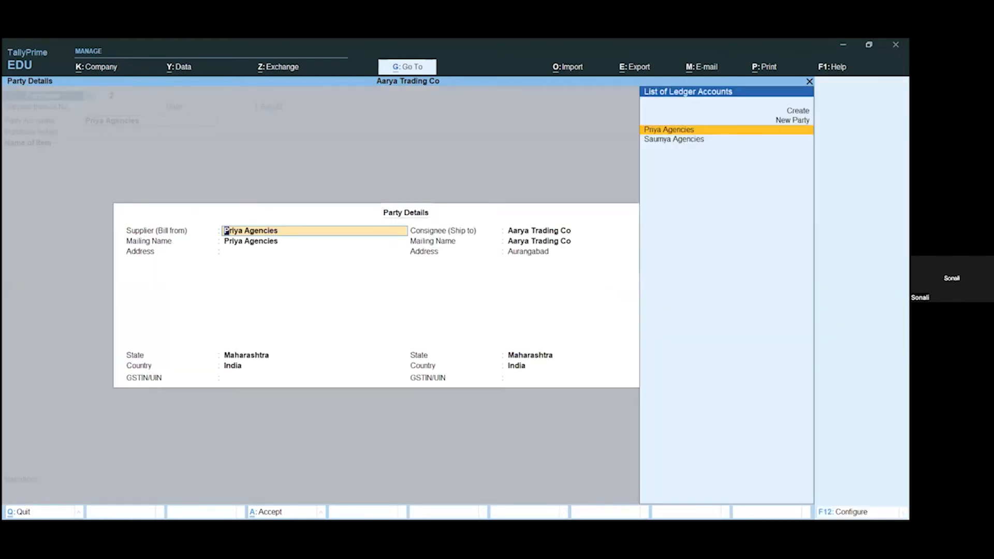
key("ctrl+a")
key("Return")
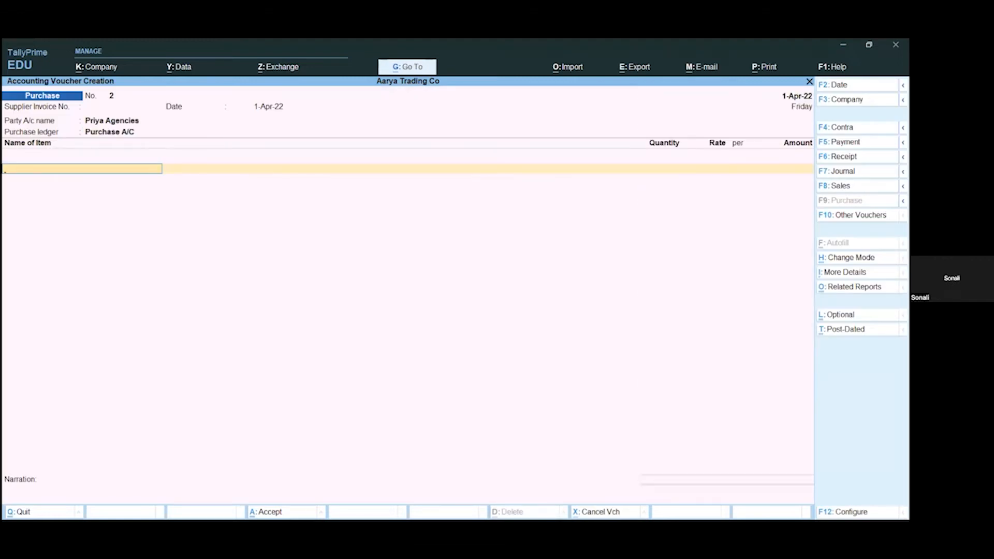
Step: Add T Shirts to the purchase against the pending order due on 1-Apr-22, with quantity 15 Nos at a rate of 250
key("Down")
key("Down")
key("Return")
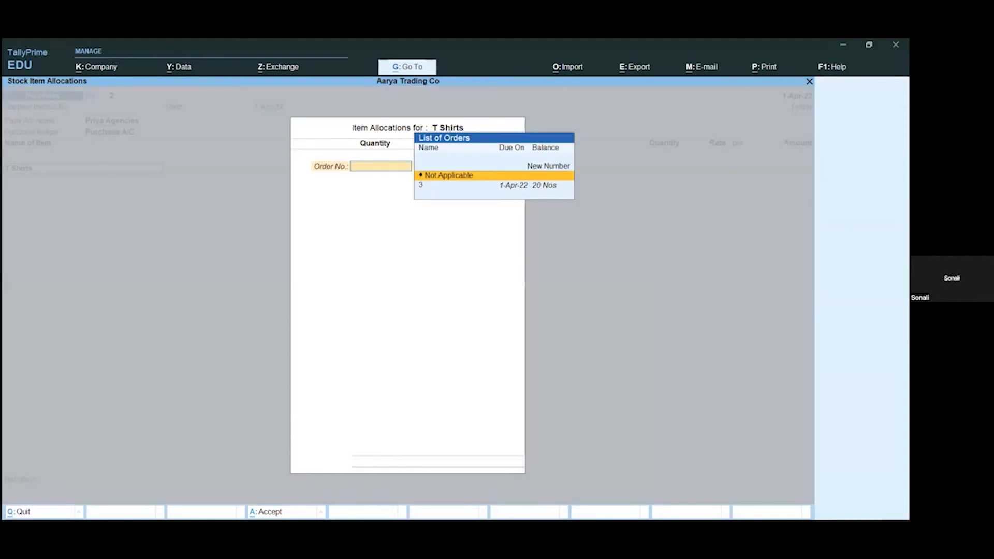
key("Down")
key("Return")
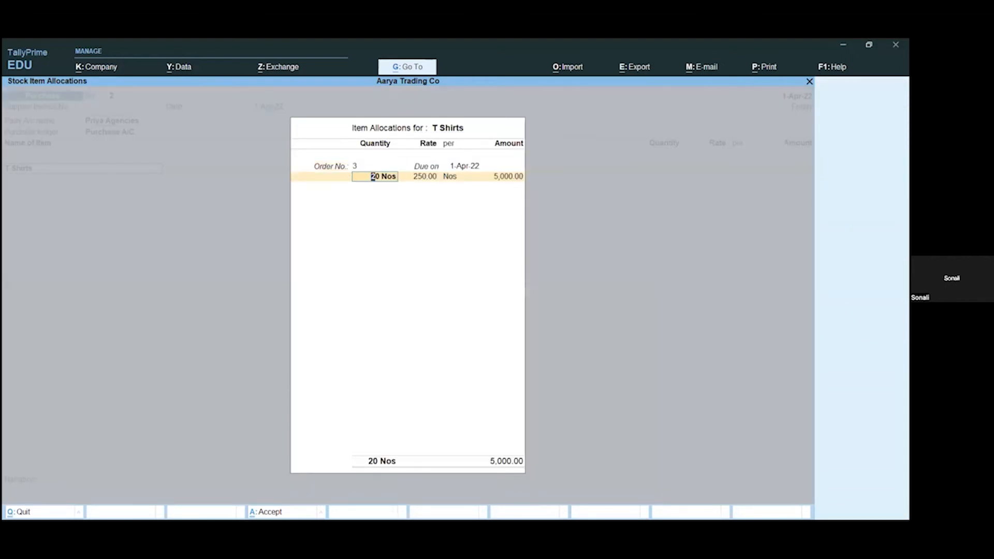
type("15")
key("Return")
key("Return")
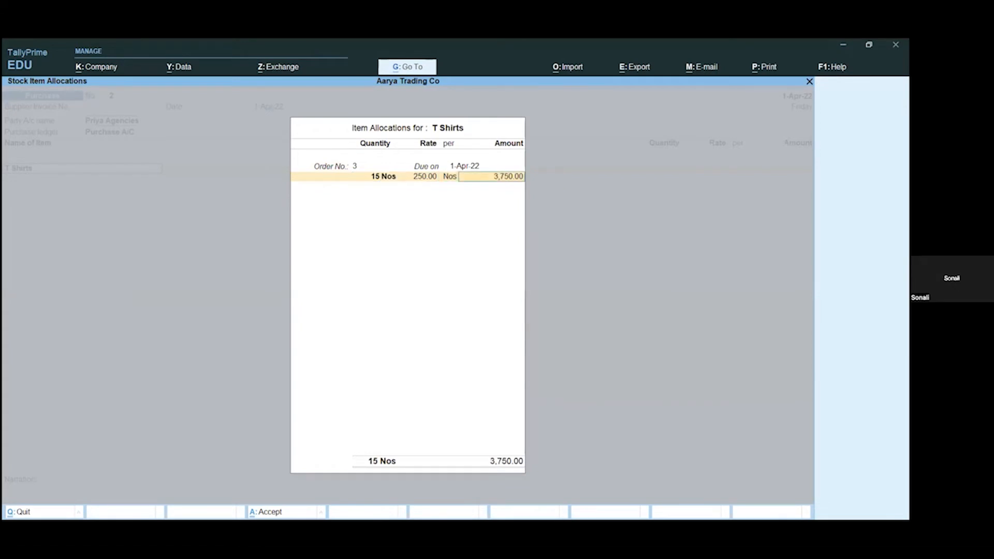
key("Return")
Step: Finish the item list, save the purchase voucher without a narration and return to the Gateway of Tally
key("Return")
key("Return")
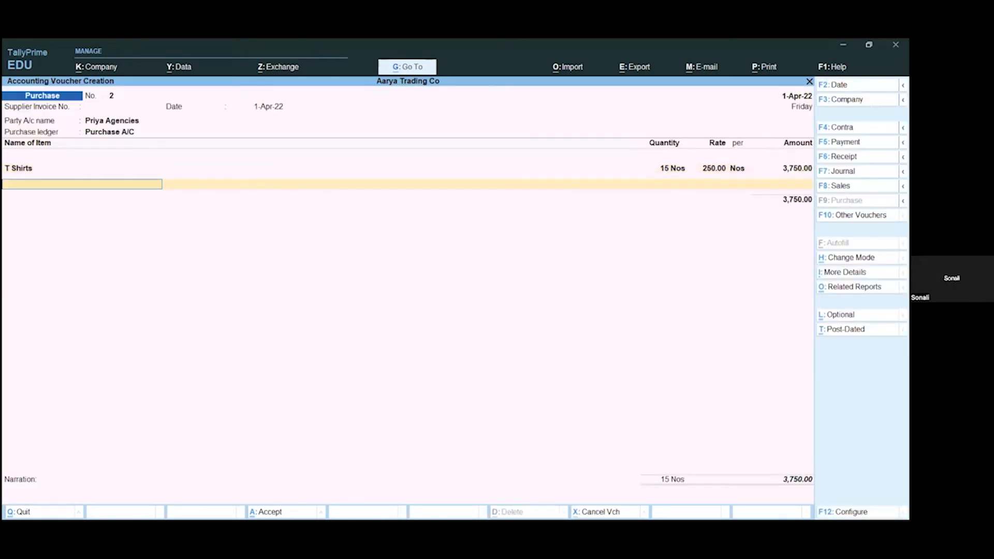
key("Return")
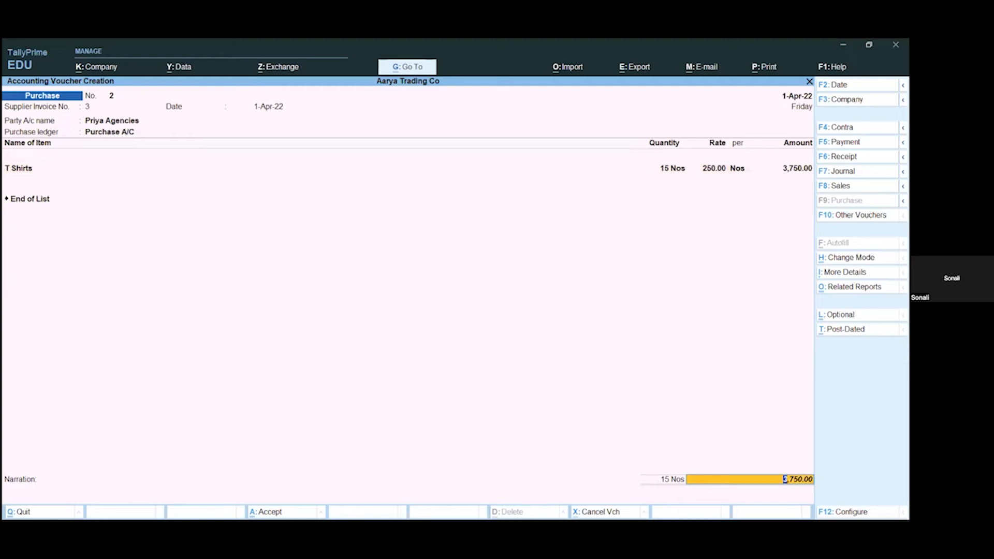
key("Return")
key("Return")
key("Return")
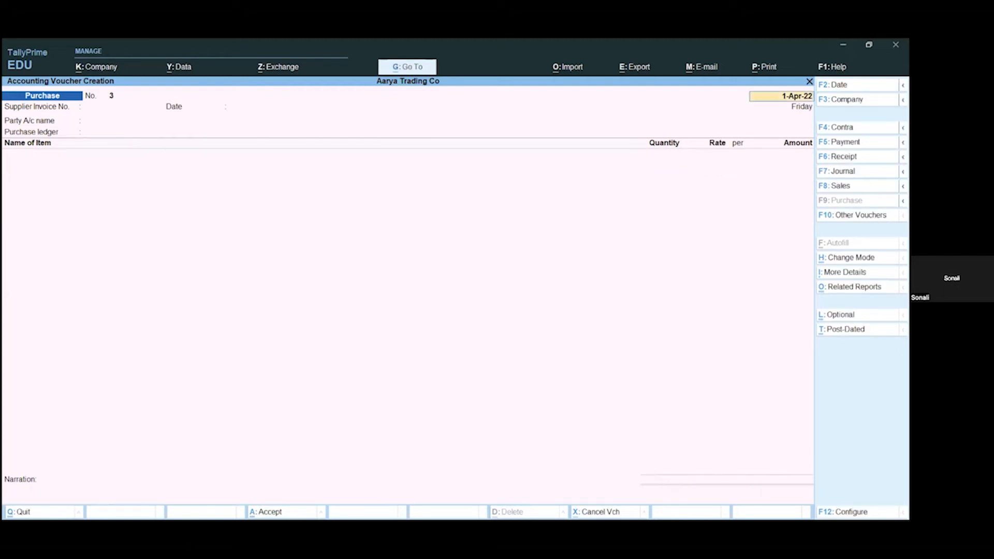
key("Escape")
key("Return")
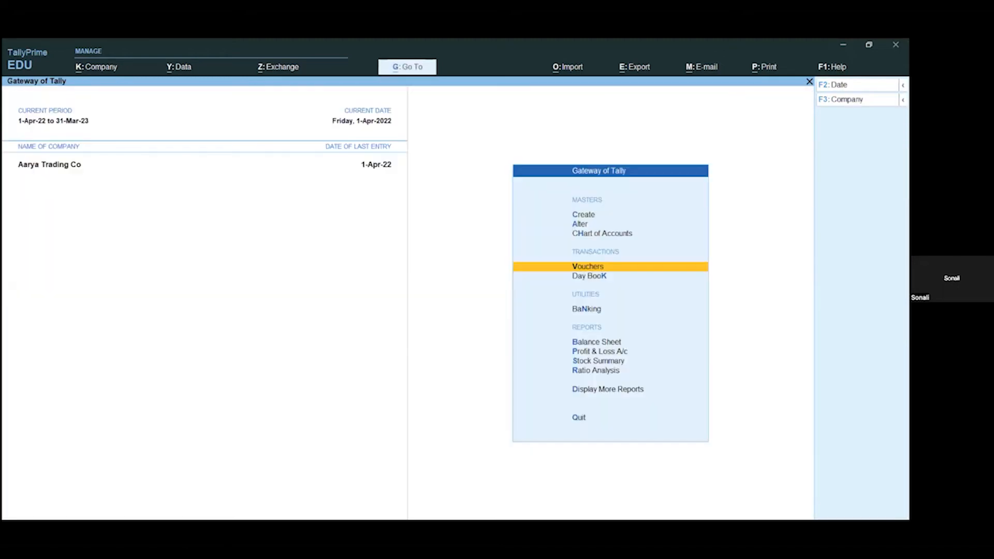
Step: Find and open the Stock Group Reorder Status report for the Primary stock group
key("alt+g")
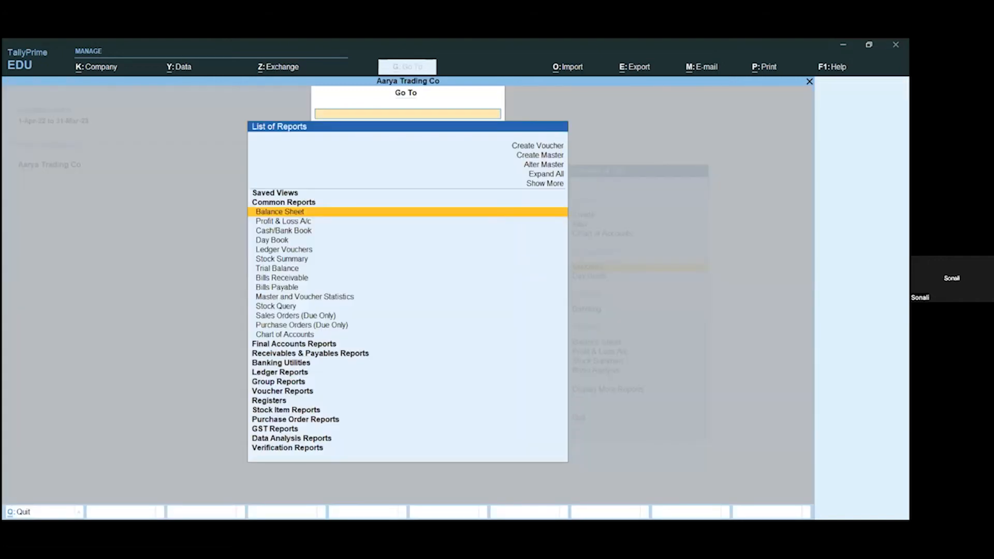
type("Stoc")
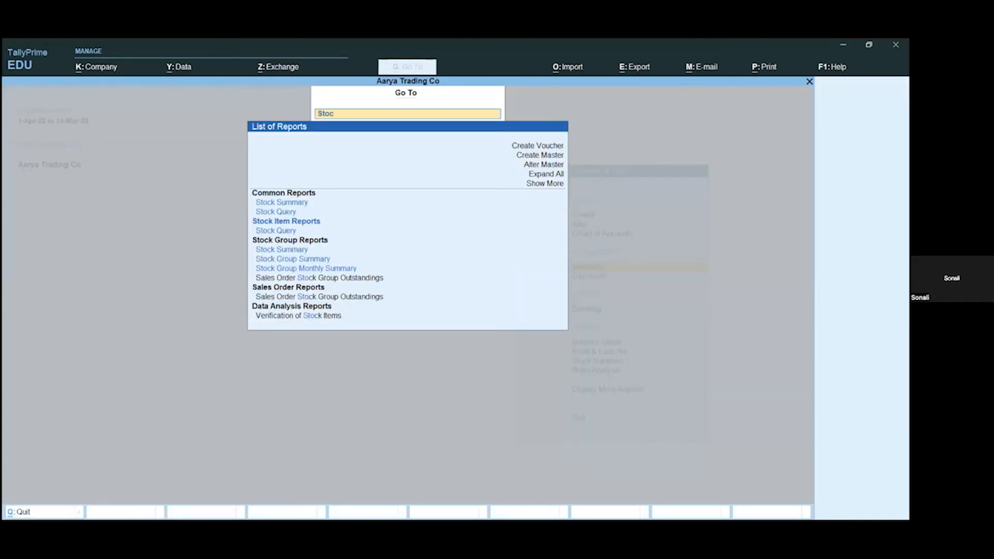
key("BackSpace")
key("BackSpace")
key("BackSpace")
key("BackSpace")
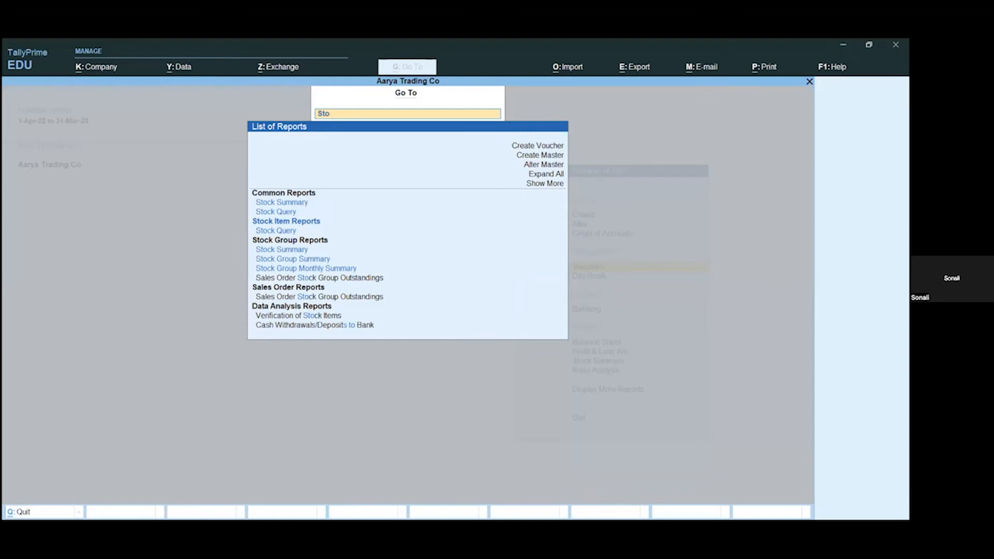
type("Re")
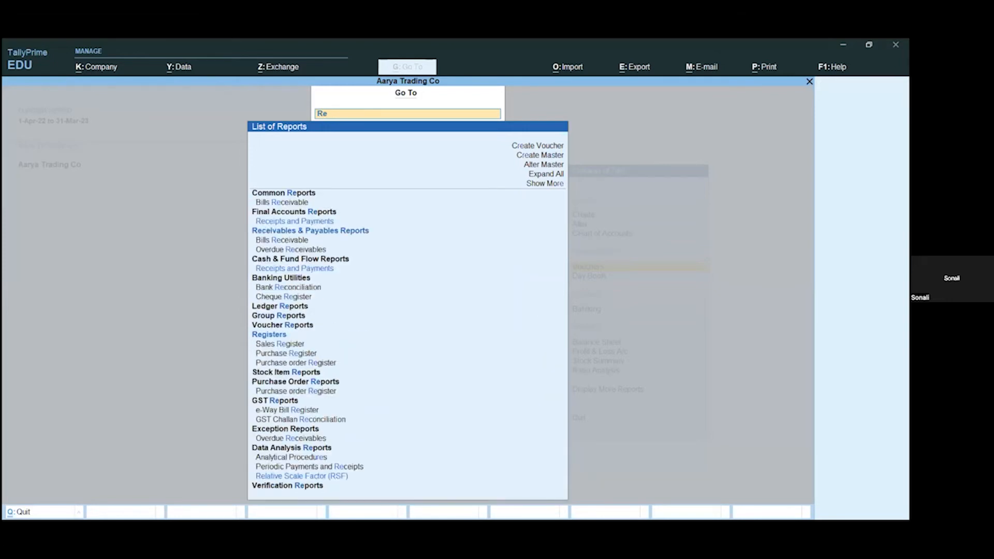
type("o")
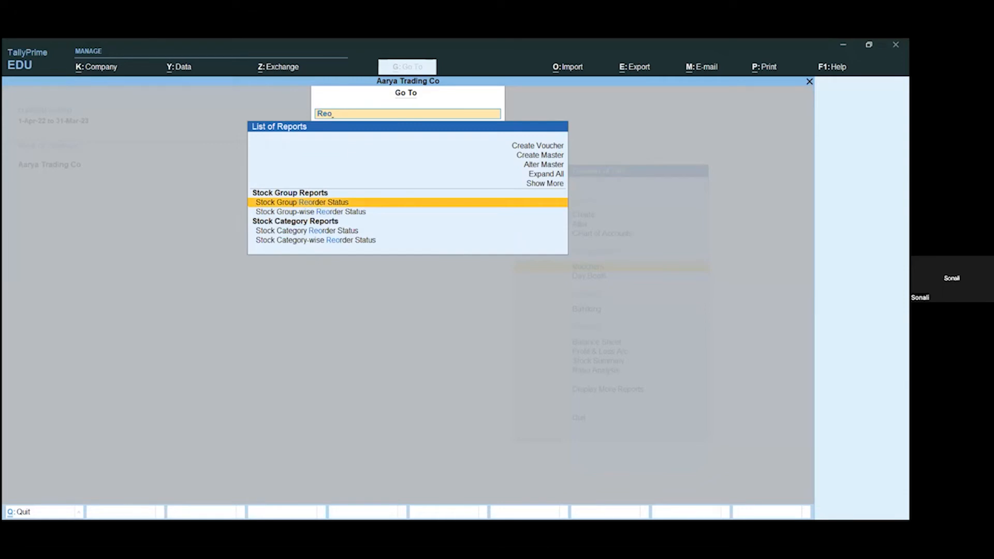
key("Return")
key("Return")
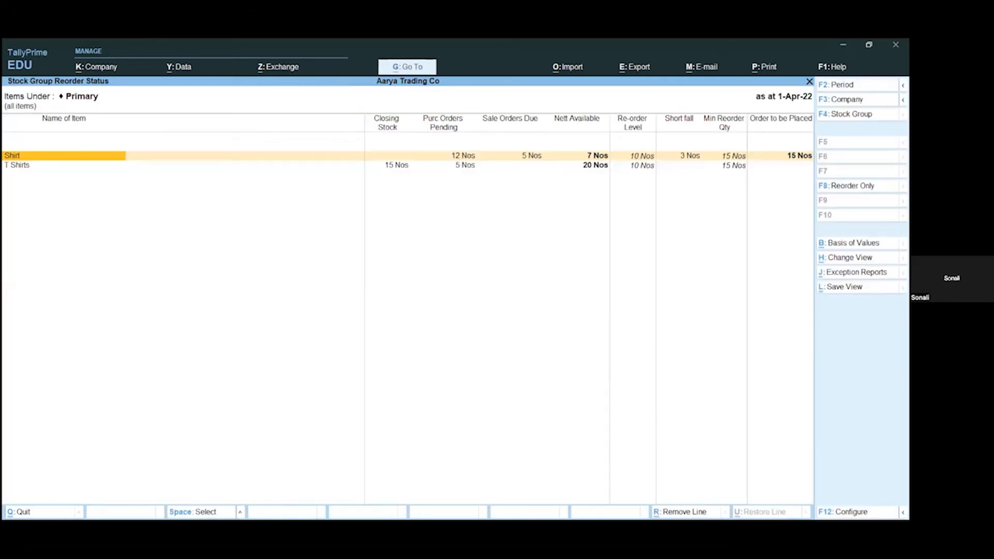
Step: Examine the T Shirts line in the reorder status report, including closing stock and pending purchase orders, and return to the Gateway of Tally
left_click(403, 168)
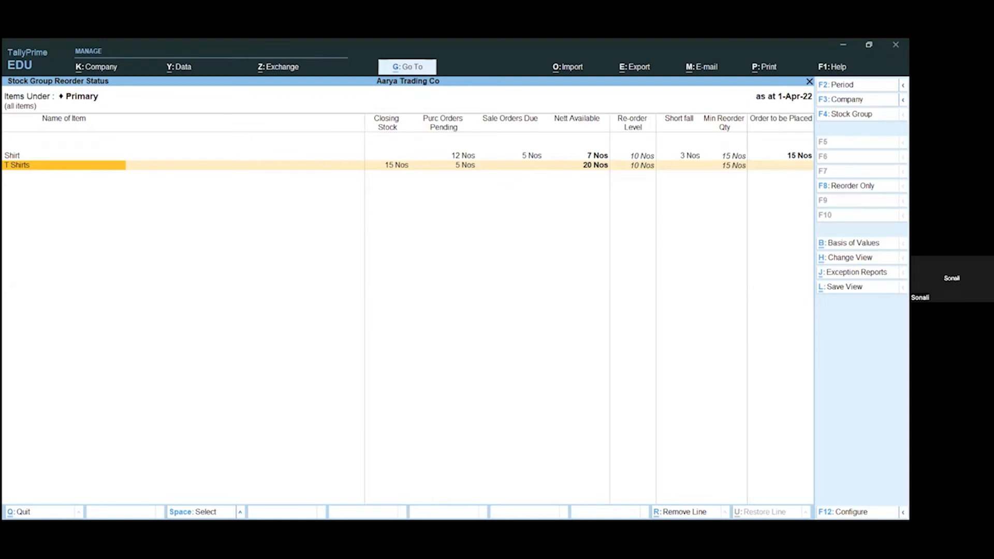
key("Escape")
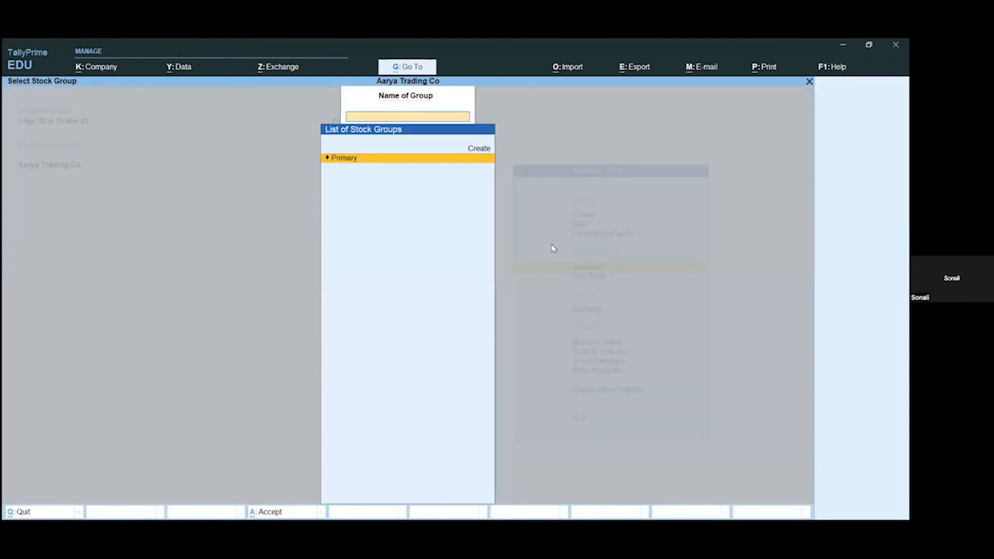
key("Escape")
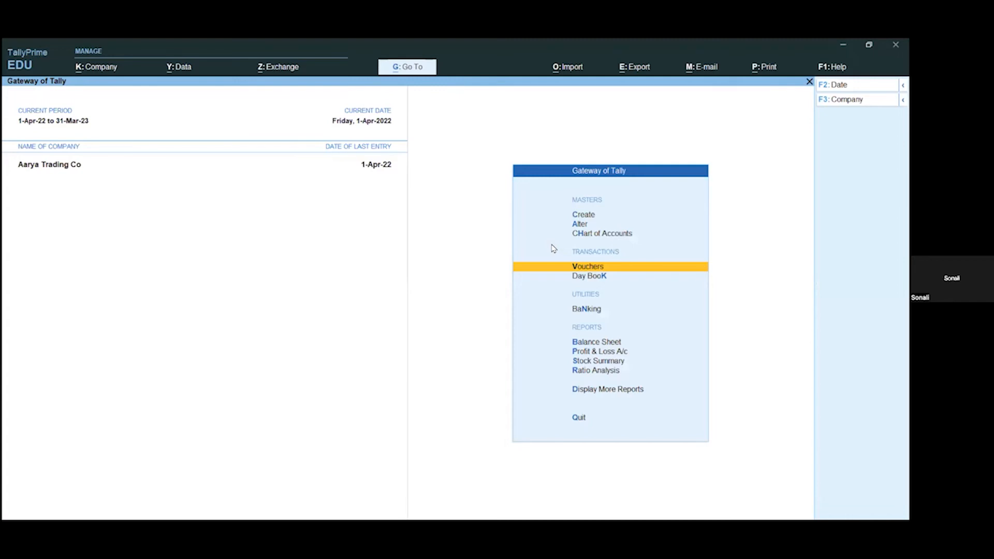
Step: Start a new Sales Order voucher dated 1-Apr-22 with the default order number
key("Return")
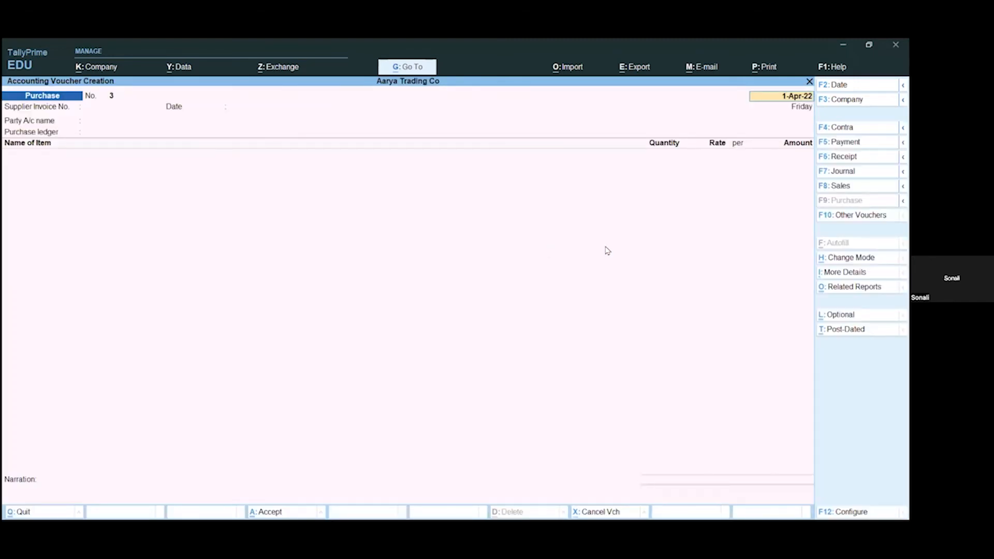
key("F10")
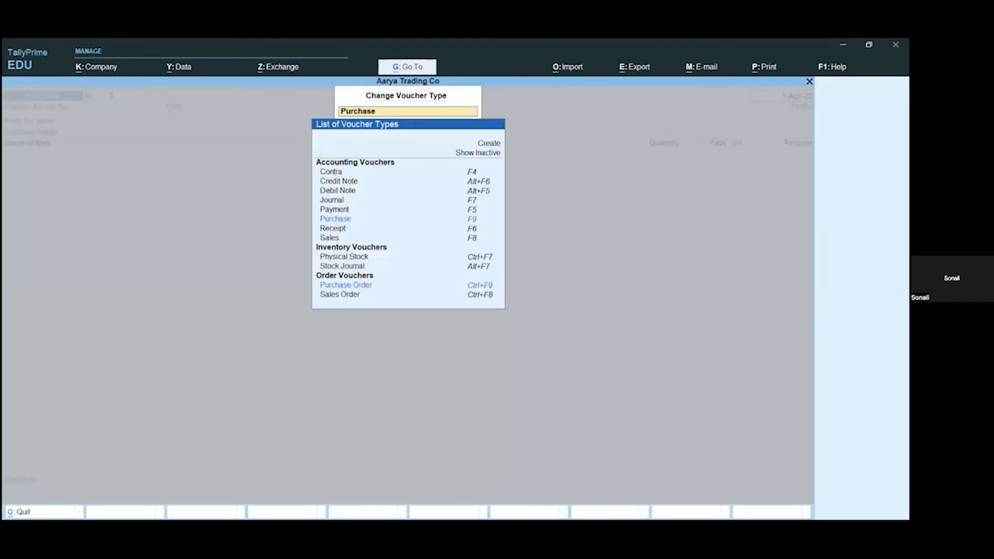
key("Down")
key("Down")
key("Down")
key("Down")
key("Down")
key("Down")
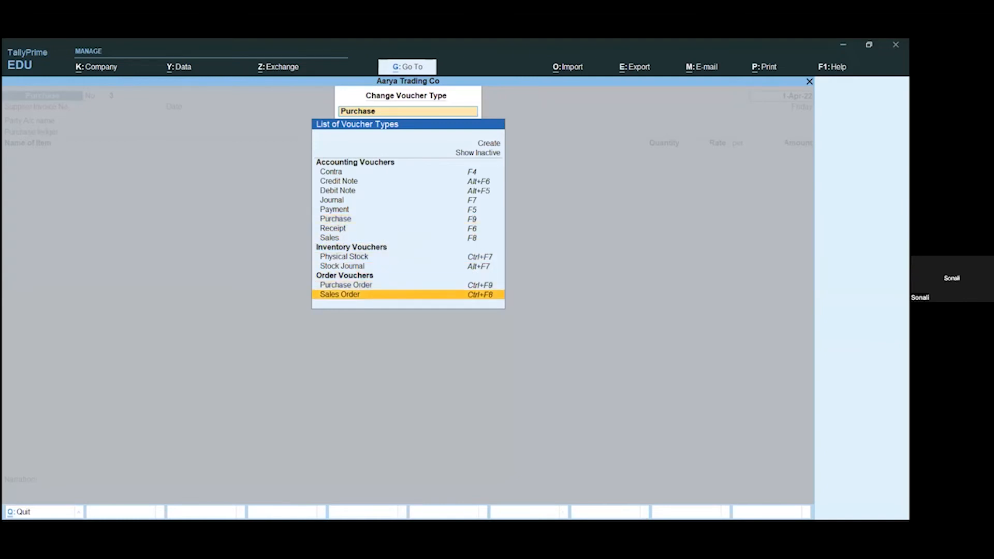
key("Return")
key("Return")
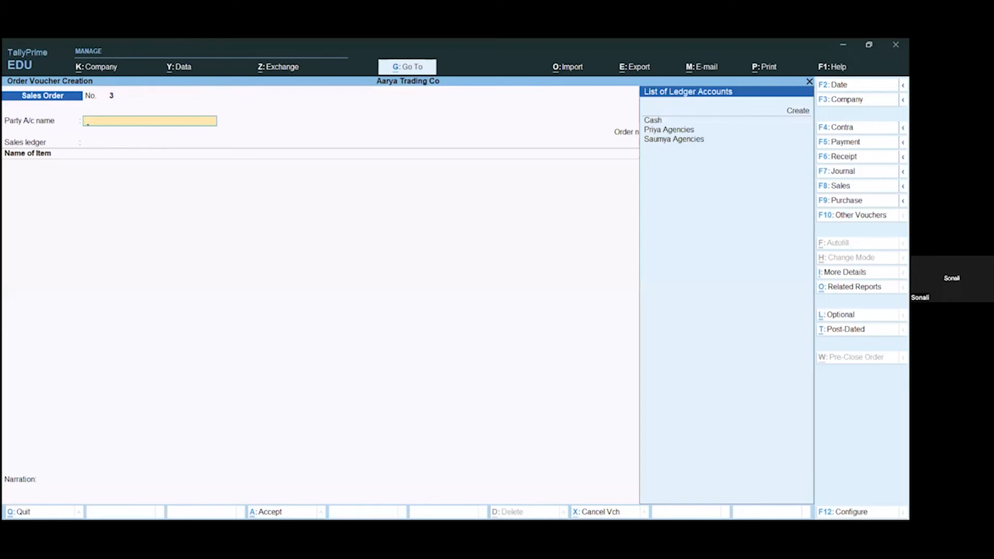
Step: Set the sales order's party to Saumya Agencies with default order and party details, and its sales ledger to Sales A/C
key("Down")
key("Down")
key("Return")
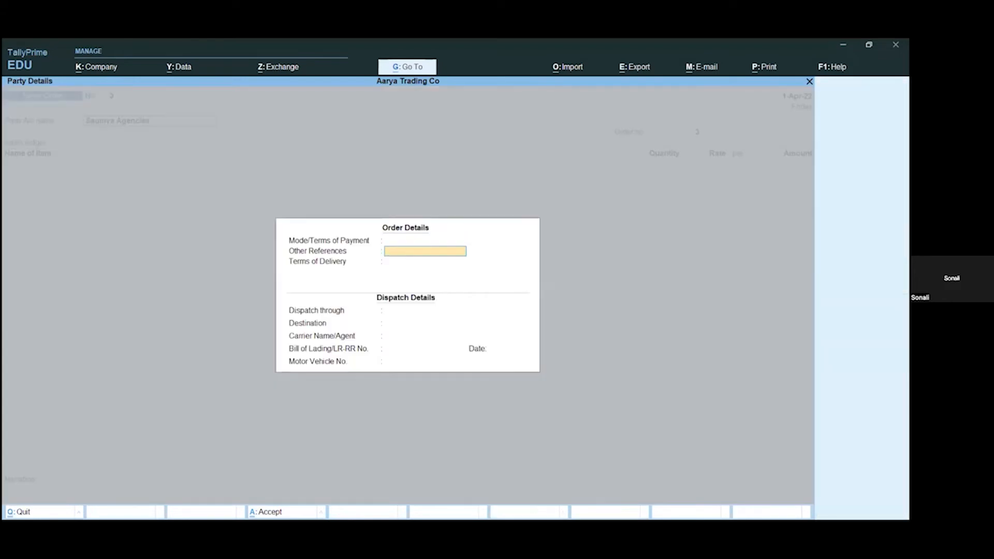
key("Return")
key("ctrl+a")
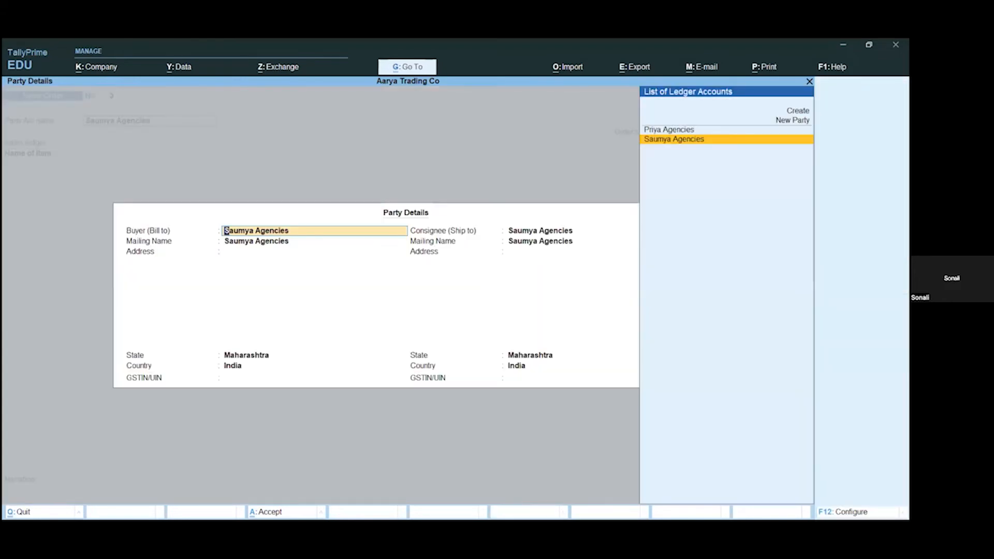
key("Return")
key("Return")
key("Return")
key("Return")
key("Return")
key("Return")
key("Return")
key("Return")
key("Return")
key("Return")
key("Return")
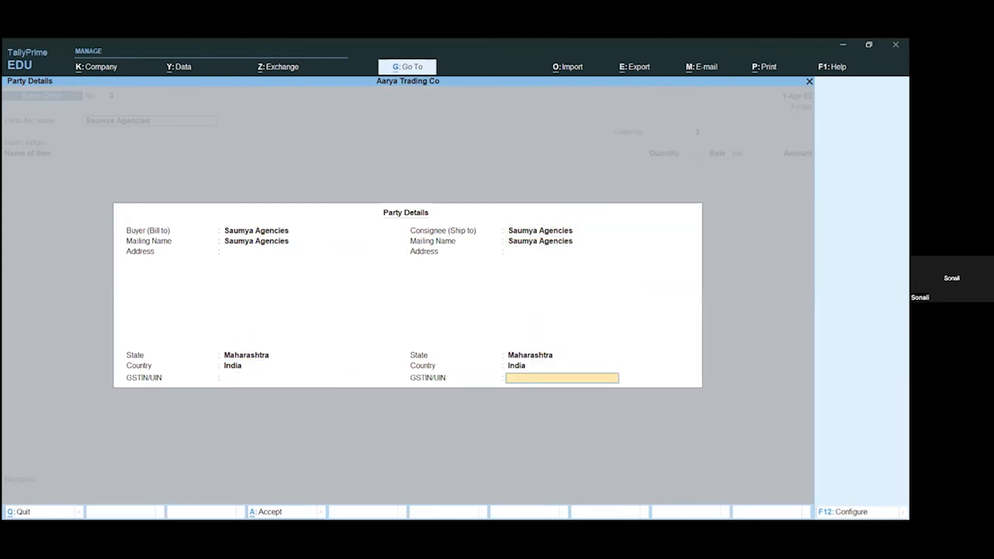
key("Return")
key("Return")
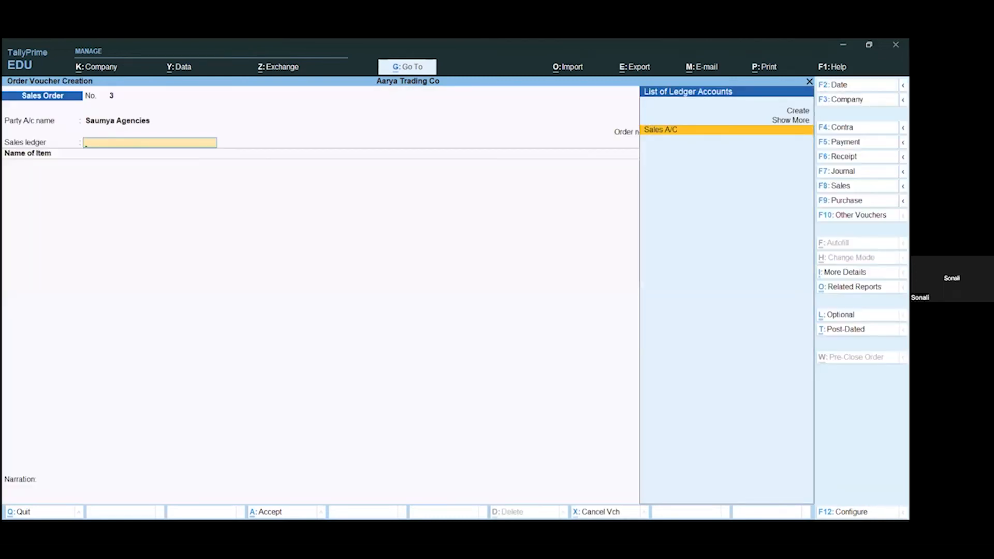
Step: Add T Shirts to the sales order, due on 1-Apr-22, with quantity 10 Nos at a rate of 250
key("Return")
key("Down")
key("Down")
key("Return")
key("Return")
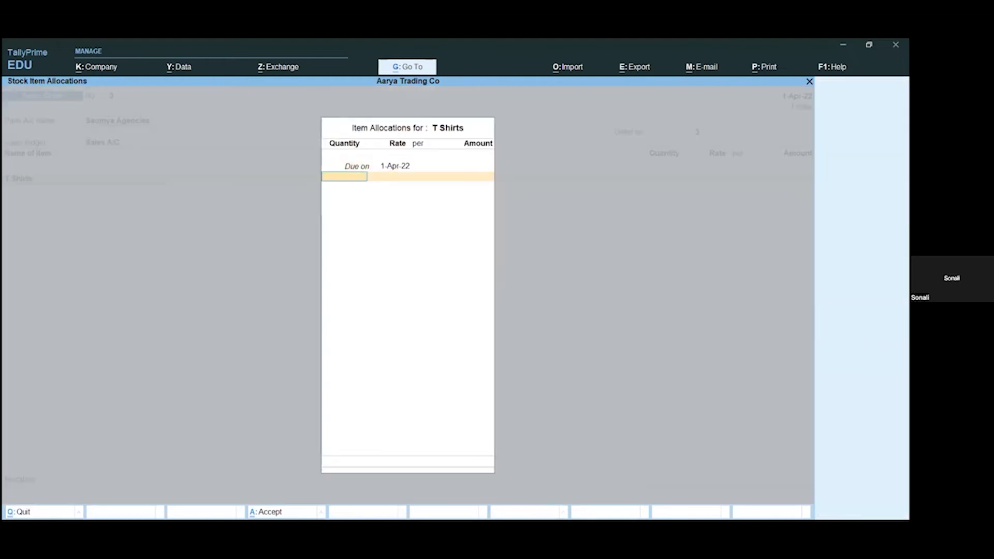
type("10")
key("Return")
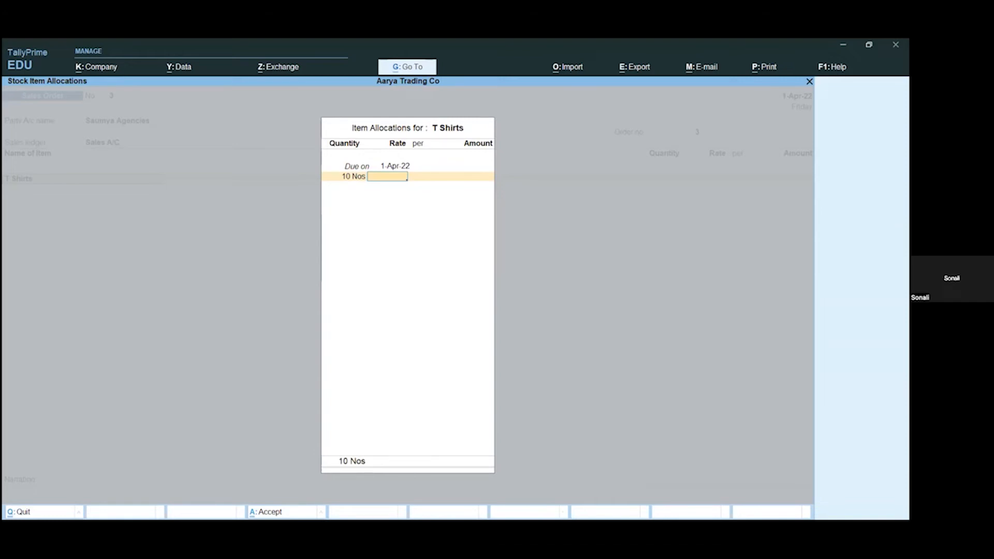
type("2500")
key("BackSpace")
key("Return")
key("Return")
key("Return")
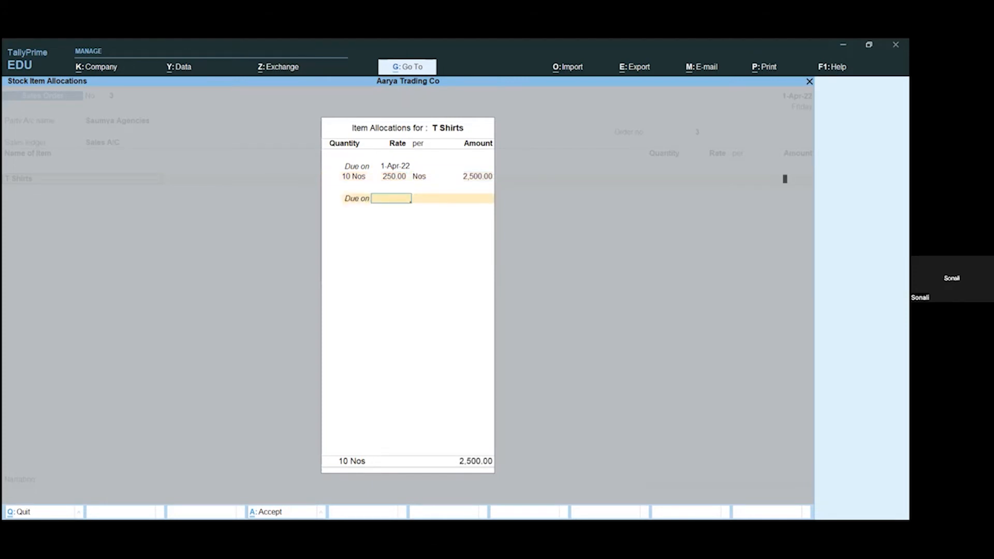
key("Return")
key("Return")
key("Return")
key("Return")
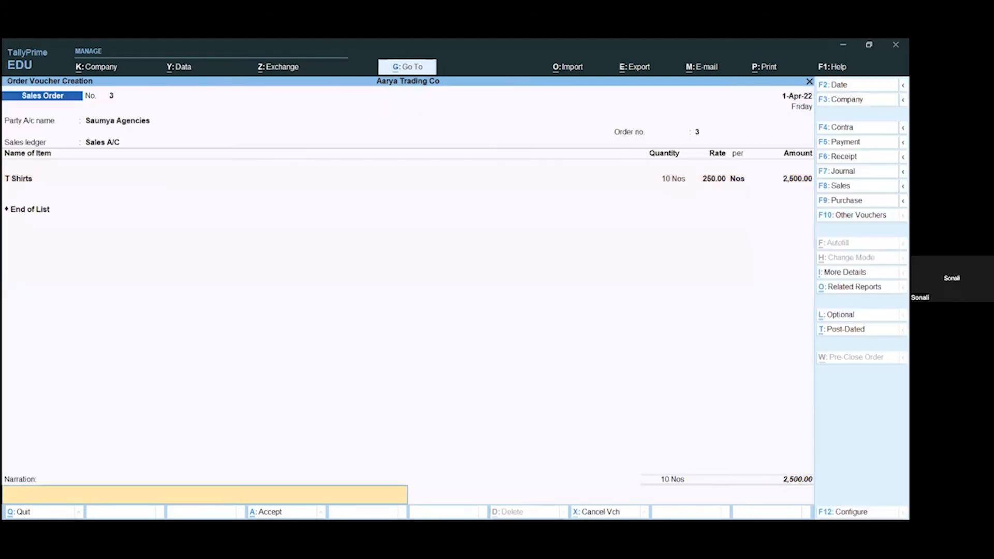
Step: Finish the item list and save the sales order without a narration
key("Return")
key("Return")
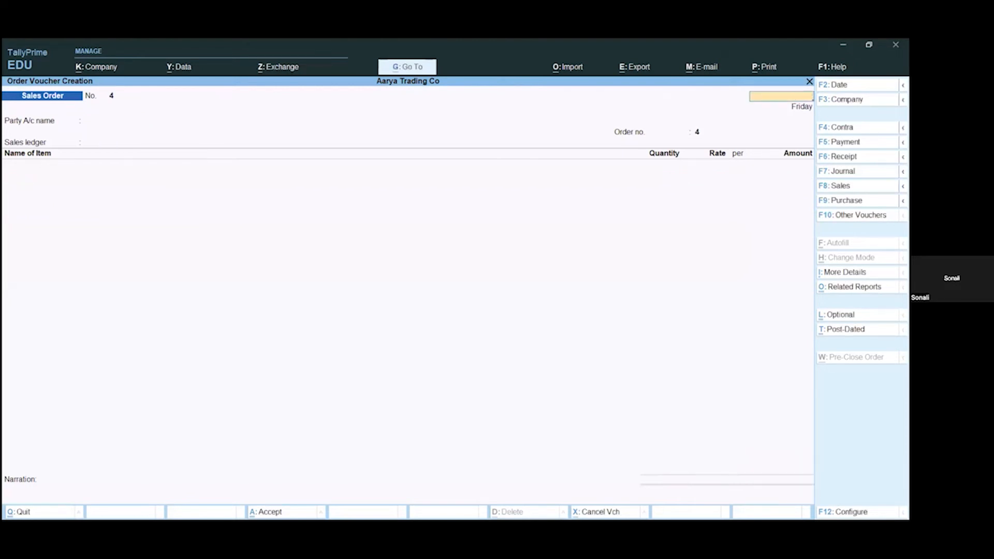
Step: Leave order voucher creation and open the Stock Group Reorder Status report for the Primary stock group to check Shirt and T Shirts
key("Escape")
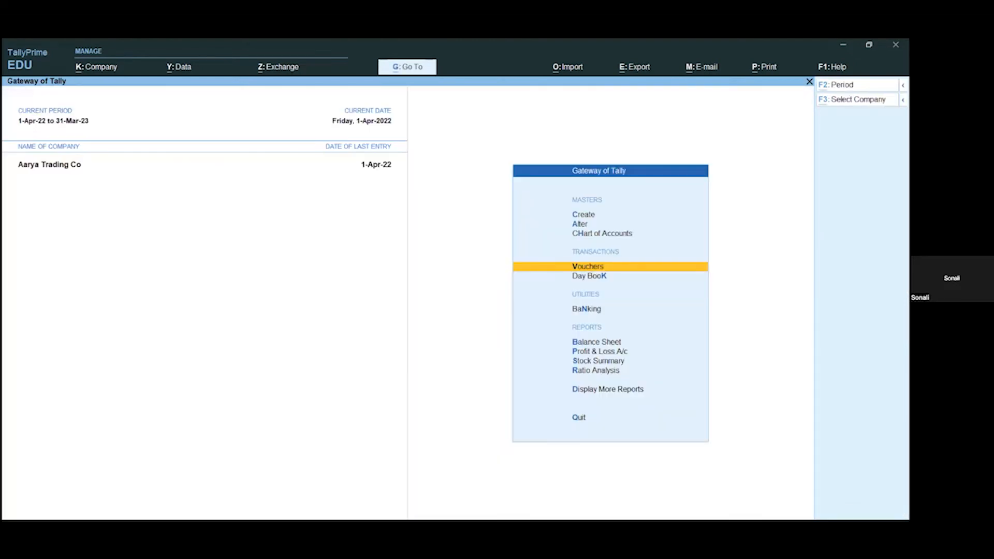
key("alt+g")
type("Reor")
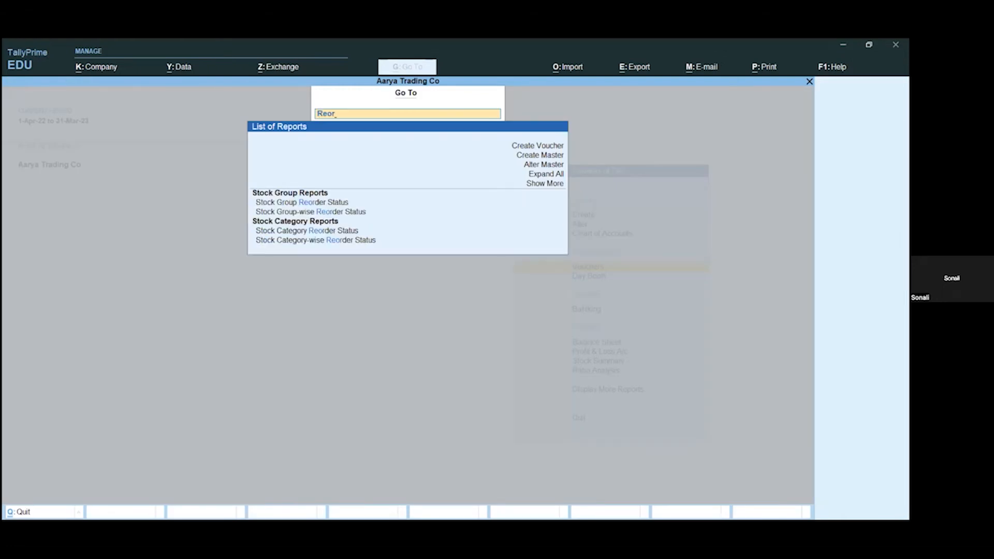
key("Down")
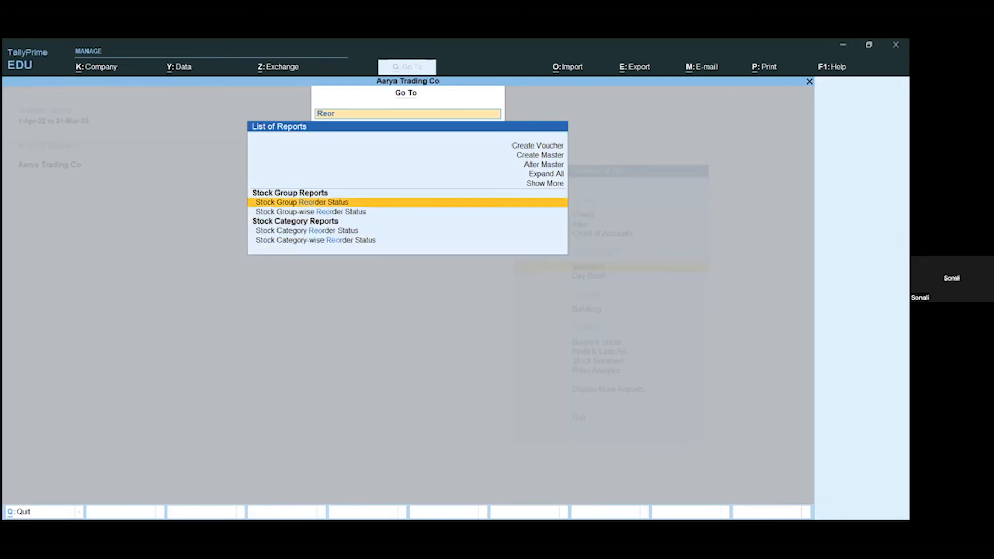
key("Return")
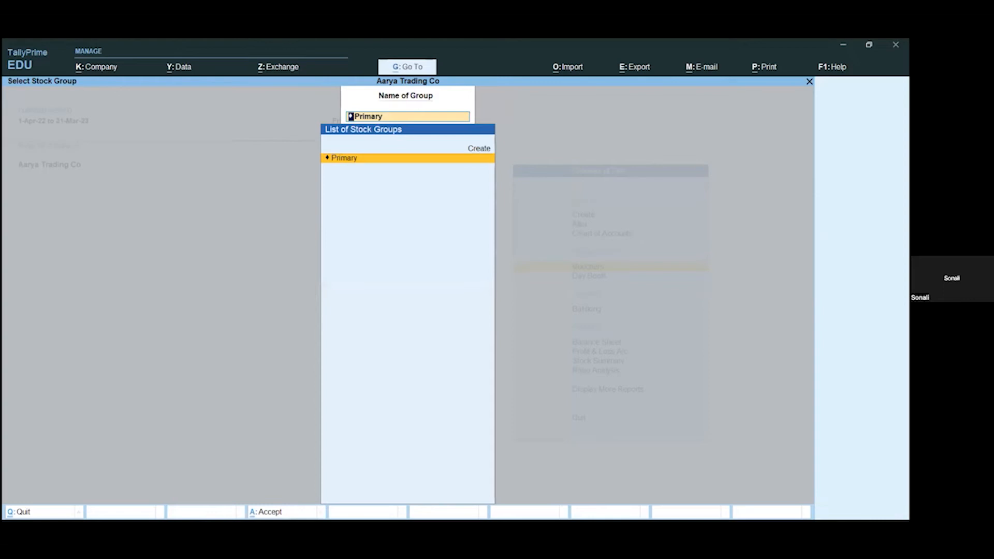
key("Return")
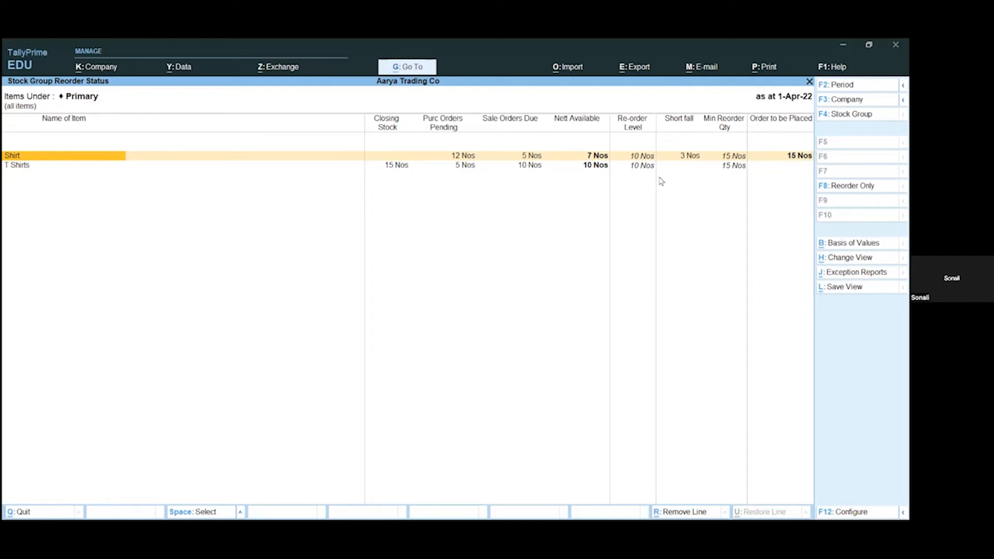
Step: Close the reorder status report and return to the Gateway of Tally, declining to quit the program
key("Escape")
key("Escape")
key("Escape")
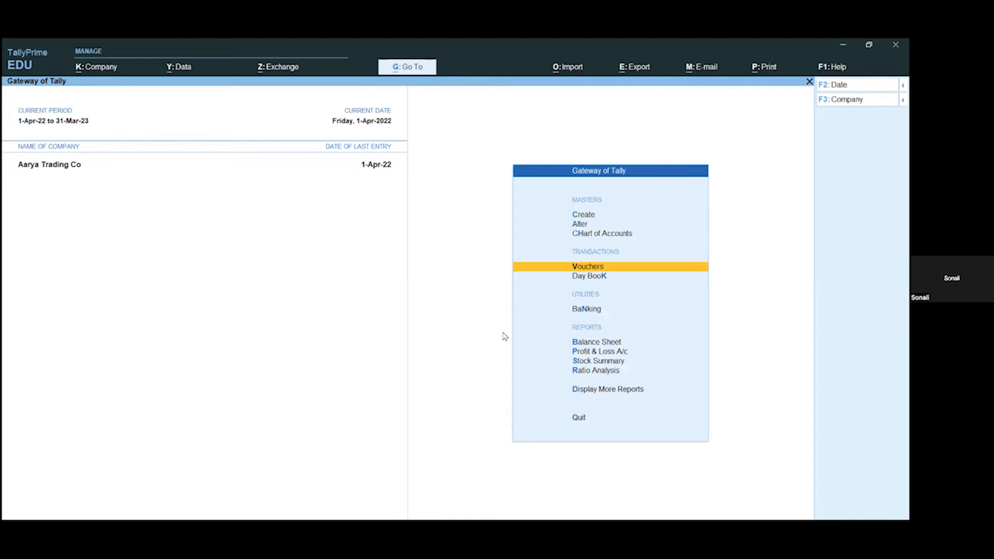
key("Escape")
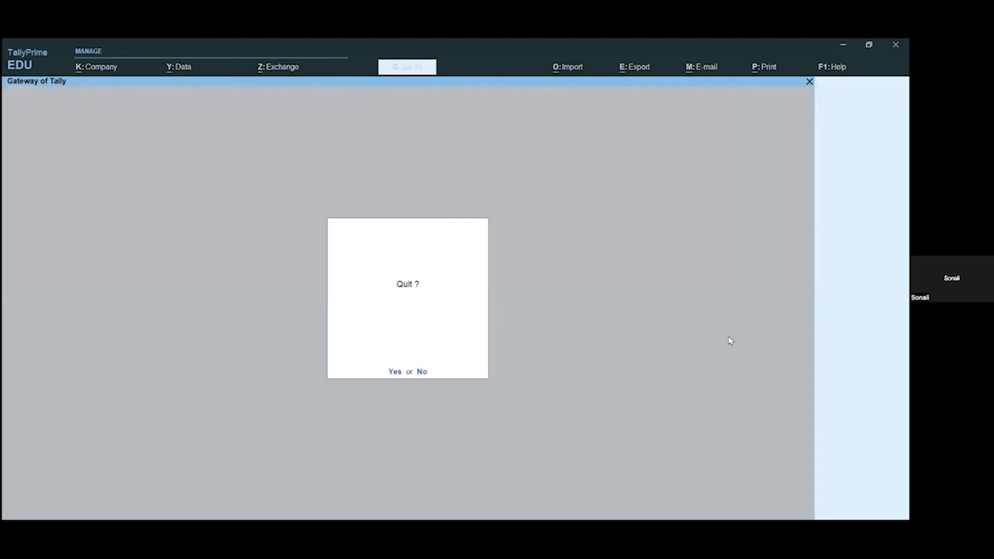
key("n")
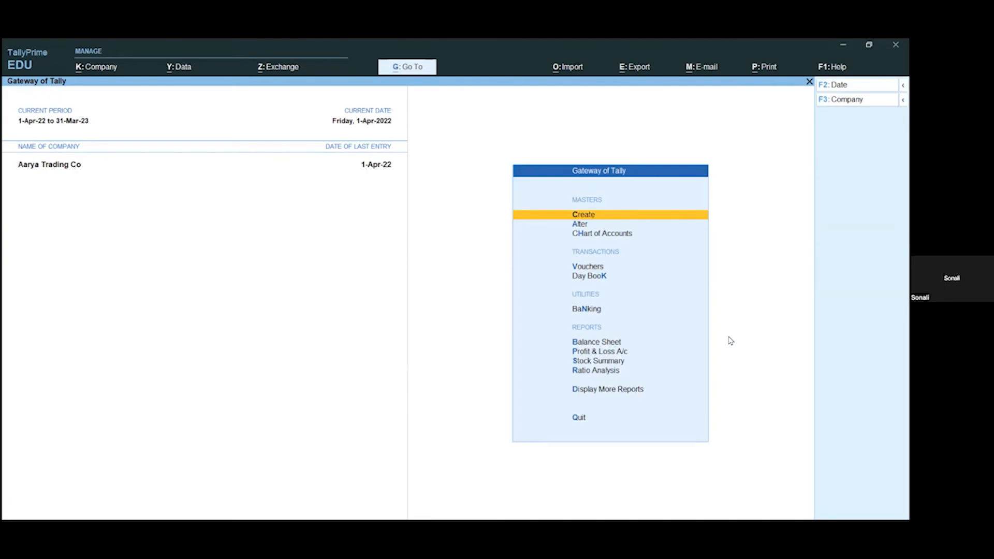